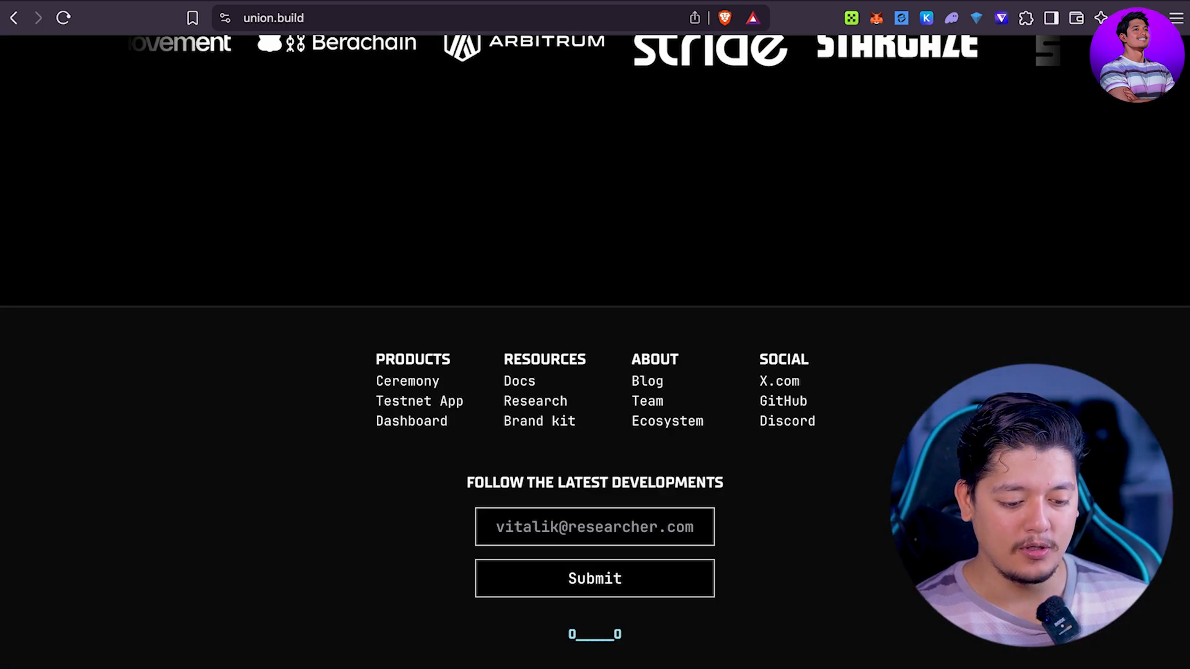
Step: Scroll the union.build page up from the footer to the 'The Endgame is ZK' hero
scroll(711, 155, up, 15)
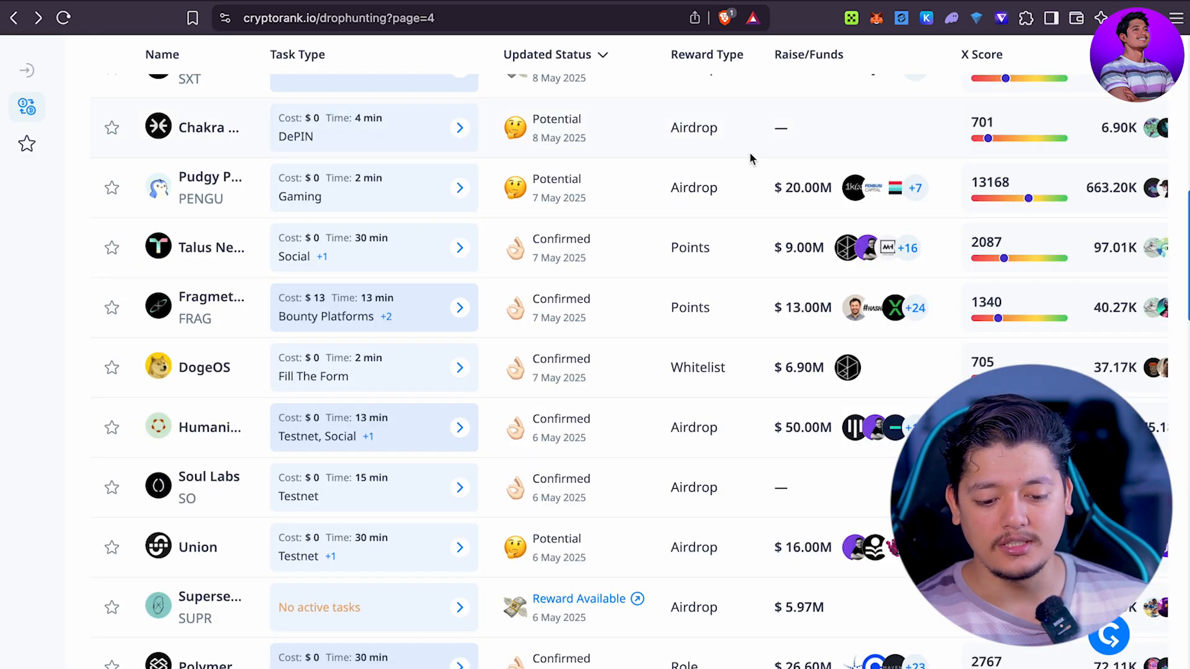
scroll(750, 154, up, 15)
Step: Search CryptoRank for 'union' and open Union's airdrop page
click(999, 117)
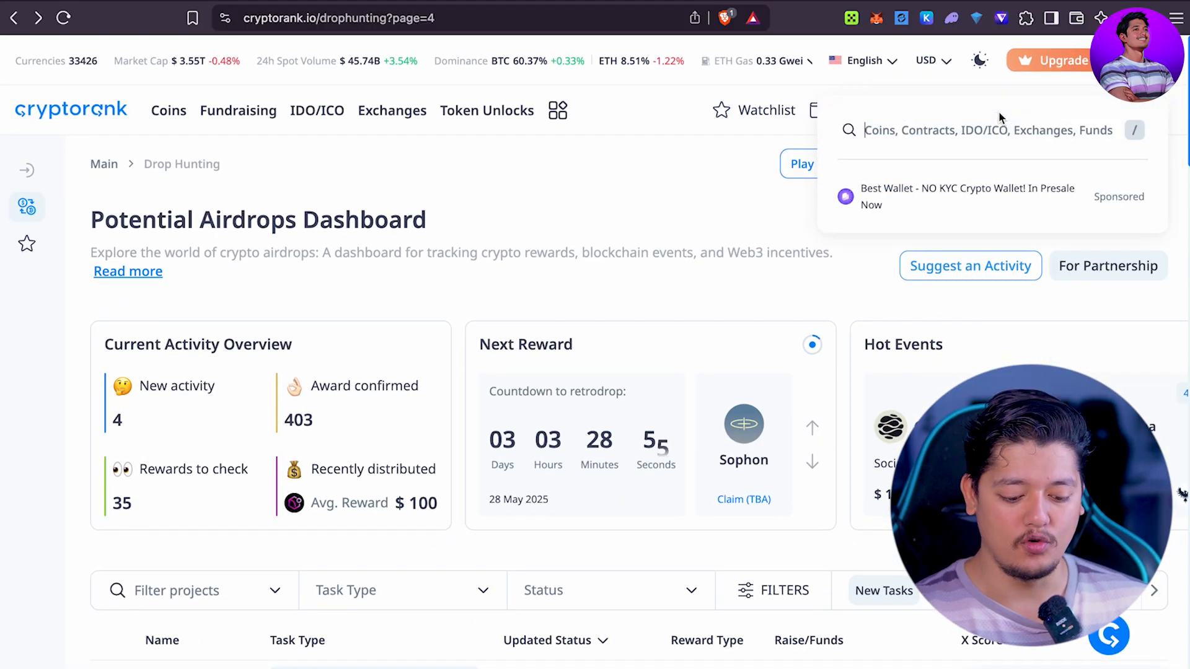
text(union)
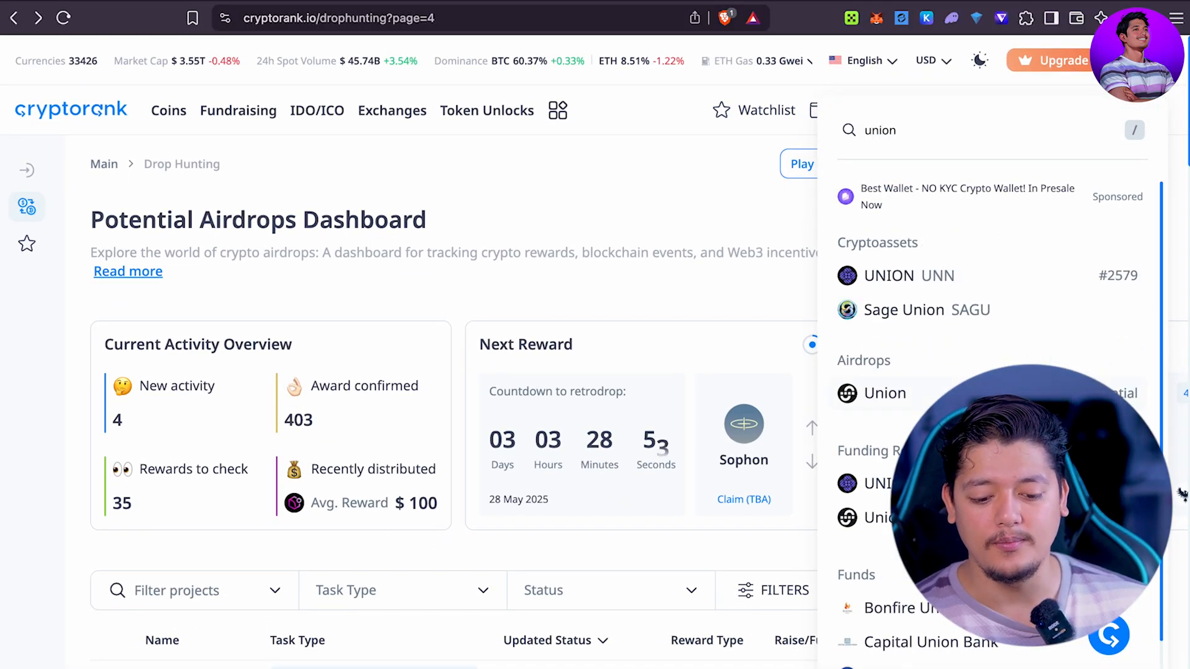
click(930, 393)
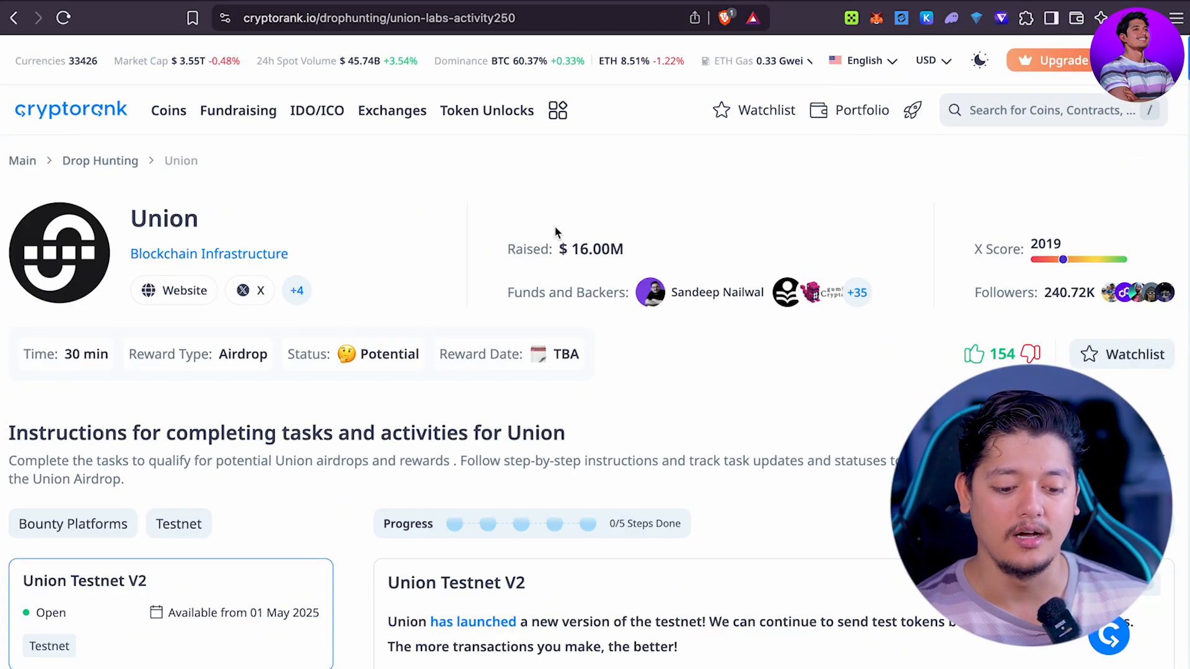
Step: View Union's full tiered investors list, then close it
click(856, 291)
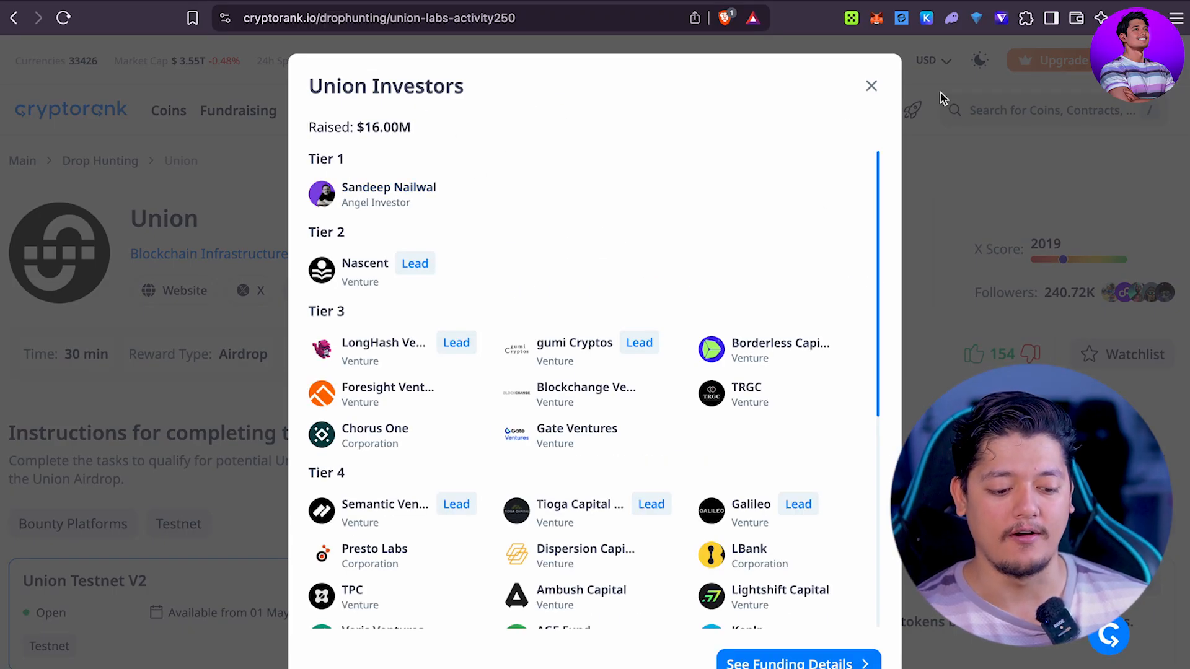
click(870, 85)
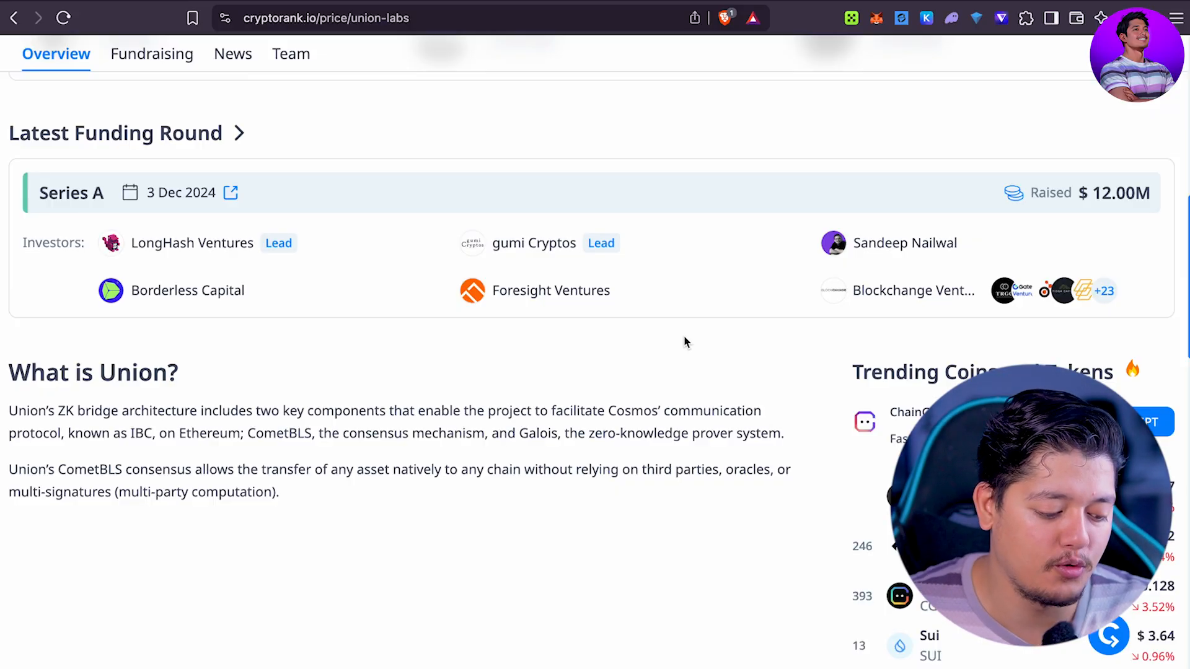
scroll(684, 342, up, 15)
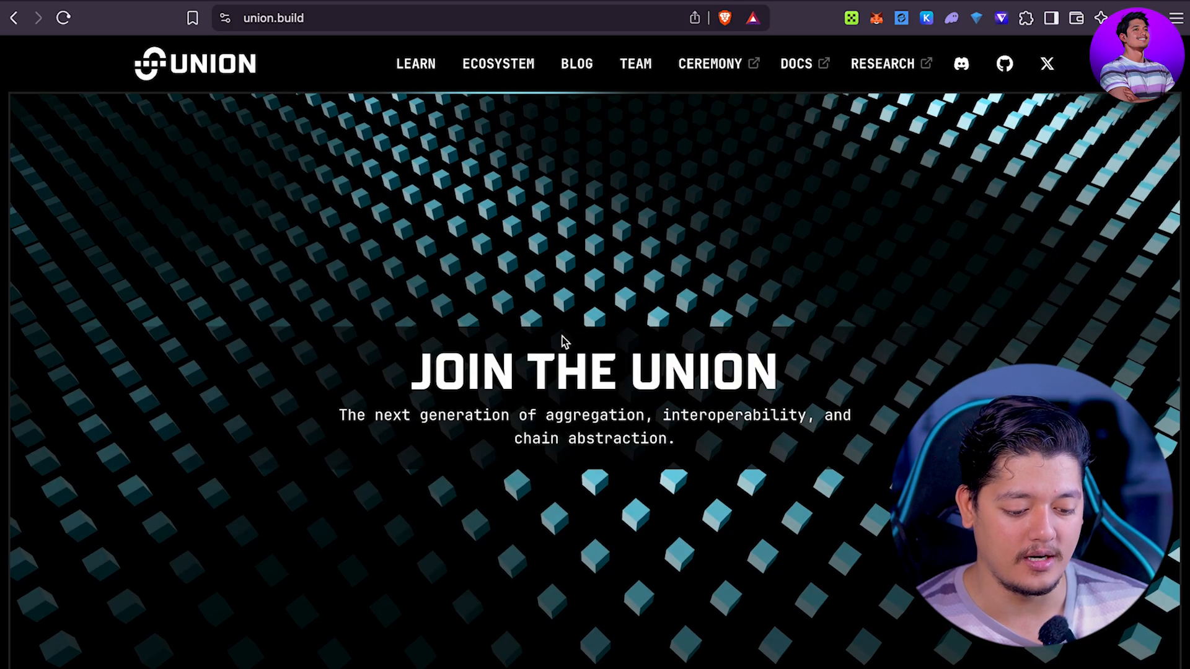
Step: Go from the union.build footer into the Union testnet app and open the profile dashboard
scroll(562, 339, down, 20)
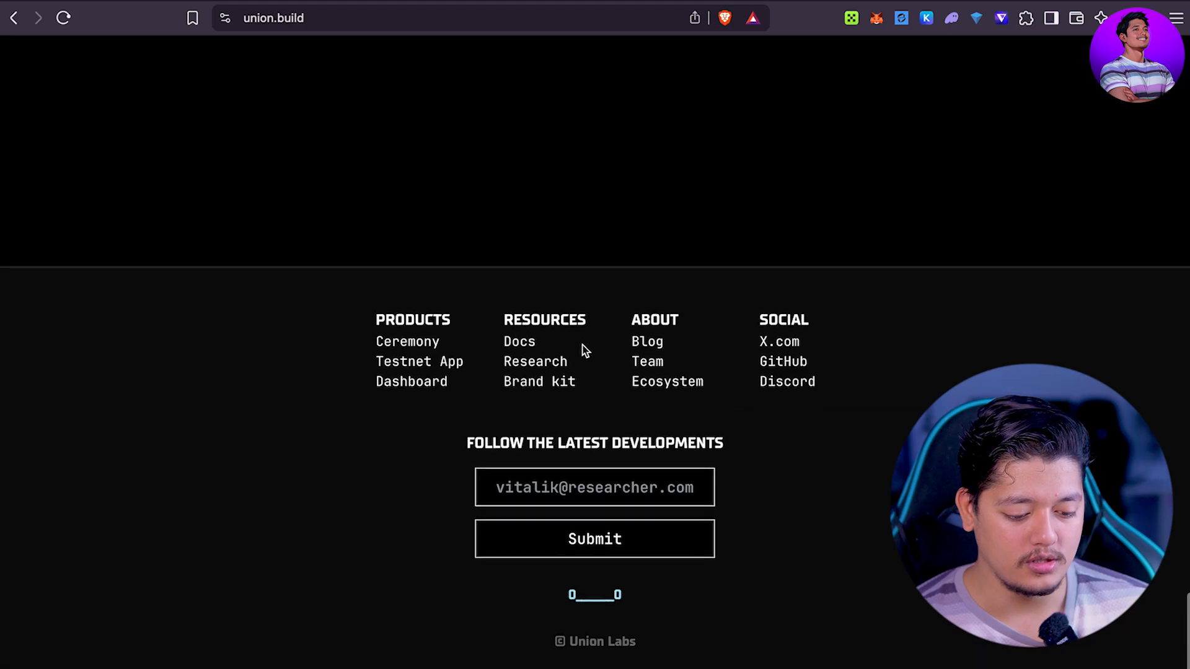
click(426, 426)
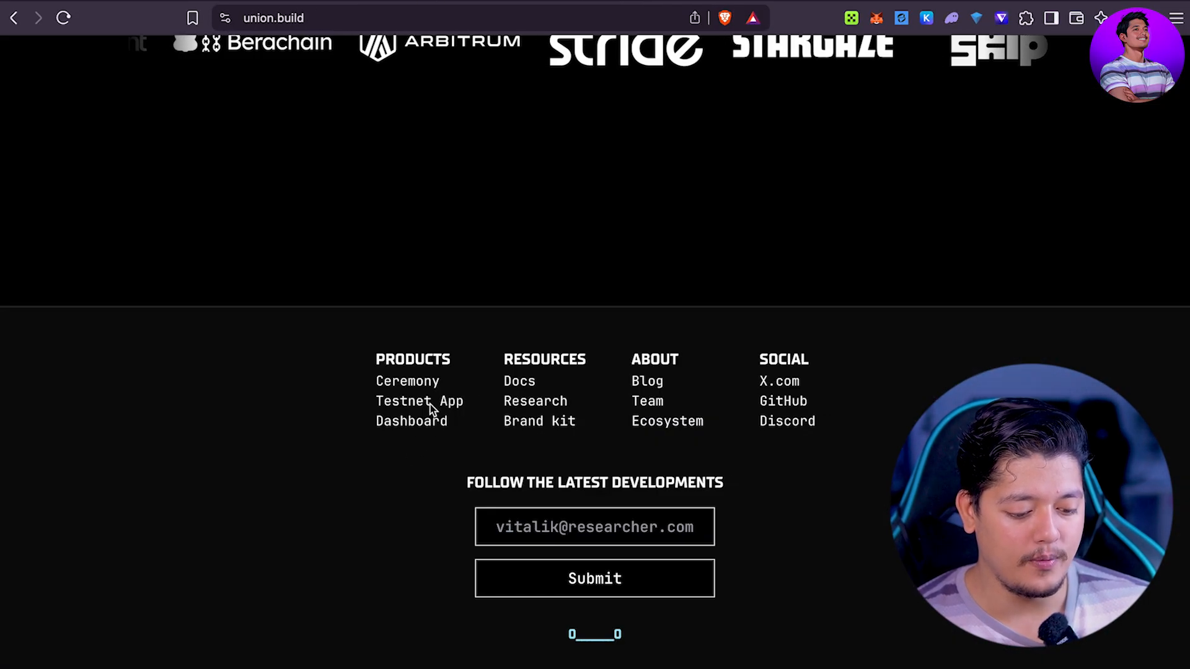
click(431, 403)
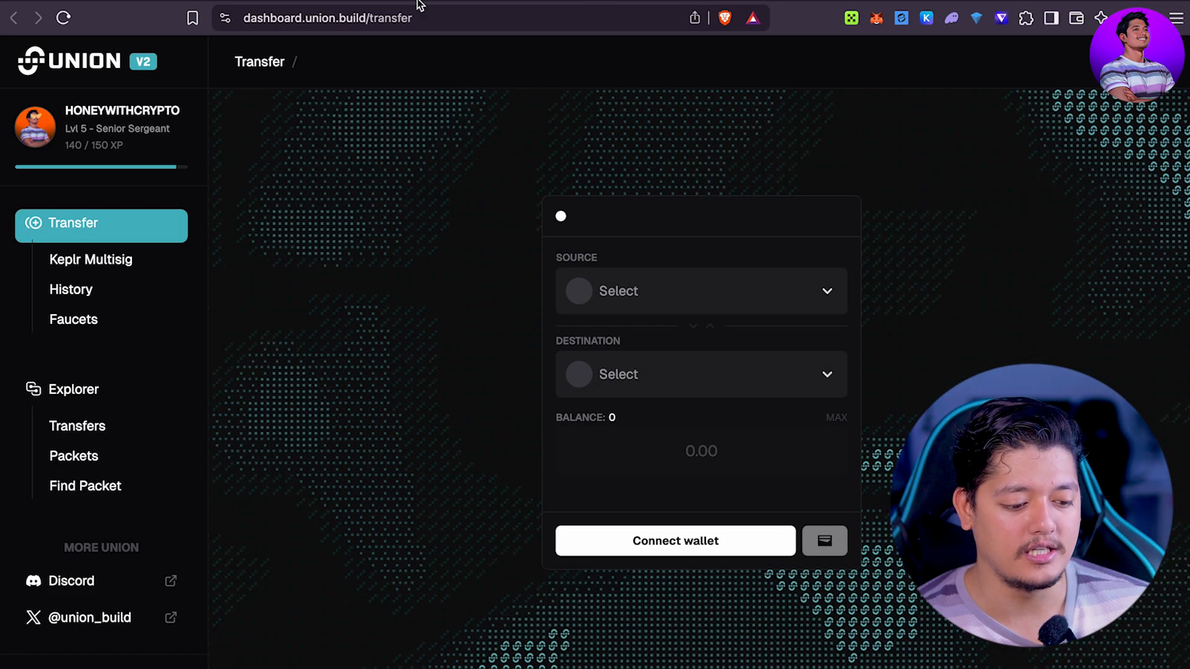
click(112, 127)
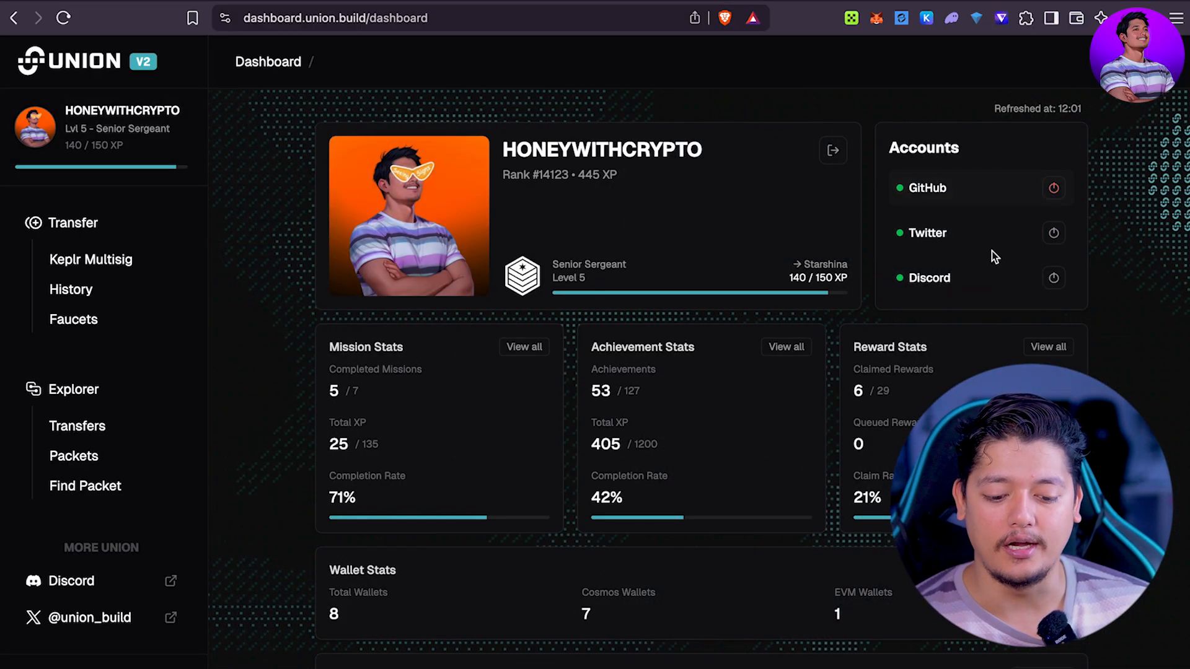
scroll(675, 324, down, 2)
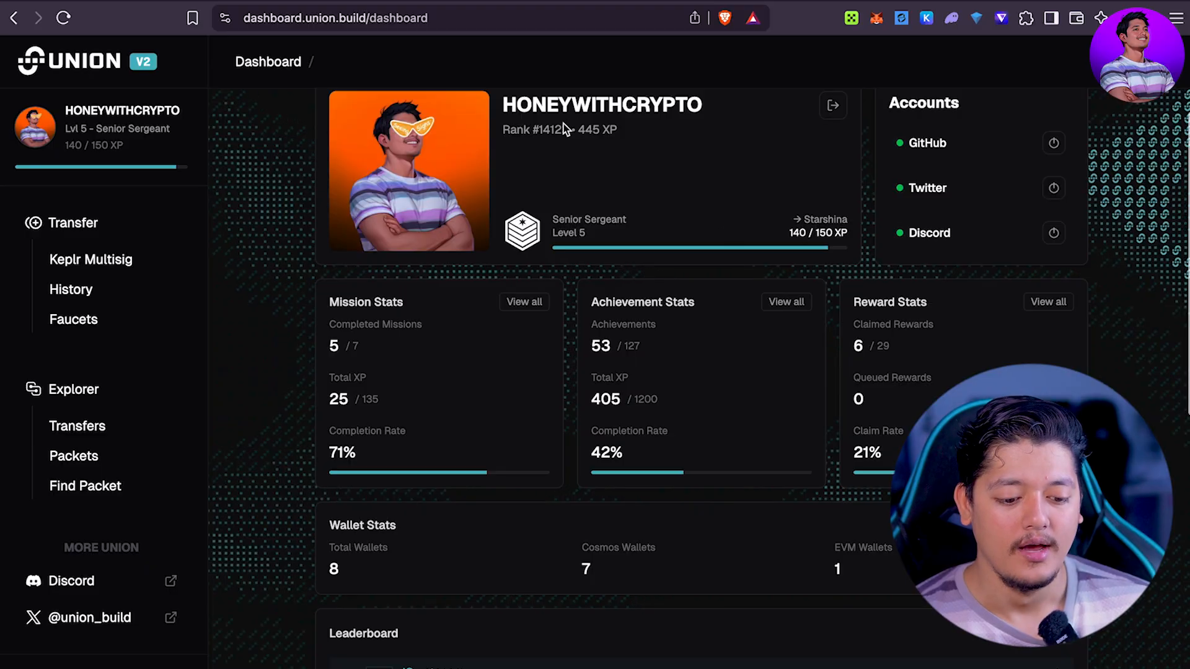
drag(627, 135, 553, 152)
click(567, 149)
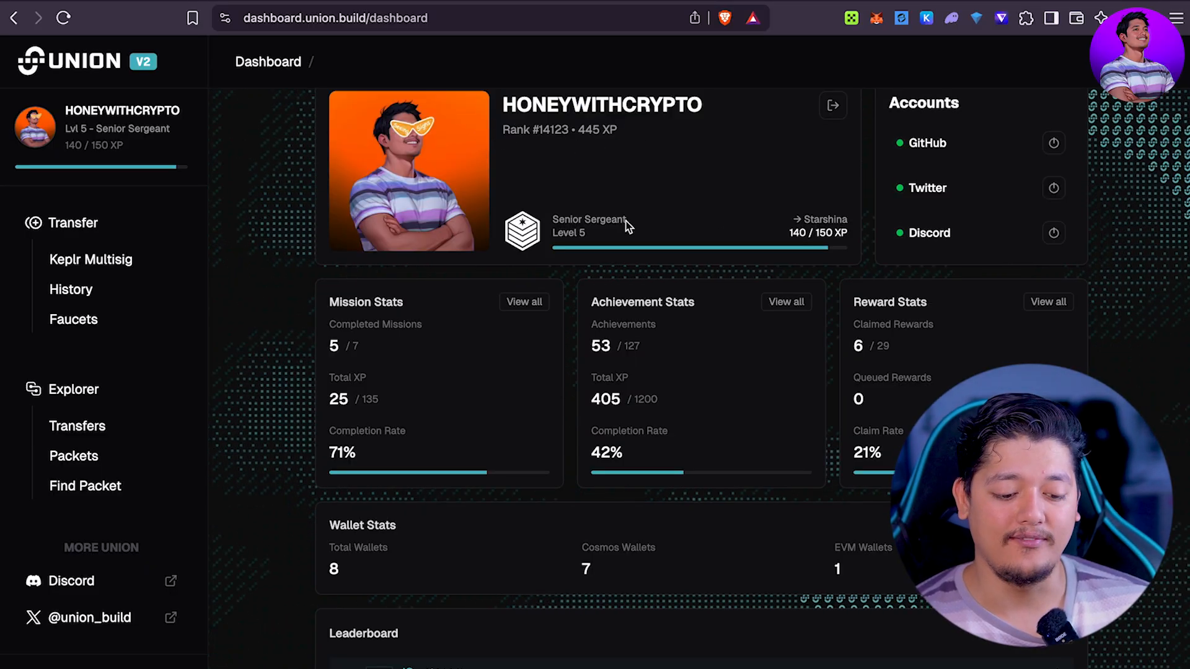
scroll(626, 225, down, 5)
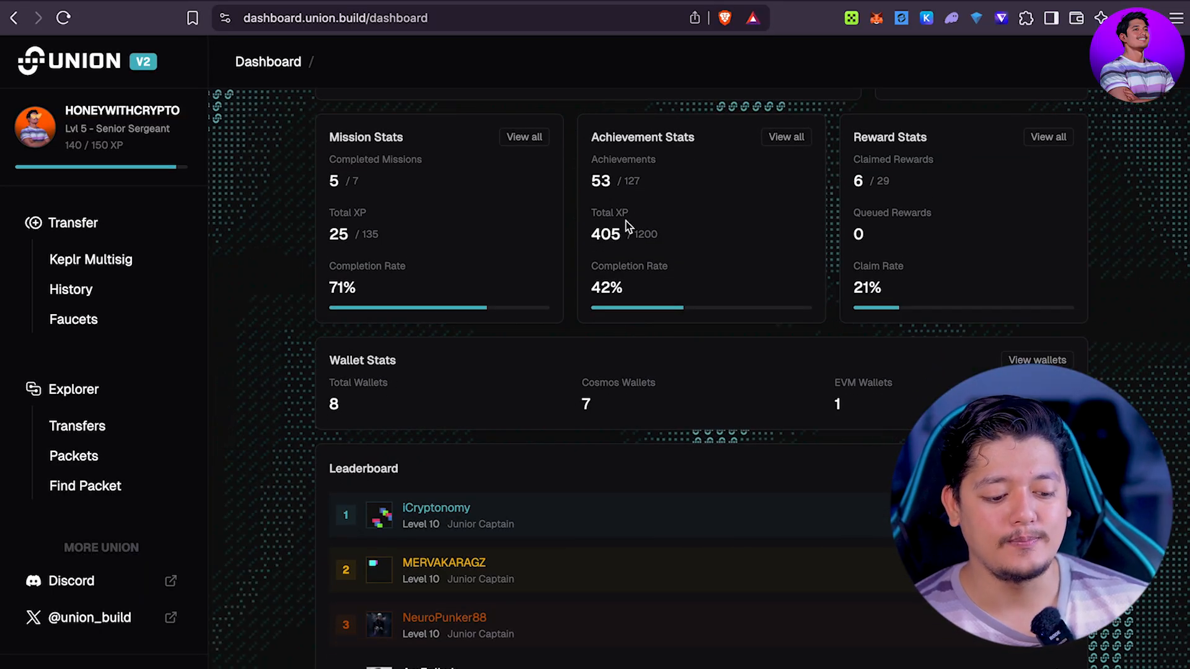
scroll(626, 221, down, 3)
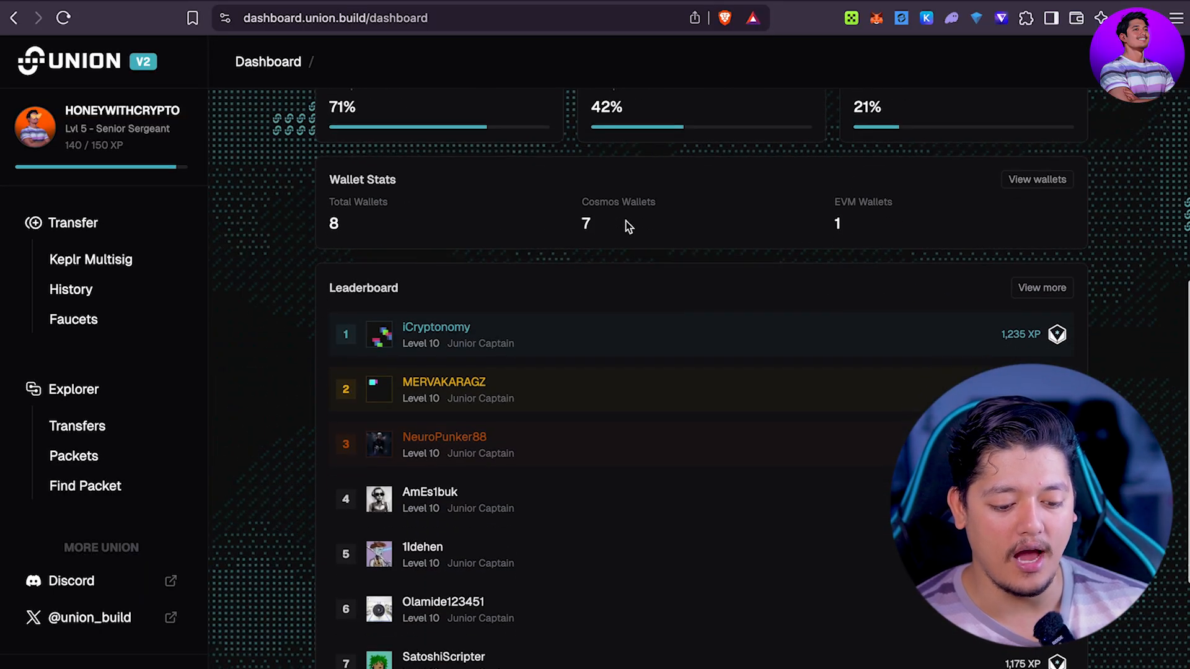
scroll(626, 221, up, 5)
scroll(1048, 220, up, 3)
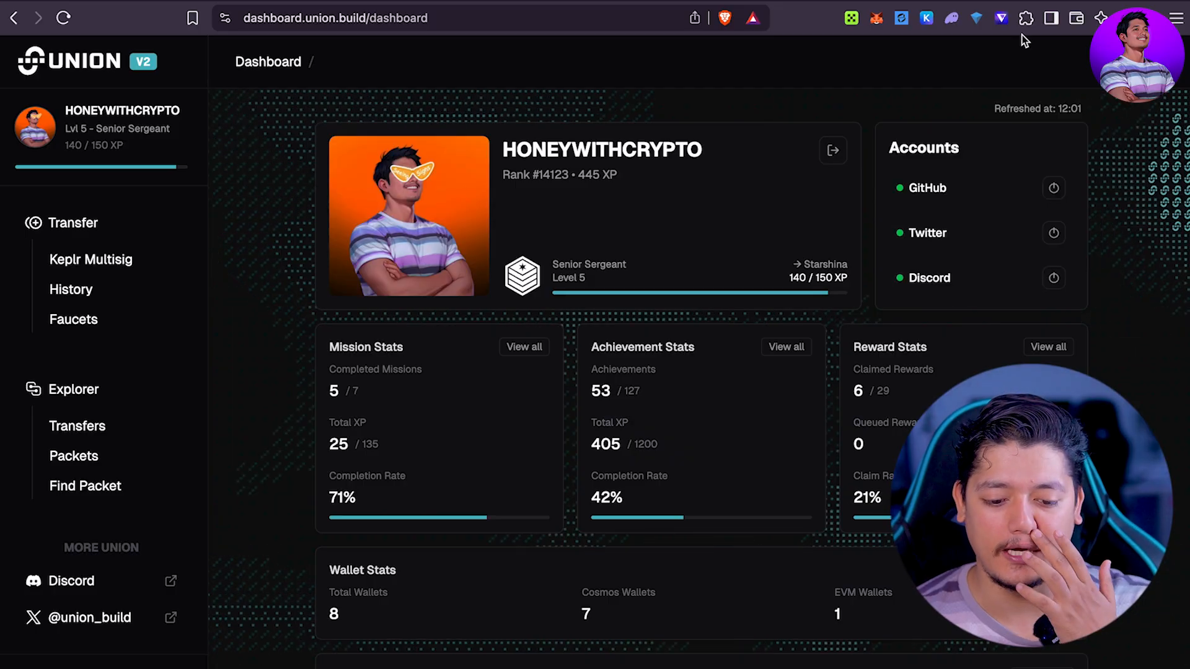
click(927, 18)
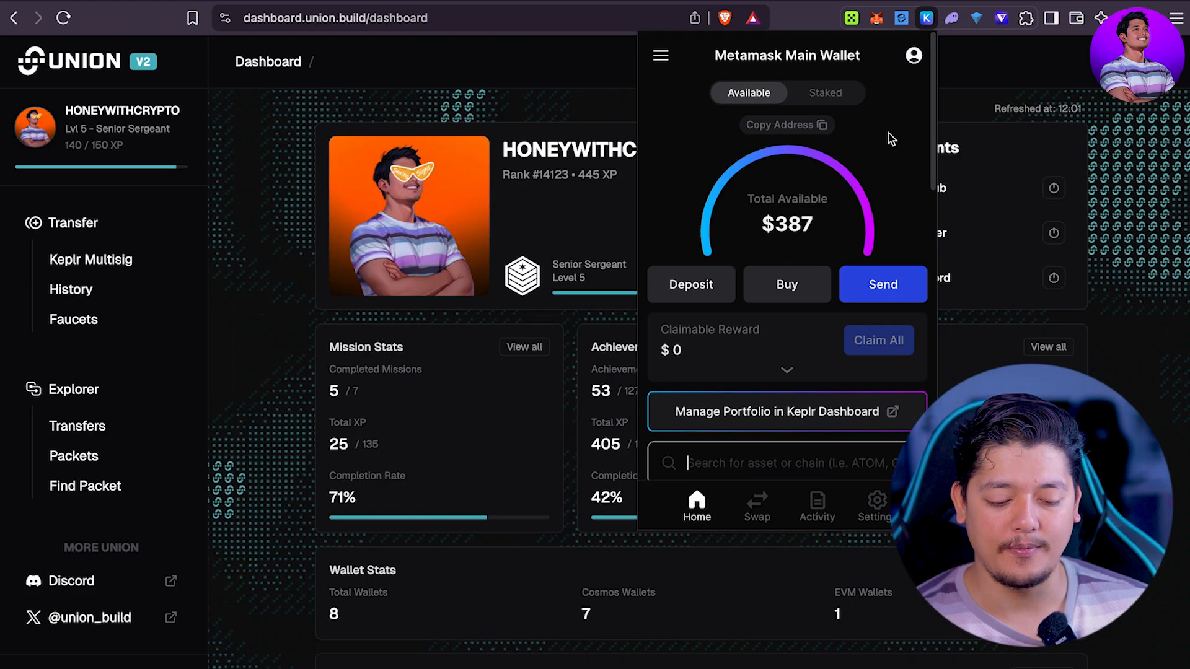
click(1050, 61)
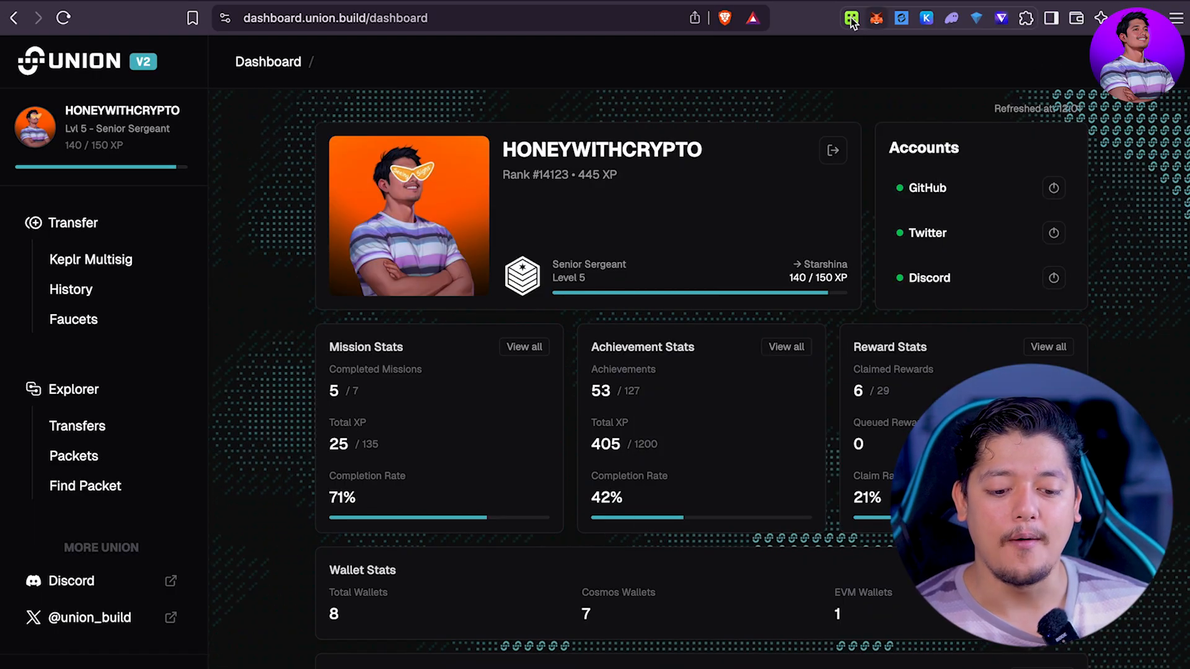
click(877, 19)
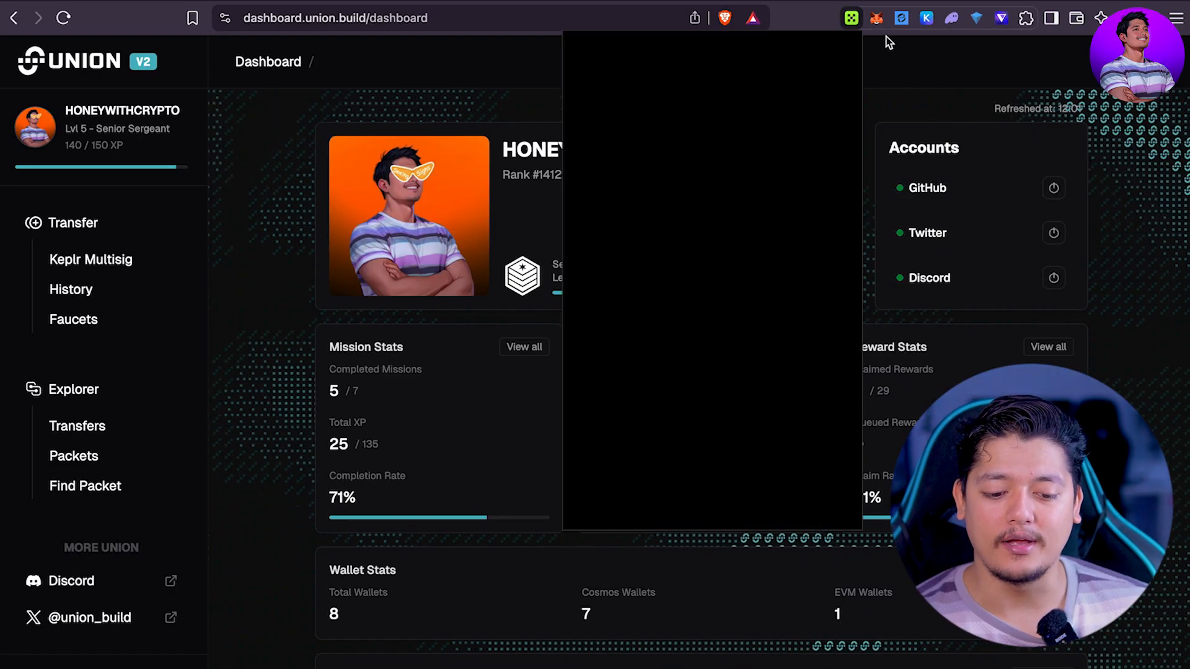
click(912, 63)
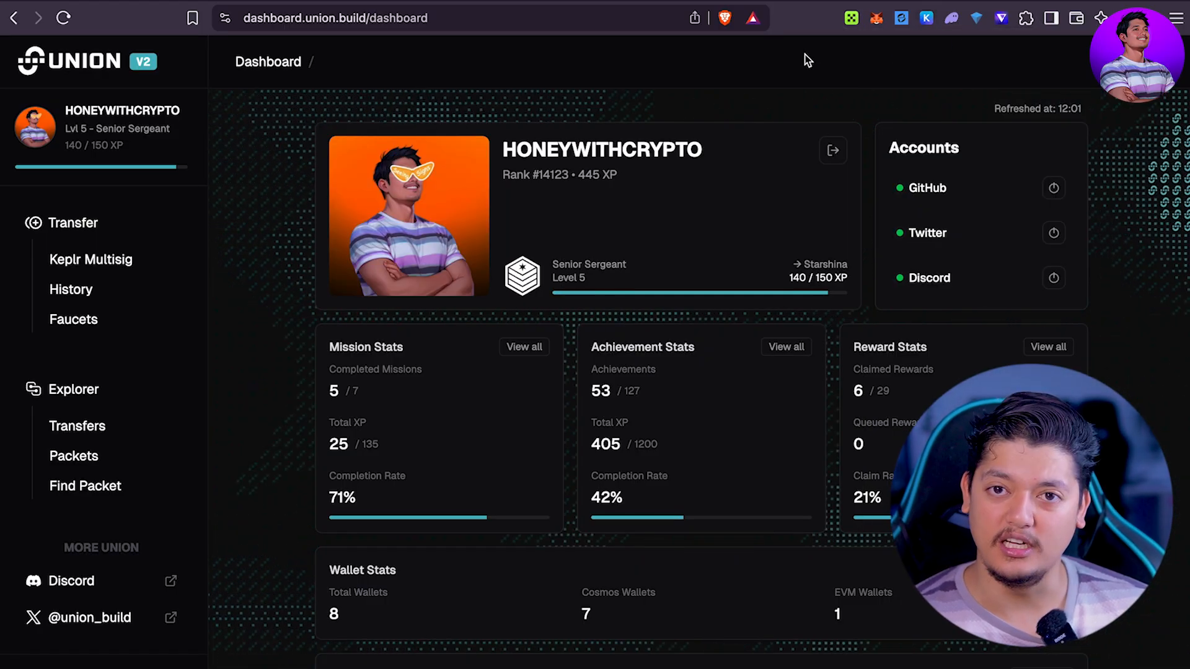
scroll(818, 373, down, 5)
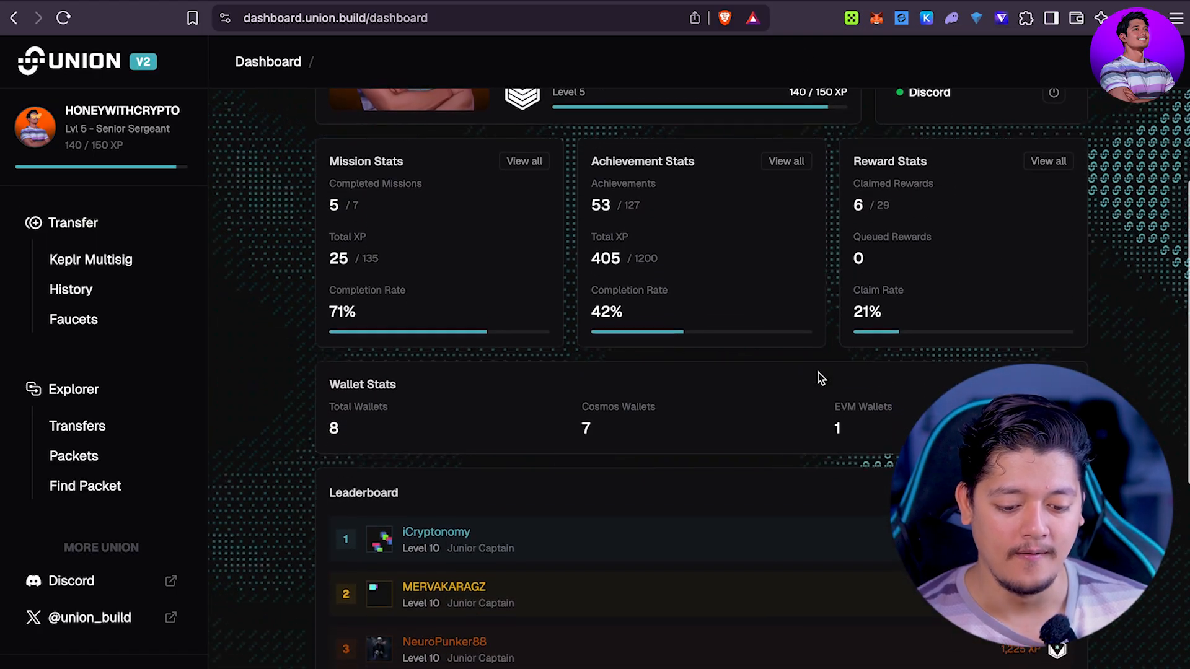
scroll(672, 303, up, 3)
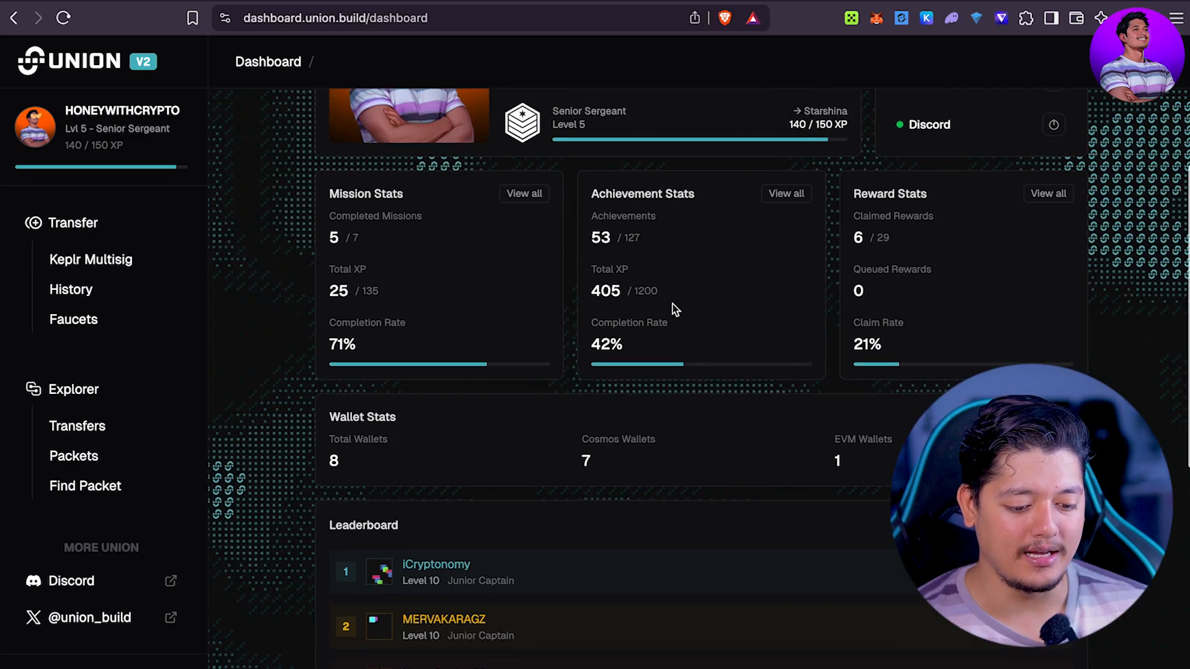
click(799, 248)
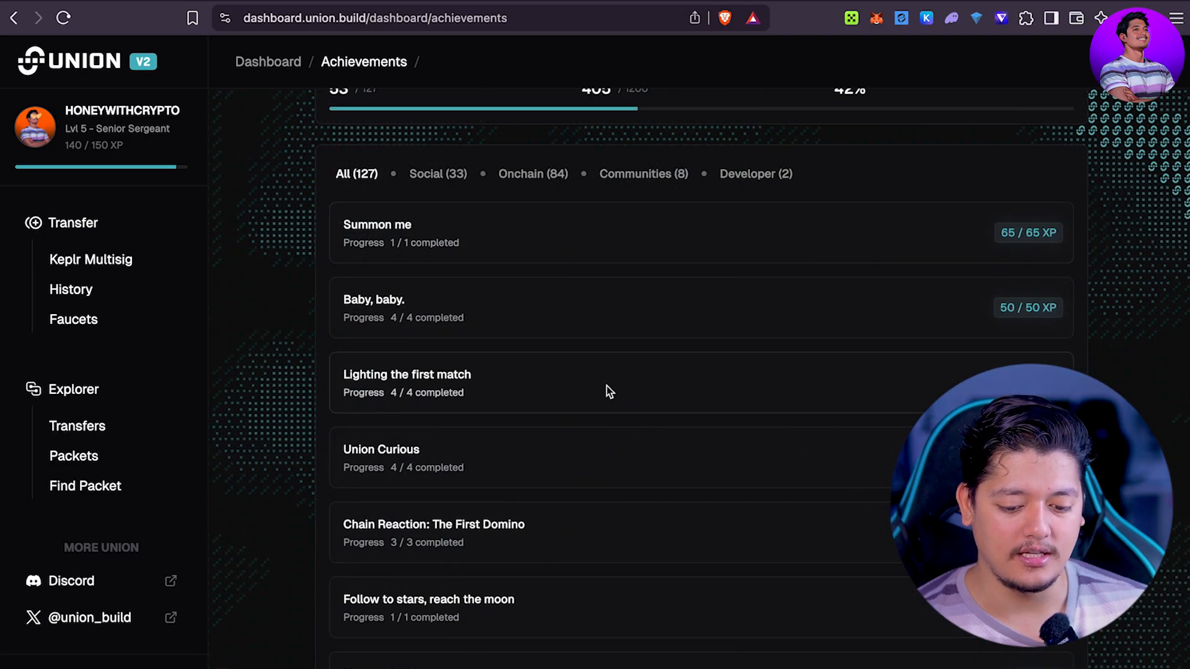
scroll(606, 386, down, 1)
scroll(601, 372, up, 1)
scroll(600, 365, up, 1)
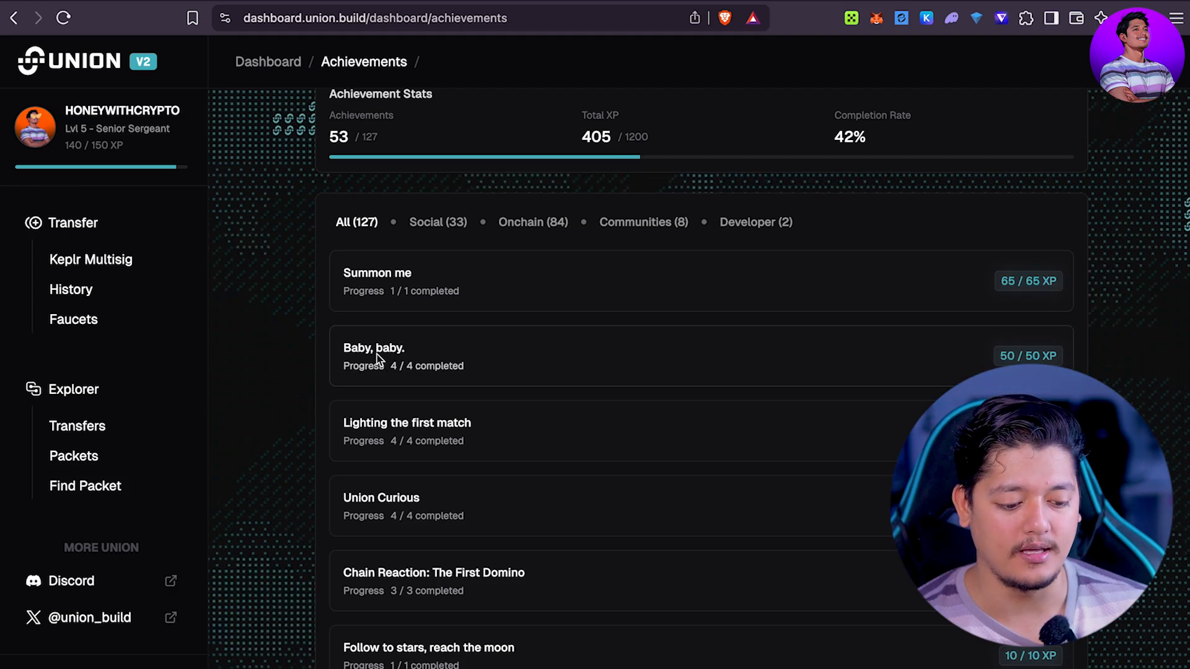
scroll(812, 394, down, 3)
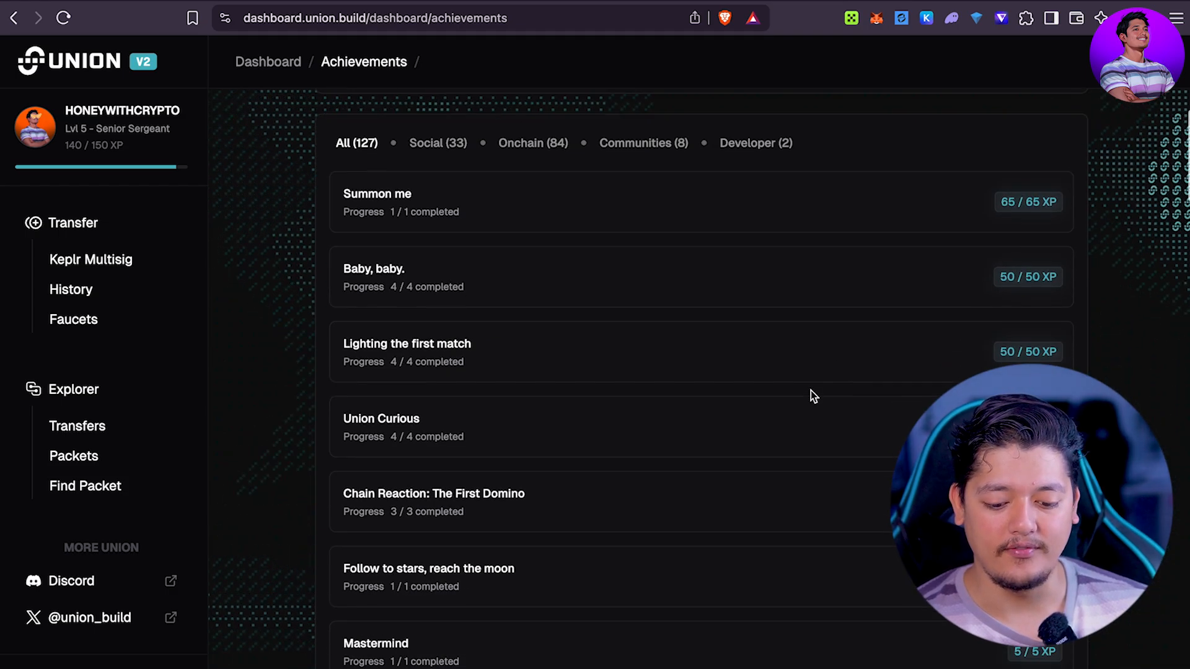
scroll(812, 395, up, 2)
scroll(700, 378, down, 15)
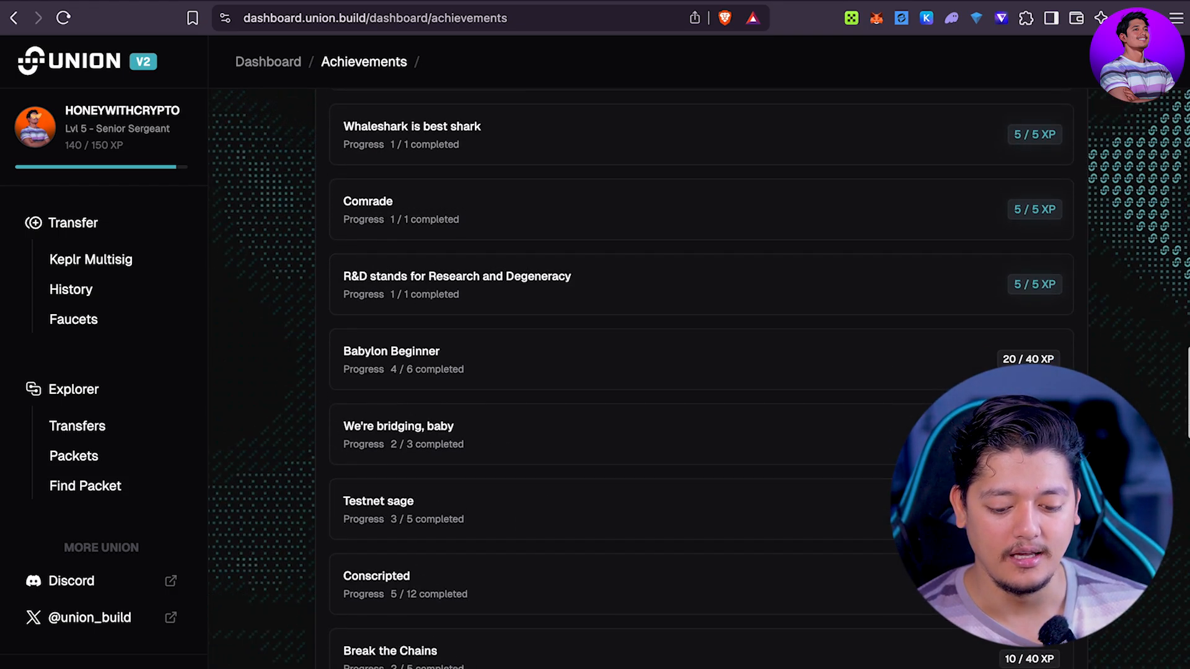
scroll(700, 379, up, 6)
scroll(701, 378, up, 10)
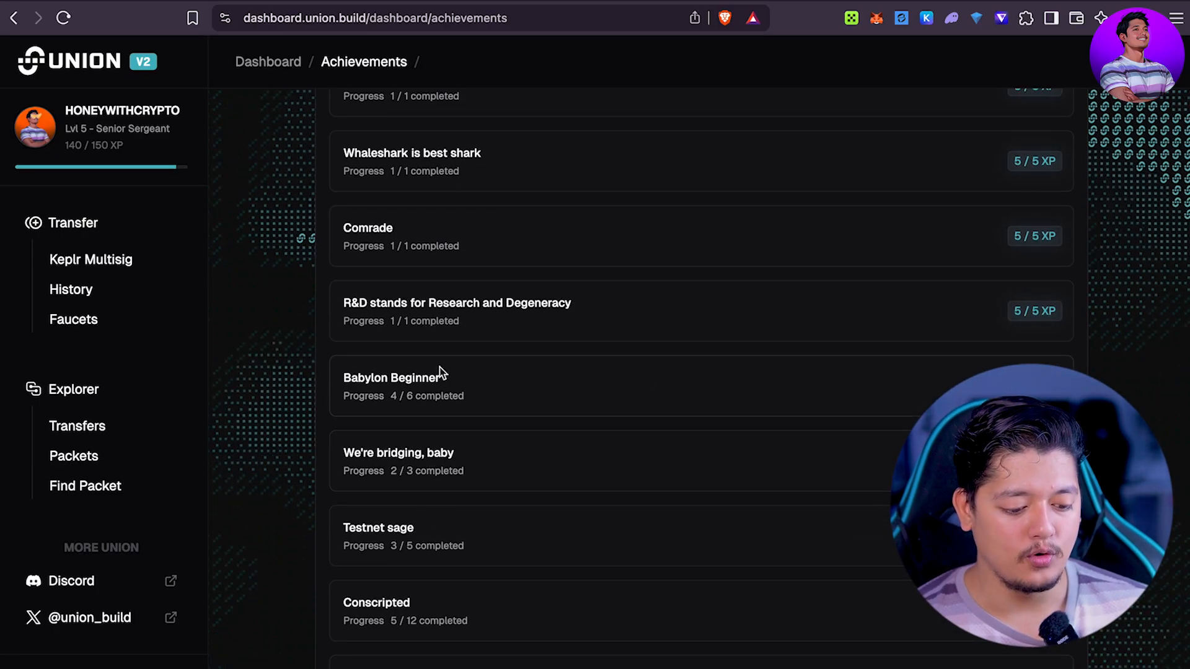
click(442, 385)
scroll(529, 430, down, 1)
scroll(530, 430, down, 13)
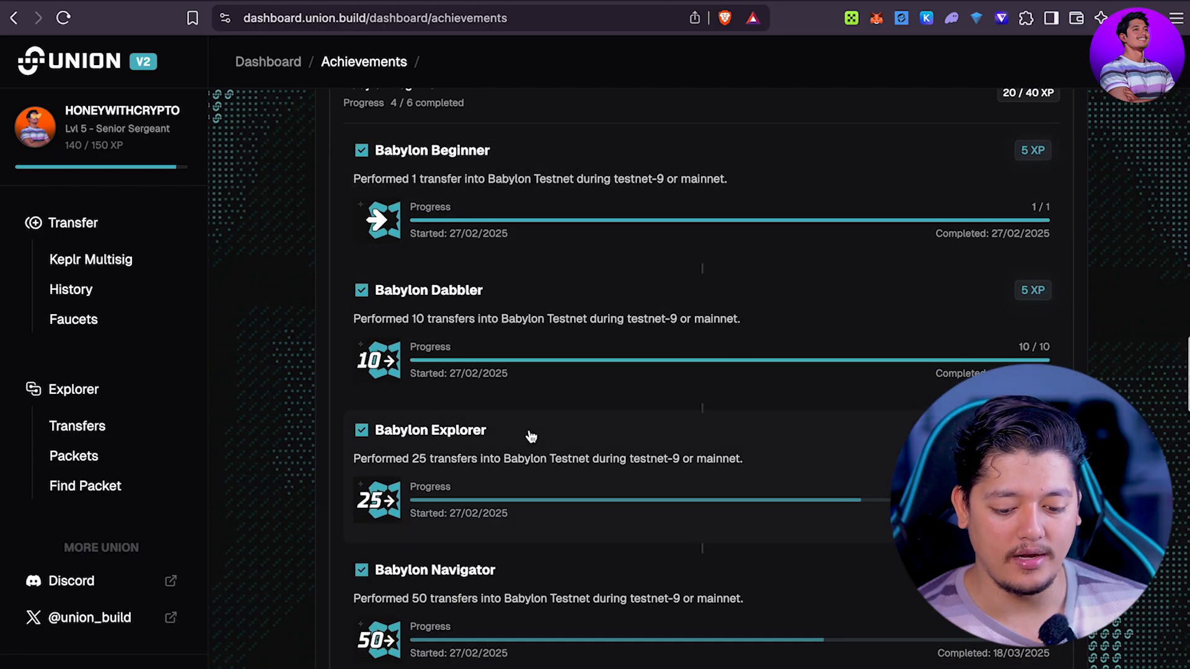
scroll(531, 437, up, 2)
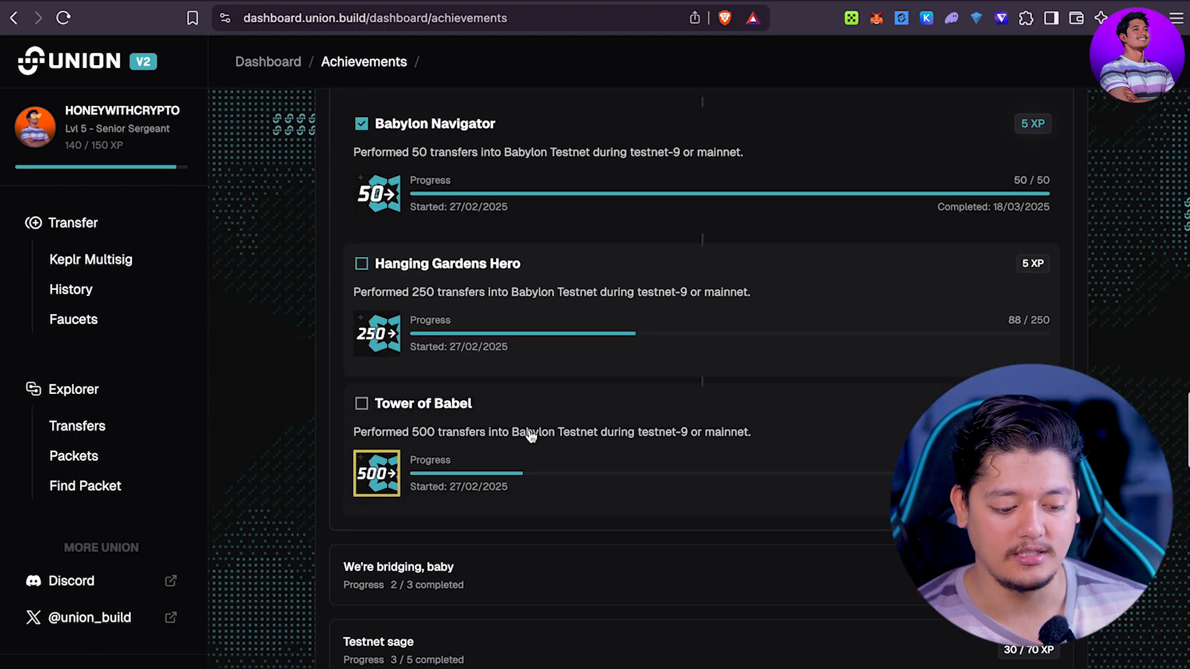
scroll(426, 392, up, 1)
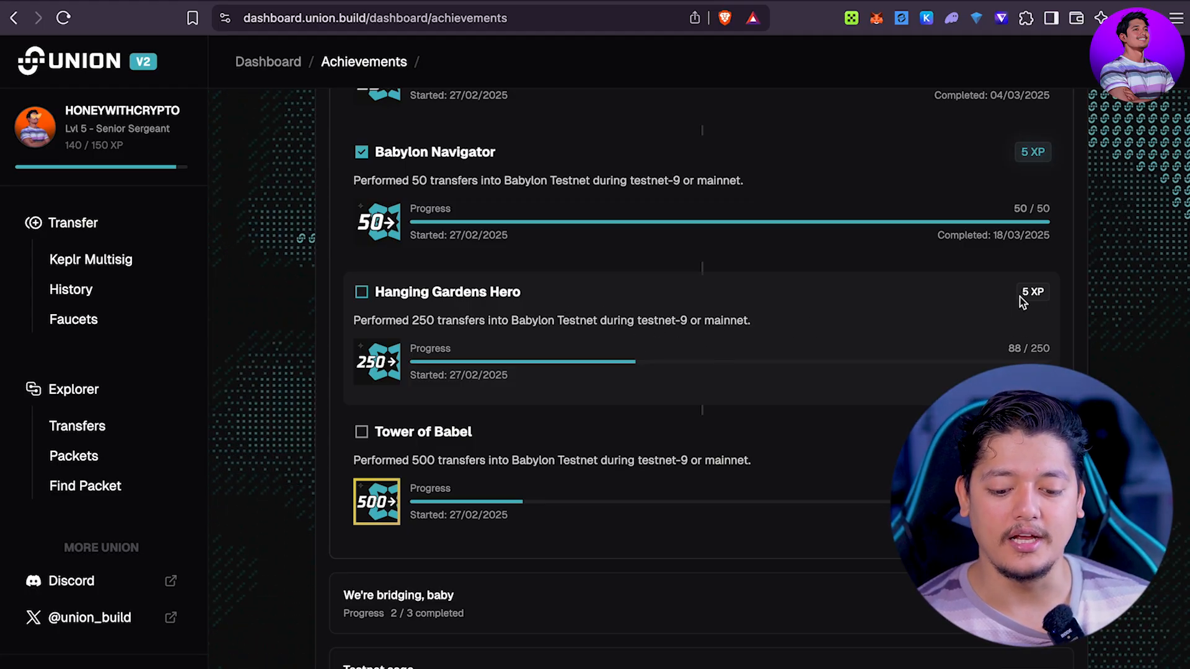
scroll(861, 441, down, 3)
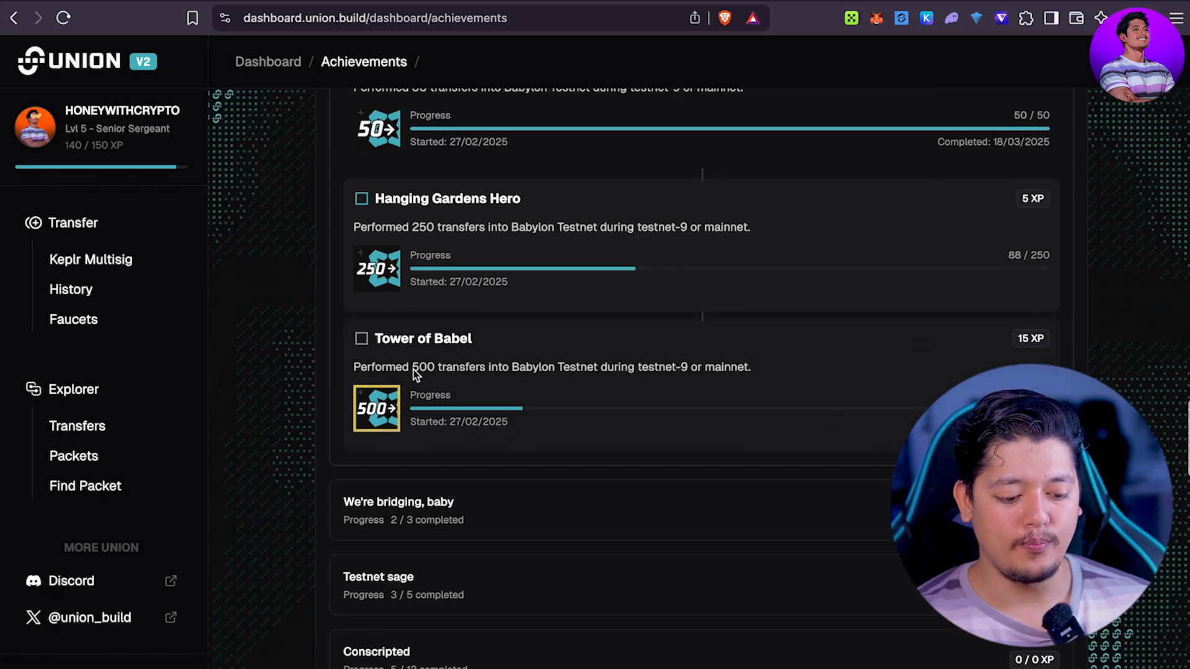
click(546, 370)
scroll(840, 348, down, 3)
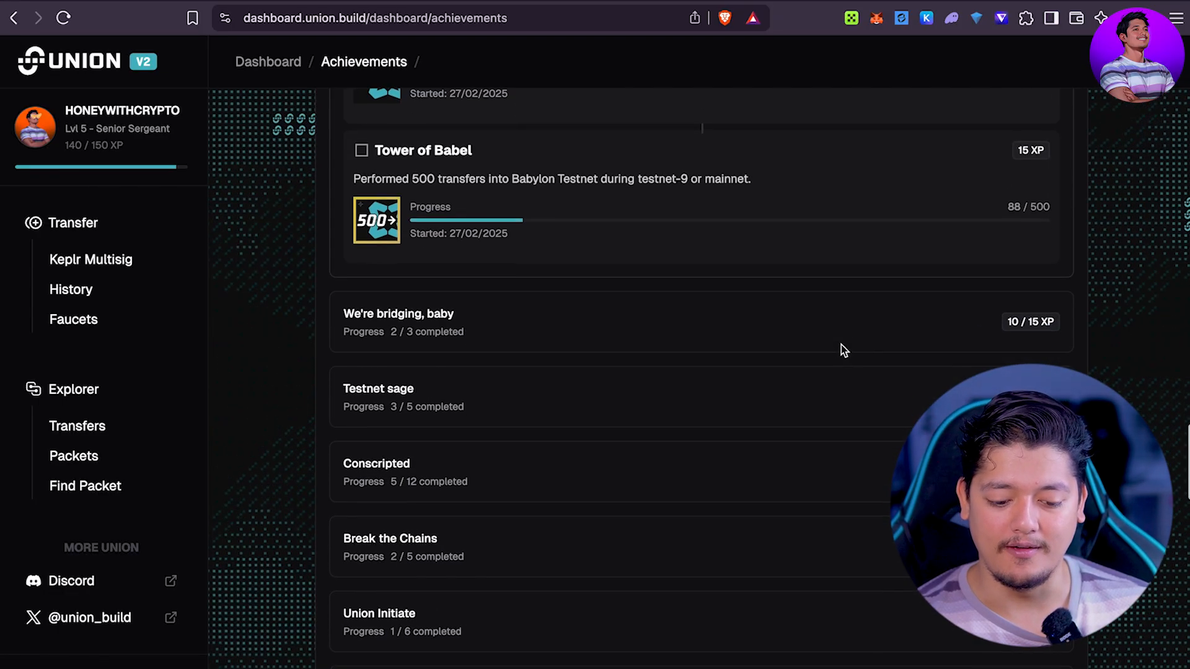
scroll(842, 349, up, 8)
scroll(830, 328, up, 10)
scroll(729, 251, up, 4)
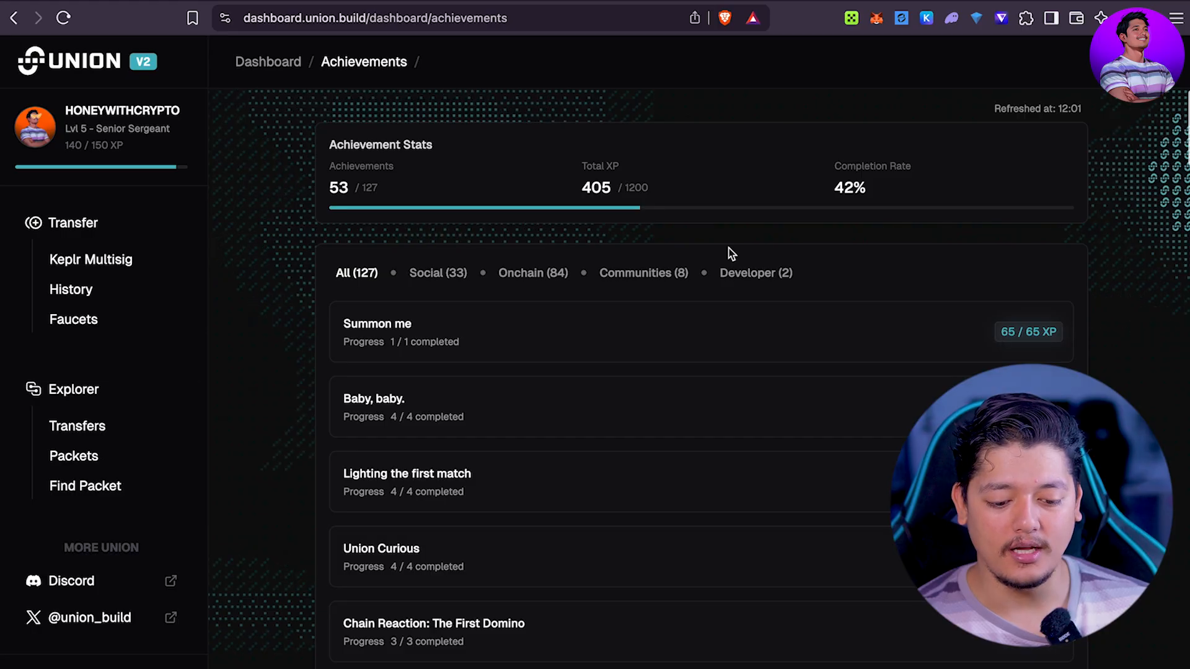
scroll(677, 274, down, 15)
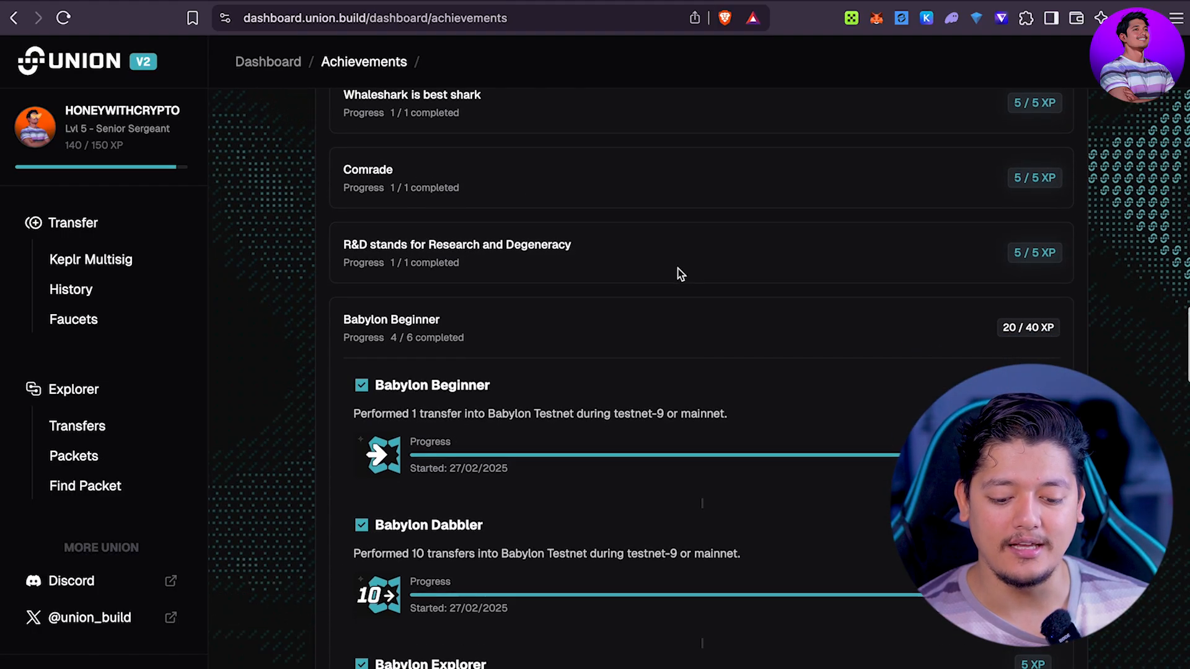
scroll(679, 274, down, 15)
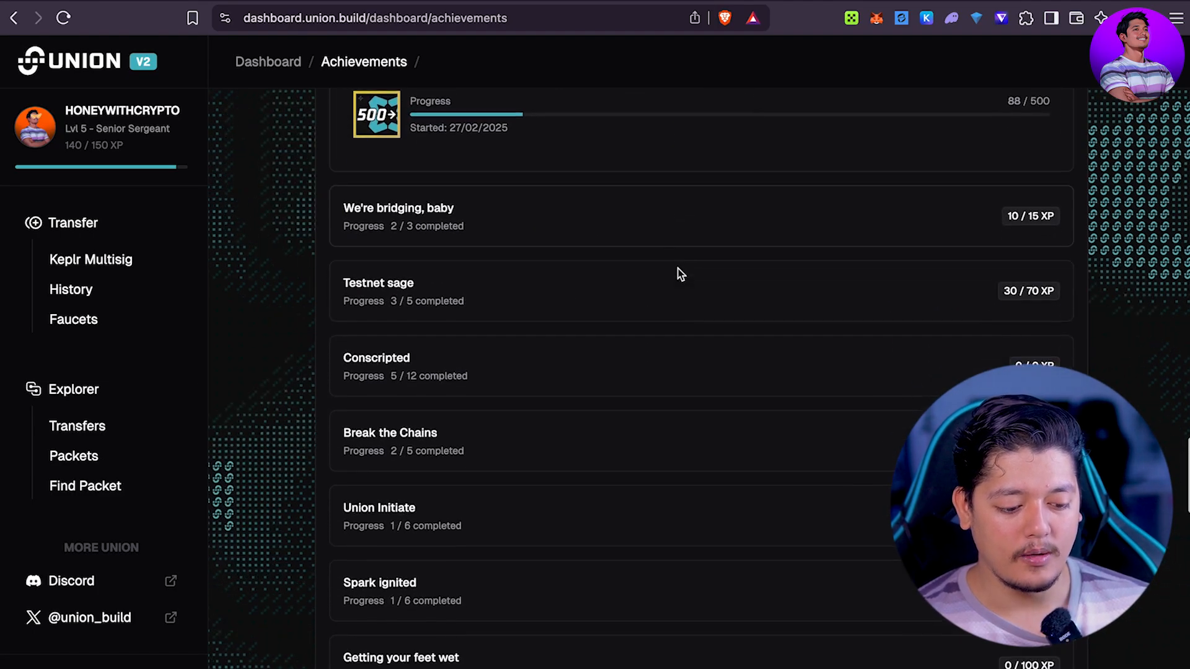
Step: Look over 'We're bridging, baby', then collapse it and Babylon Beginner
click(478, 206)
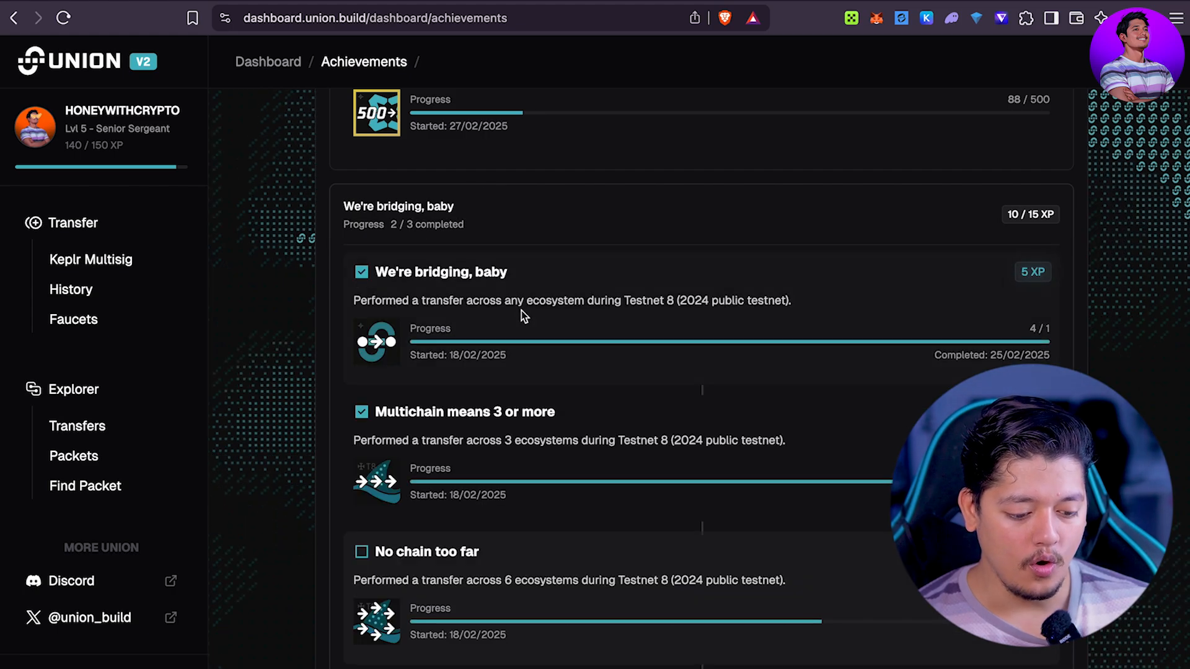
scroll(522, 311, down, 3)
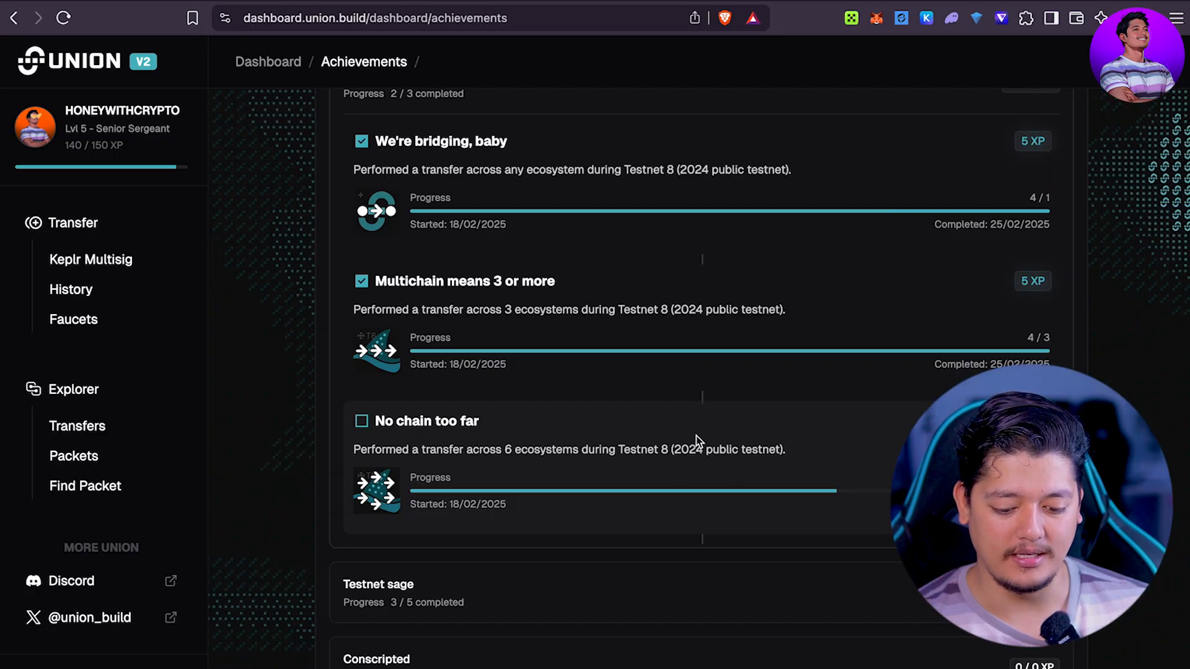
scroll(697, 436, up, 20)
scroll(696, 437, down, 8)
click(550, 258)
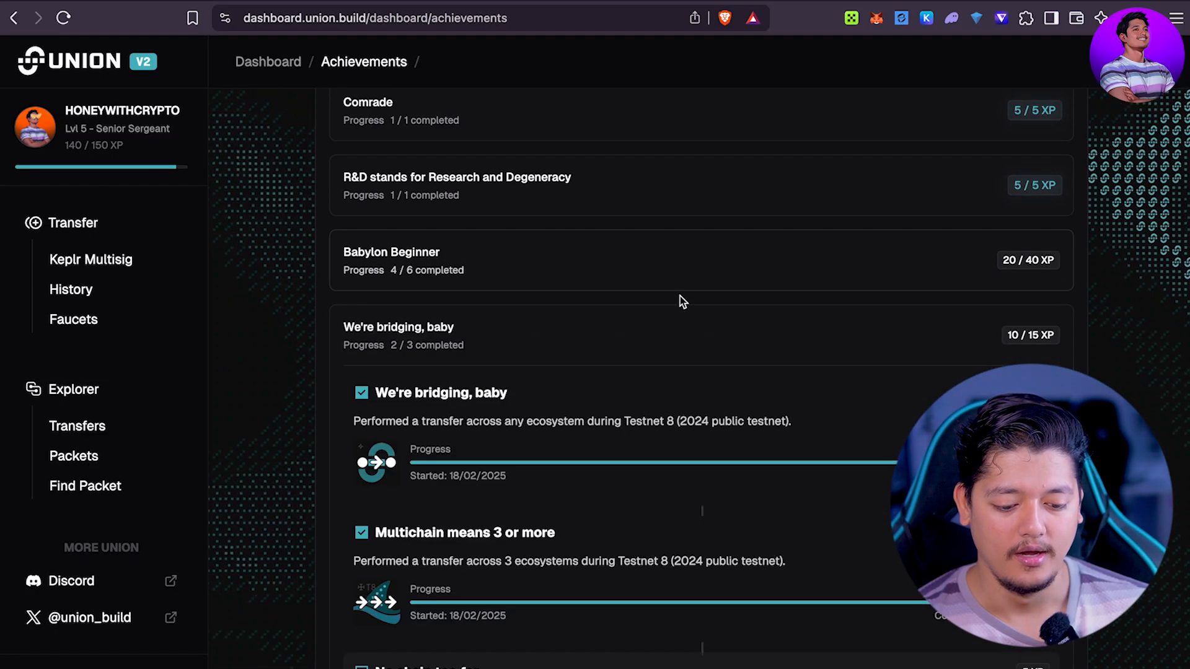
click(444, 325)
scroll(551, 407, down, 2)
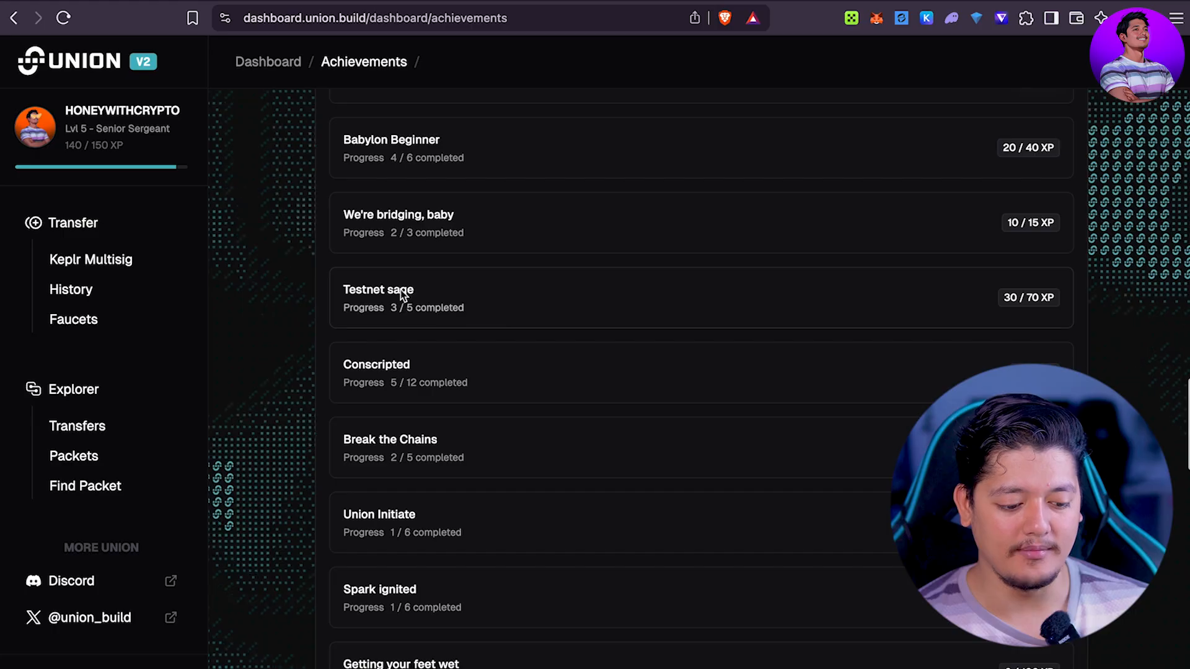
Step: Expand the Testnet sage achievement group and review its progress
click(389, 300)
scroll(537, 378, down, 7)
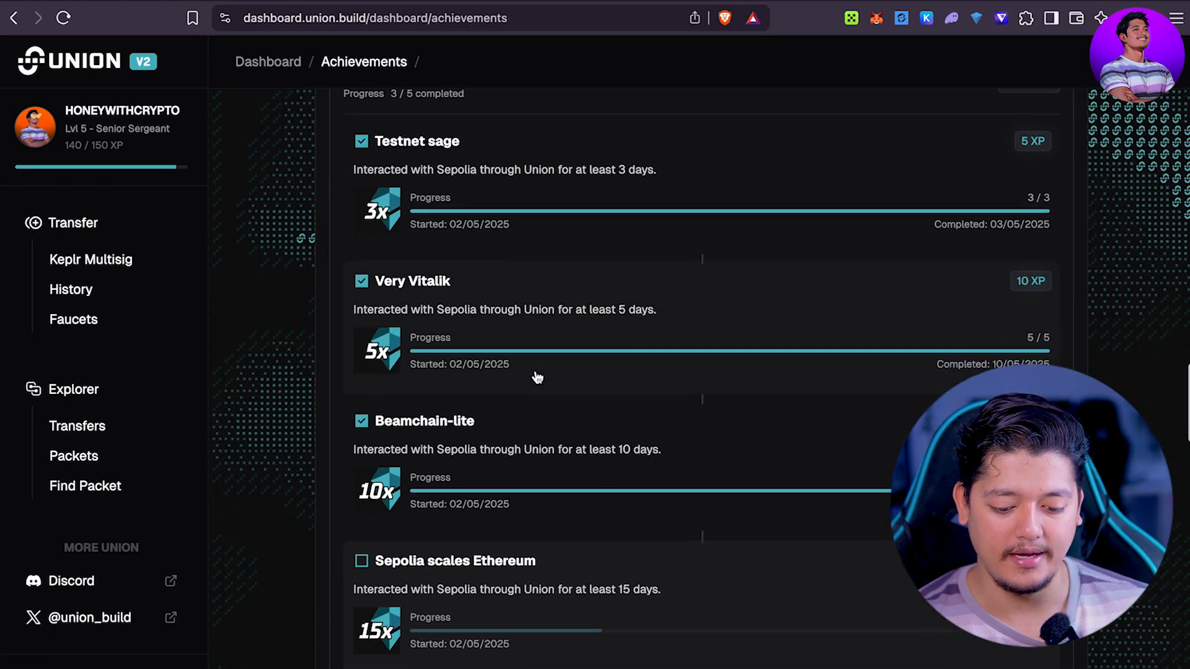
scroll(561, 423, down, 2)
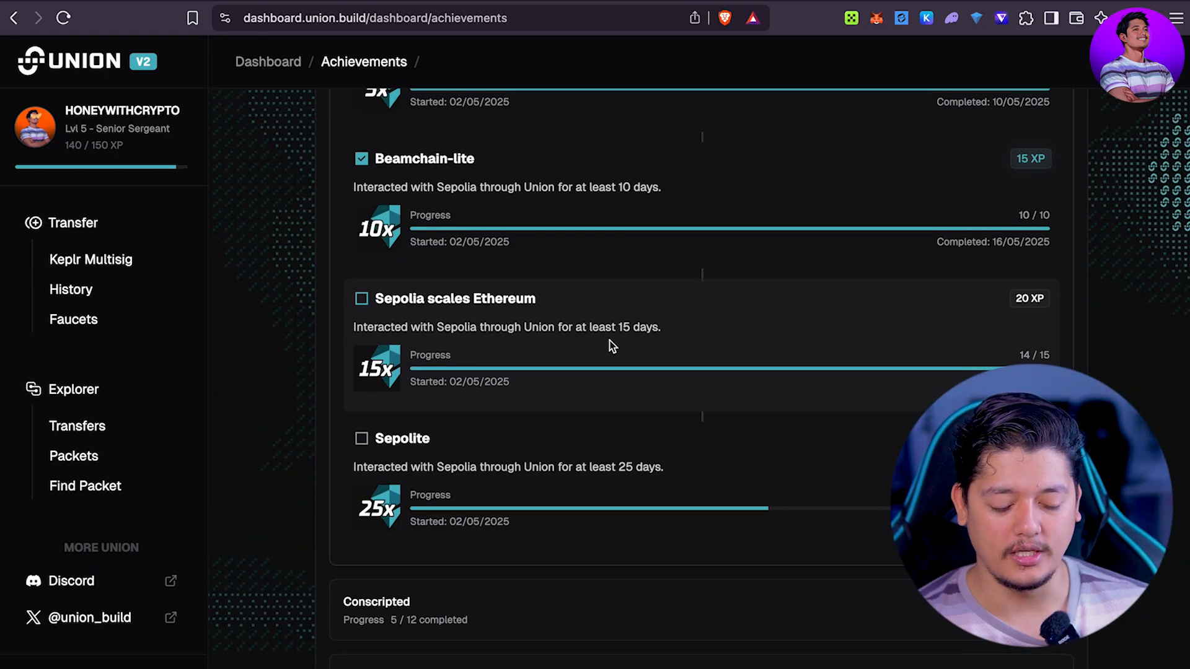
scroll(664, 366, down, 1)
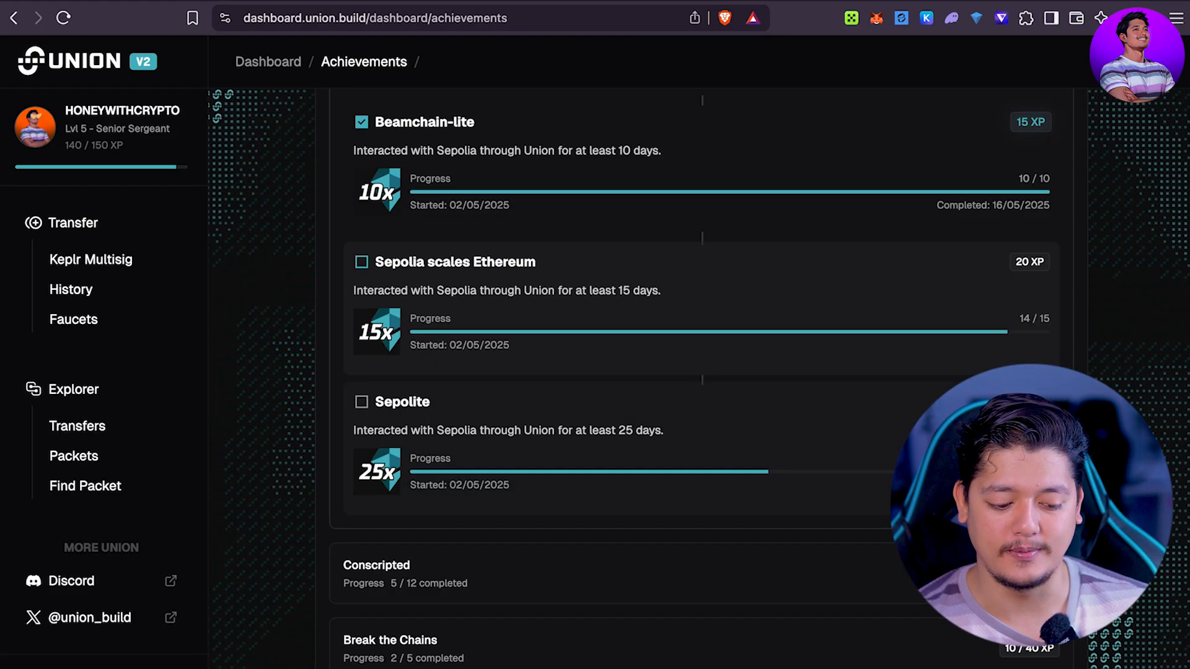
scroll(486, 285, down, 5)
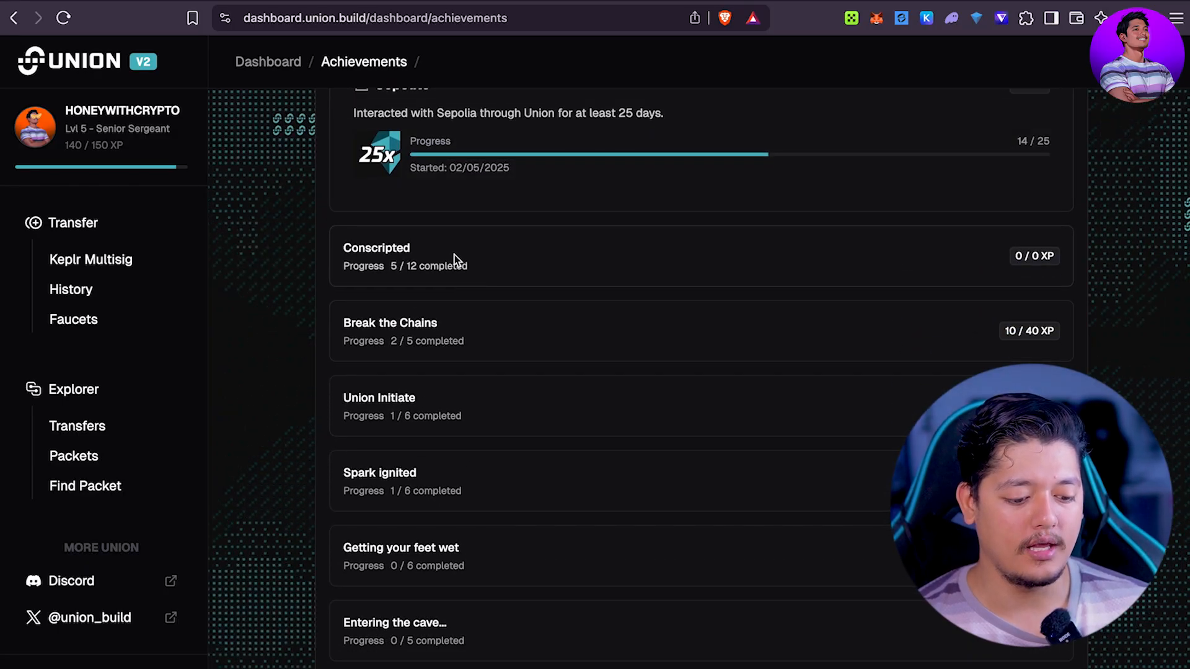
Step: Expand Conscripted and review its rank rewards down to Senior Captain (0/1)
click(455, 255)
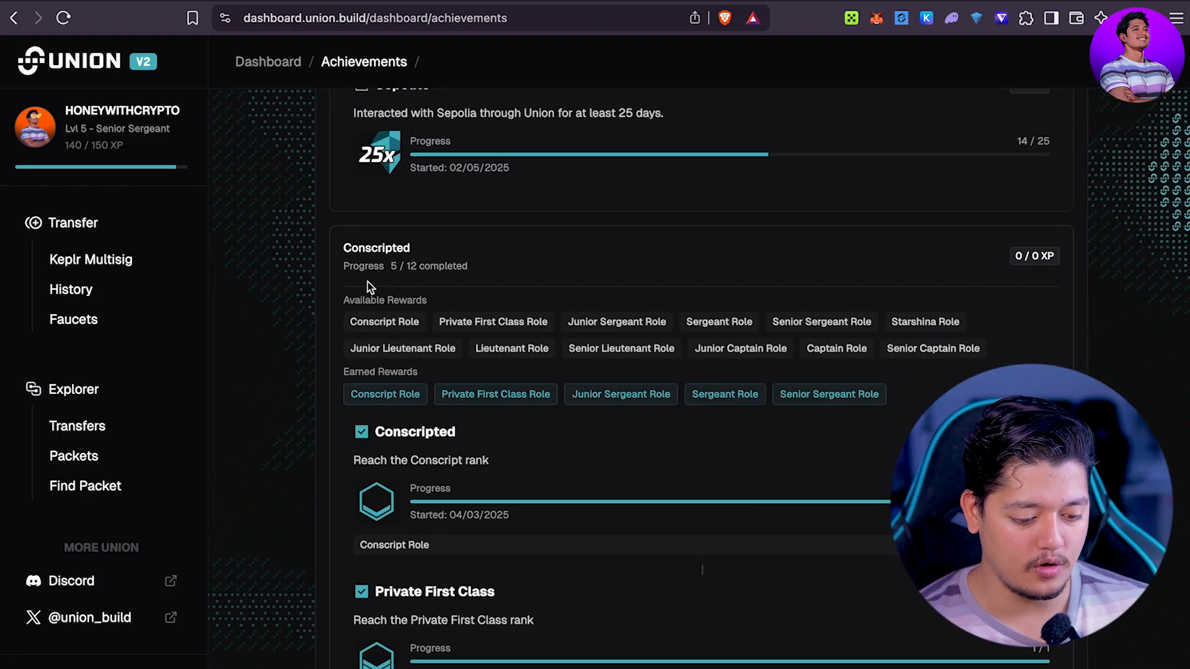
scroll(588, 287, down, 4)
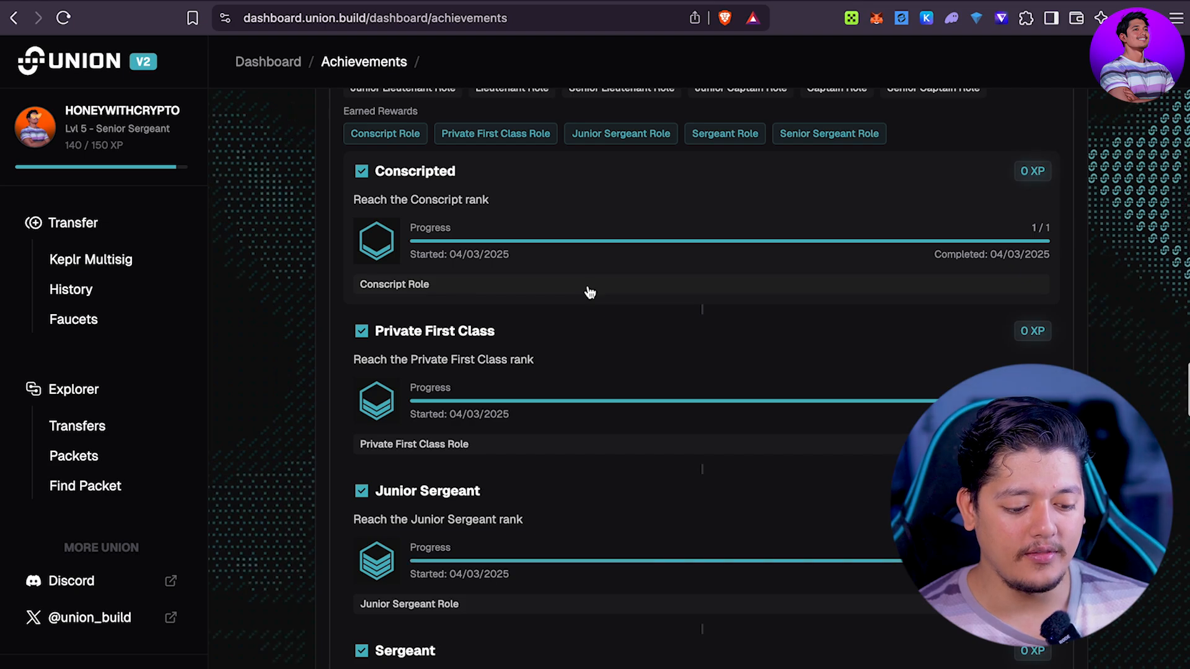
scroll(590, 293, down, 14)
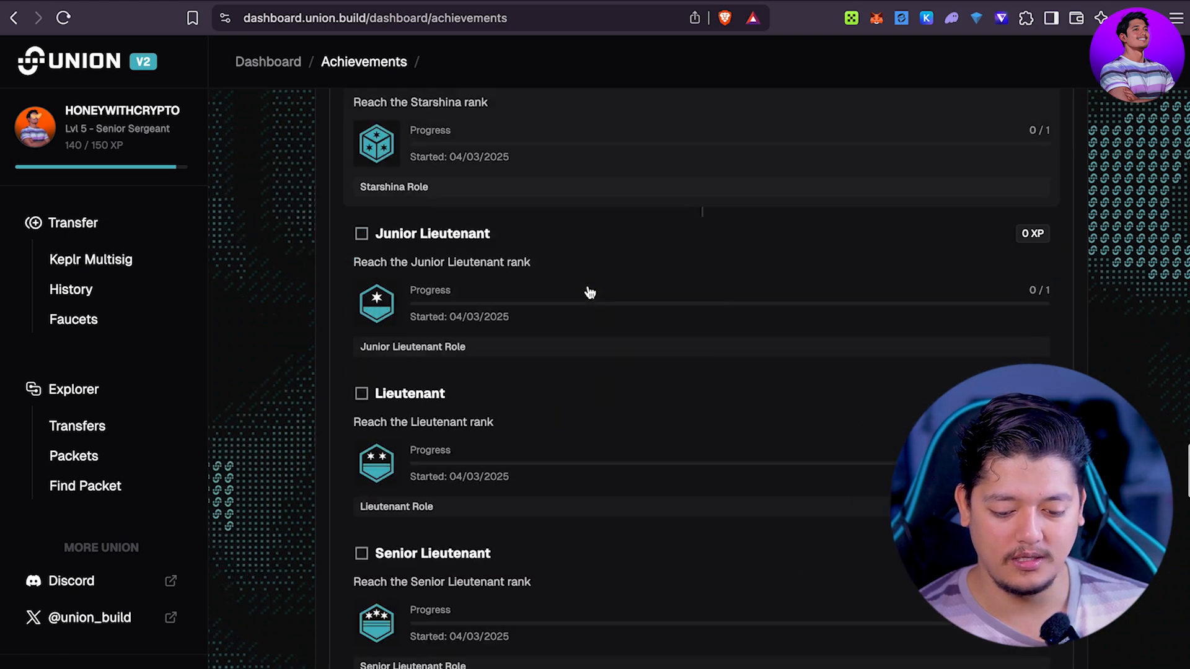
scroll(589, 292, up, 4)
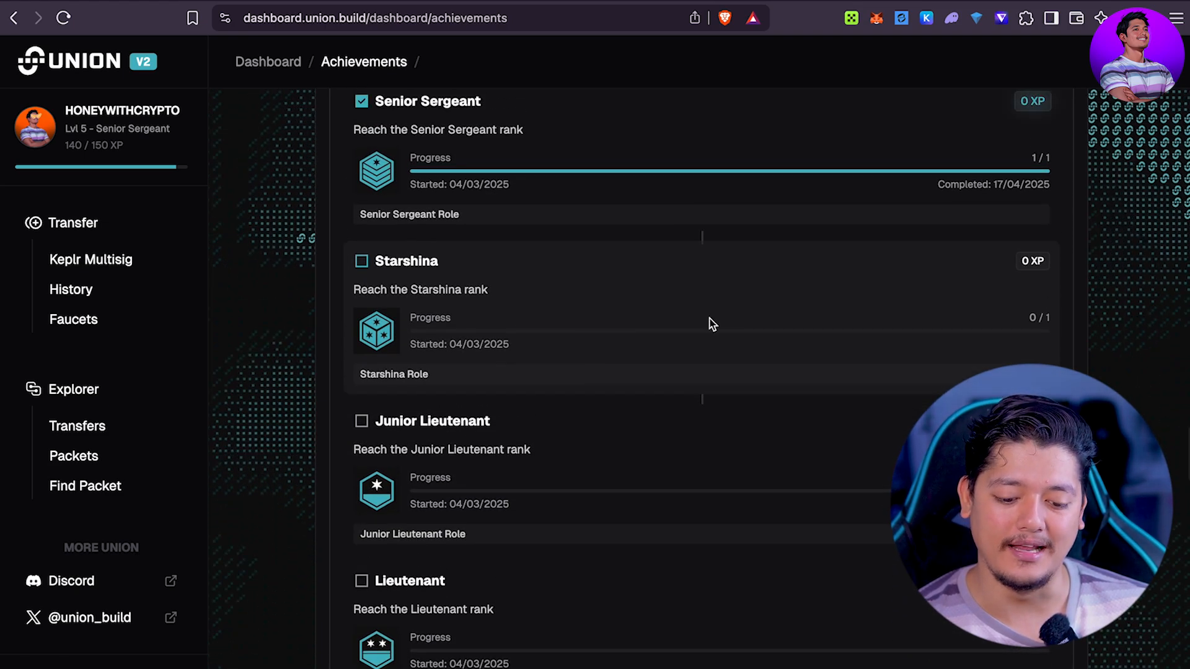
scroll(709, 318, up, 1)
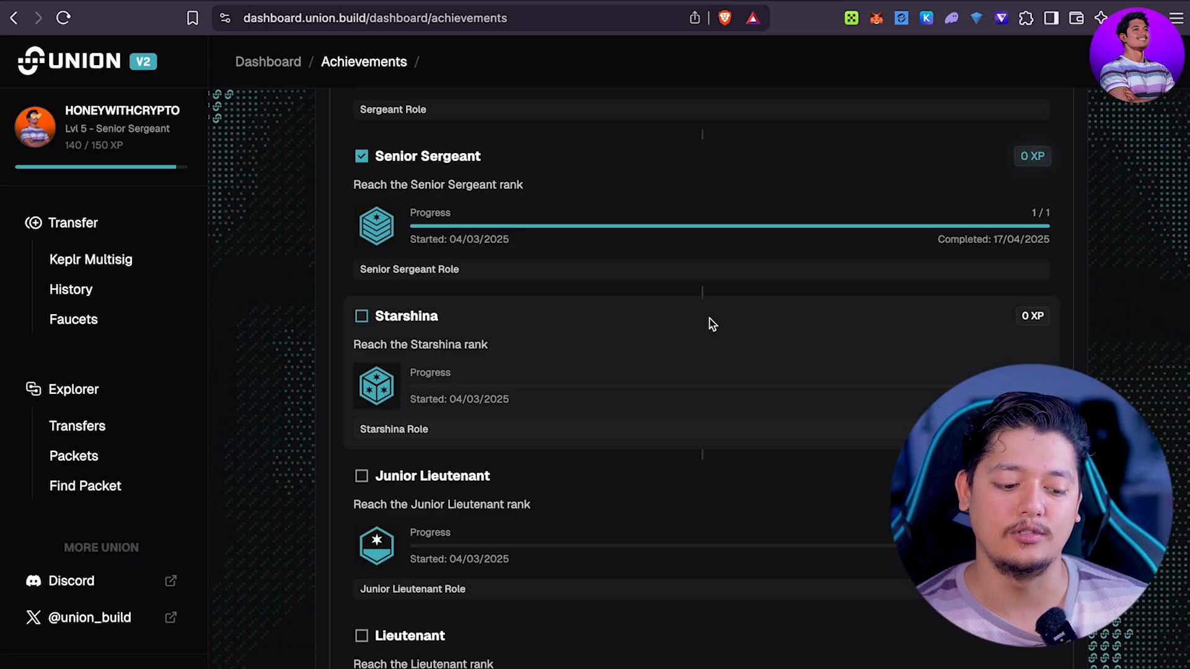
scroll(709, 318, down, 1)
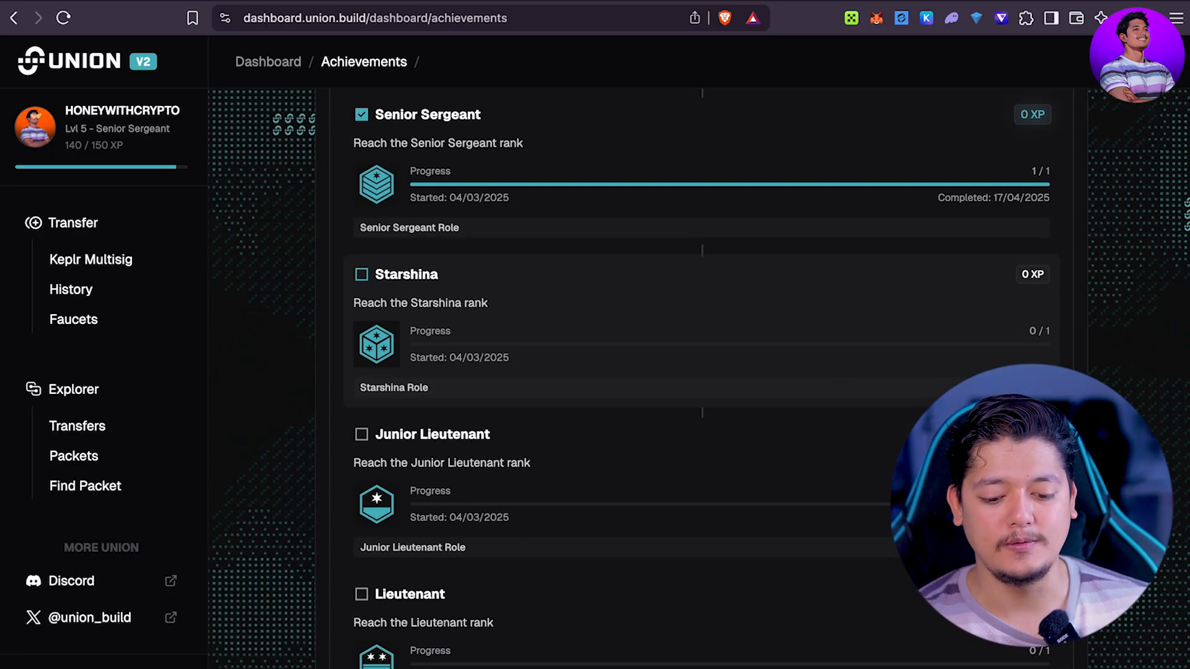
scroll(709, 319, down, 15)
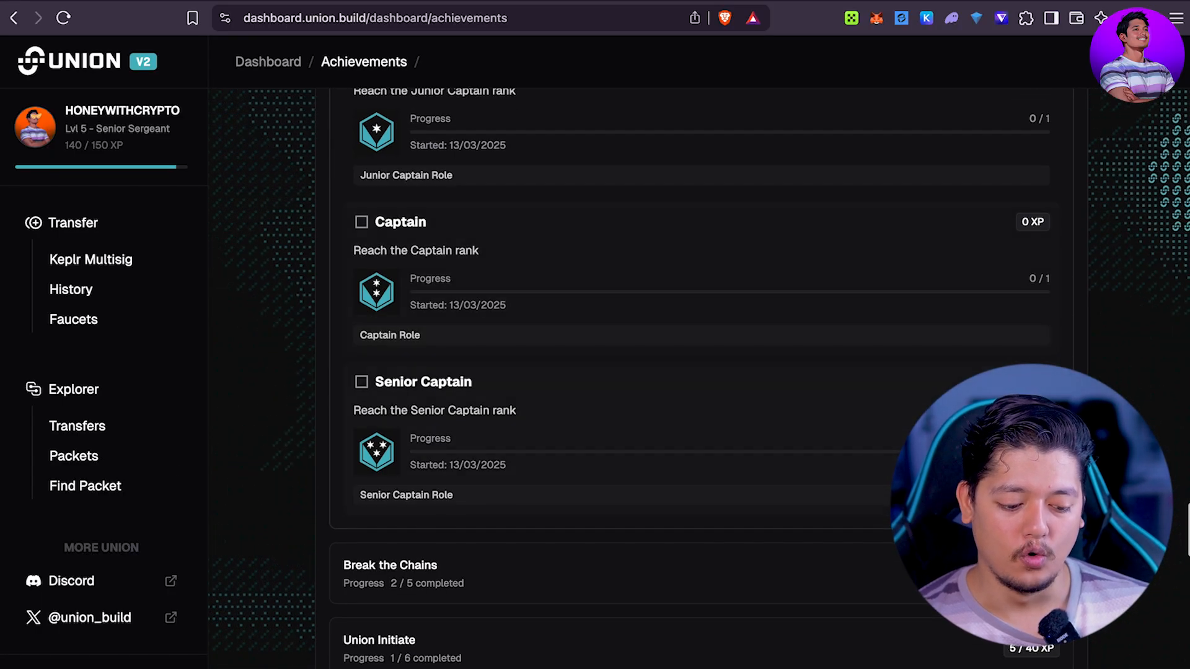
scroll(710, 318, up, 15)
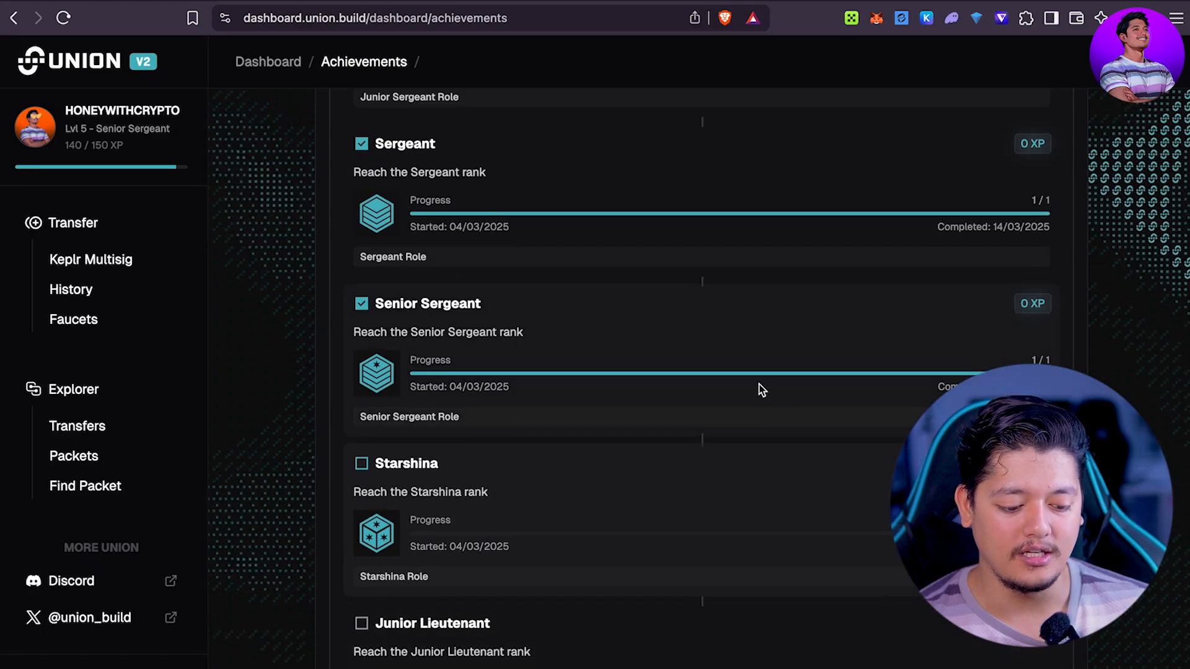
scroll(539, 534, down, 5)
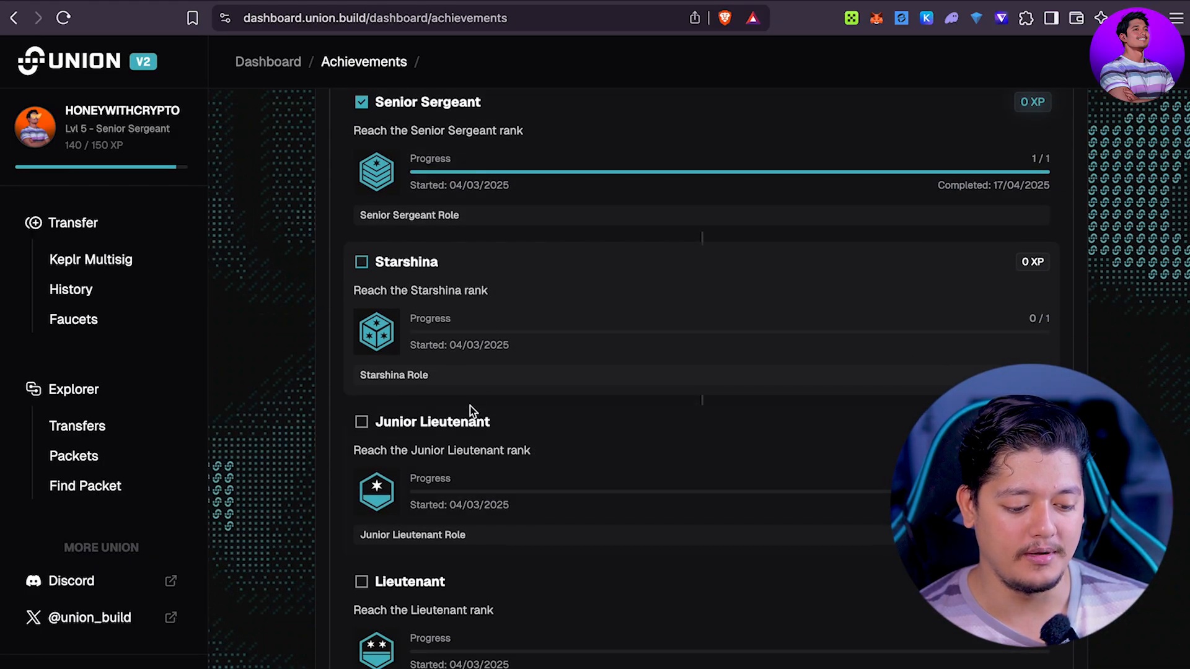
scroll(470, 411, down, 2)
scroll(483, 488, down, 4)
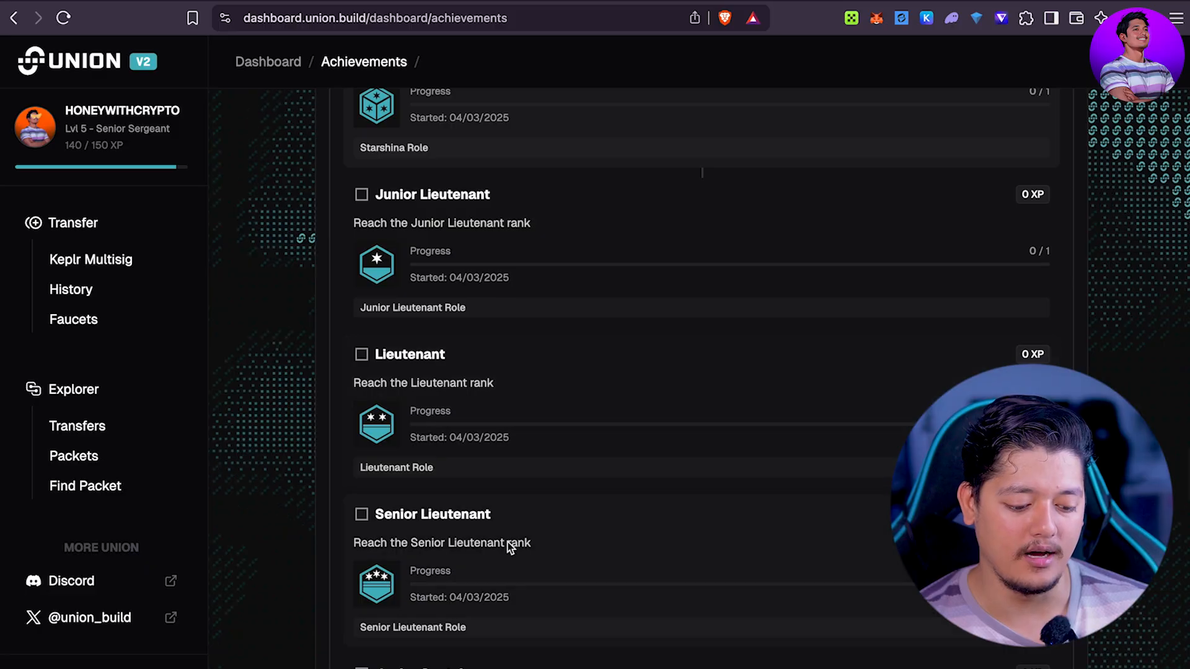
scroll(508, 542, down, 3)
scroll(479, 527, down, 3)
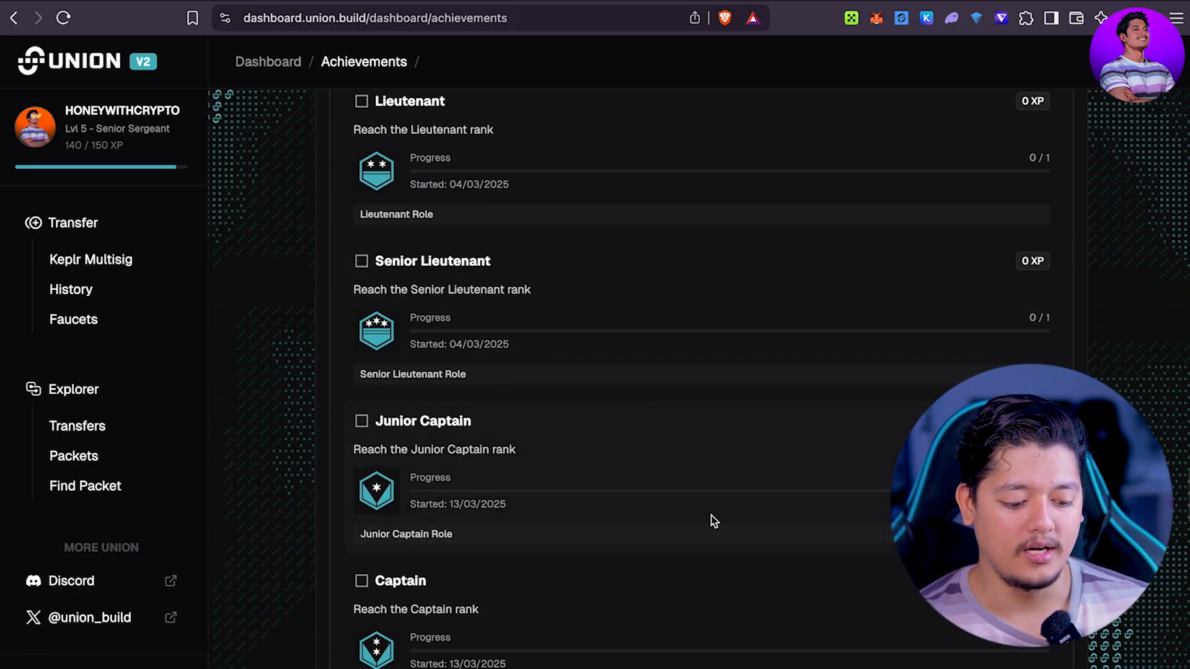
scroll(565, 593, down, 7)
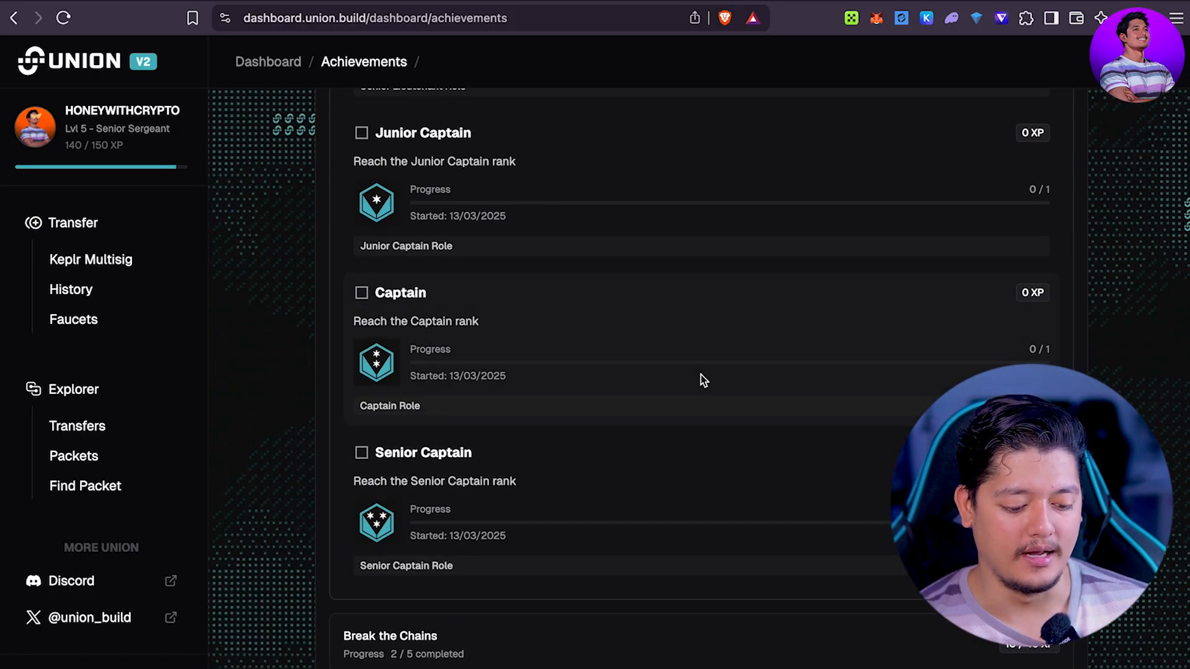
scroll(703, 380, down, 7)
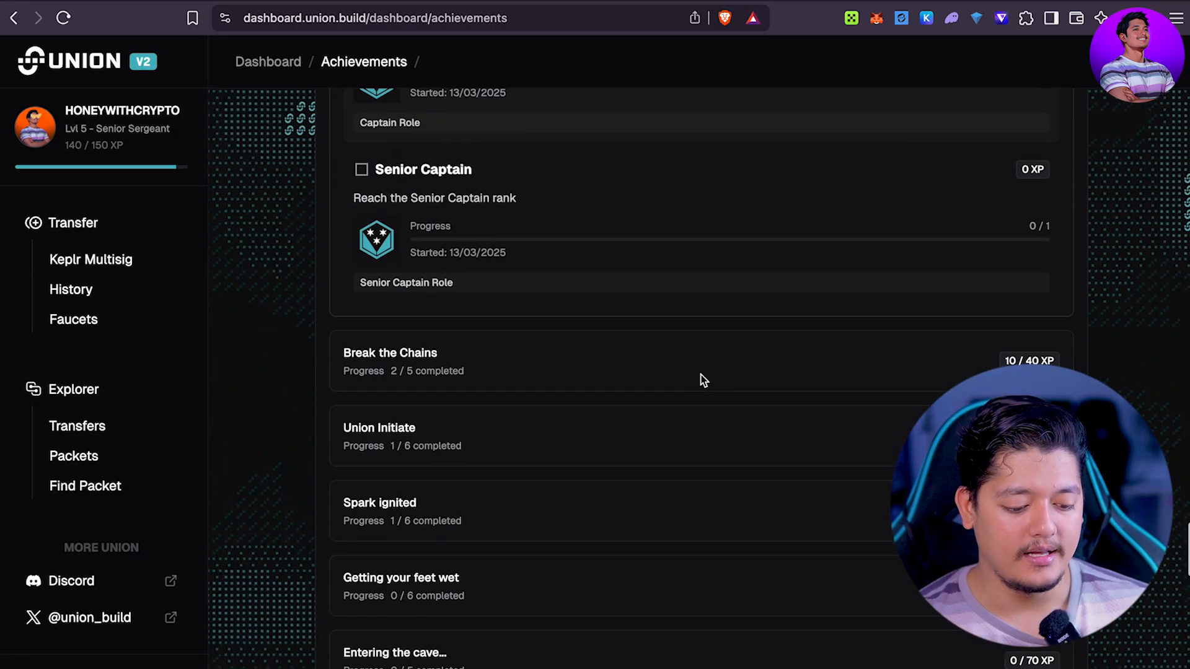
Step: Expand Break the Chains (2/5 completed, 10/40 XP) and scroll past the Holesky cards
click(456, 362)
scroll(648, 437, down, 5)
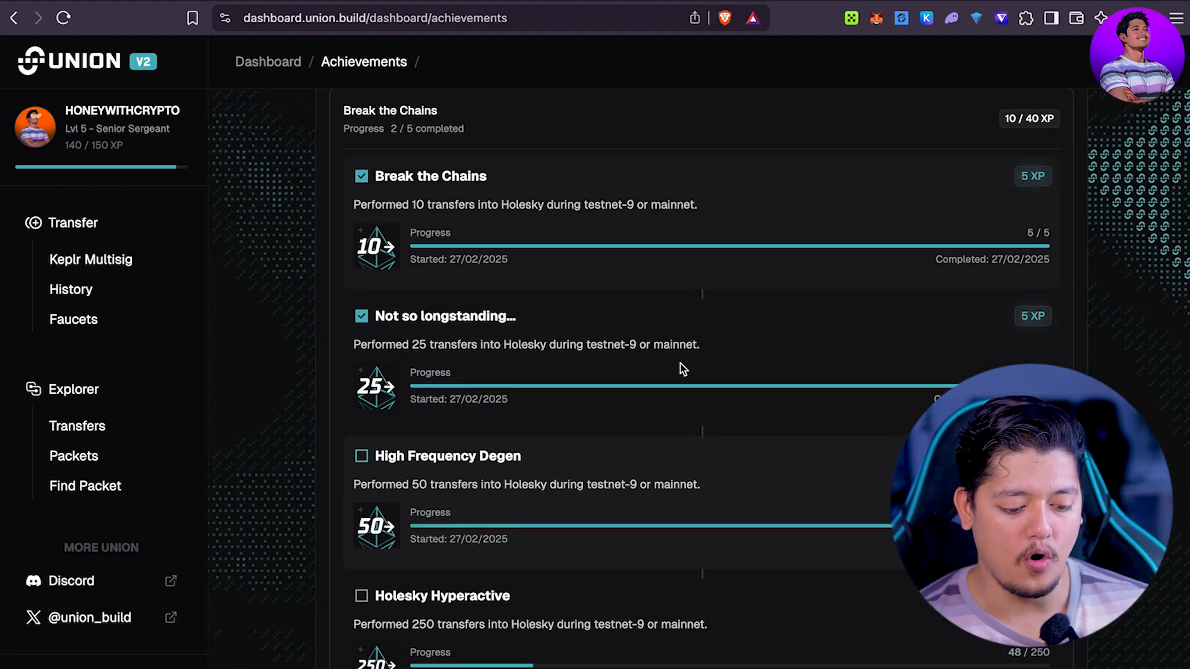
scroll(681, 369, down, 5)
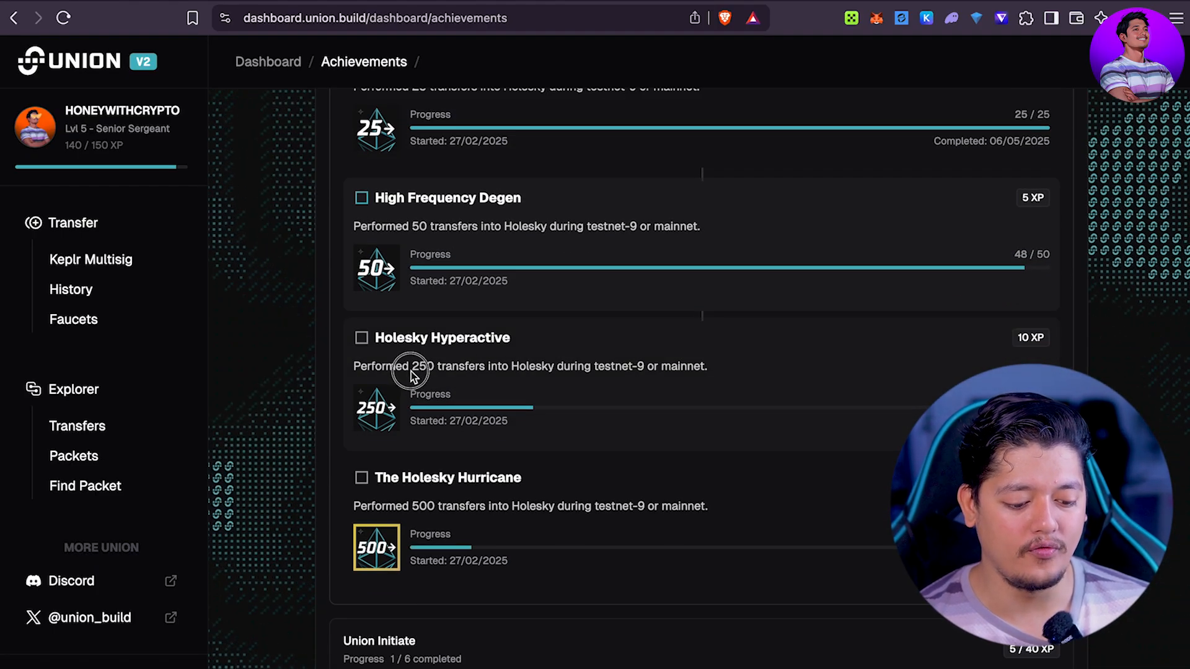
scroll(744, 452, down, 2)
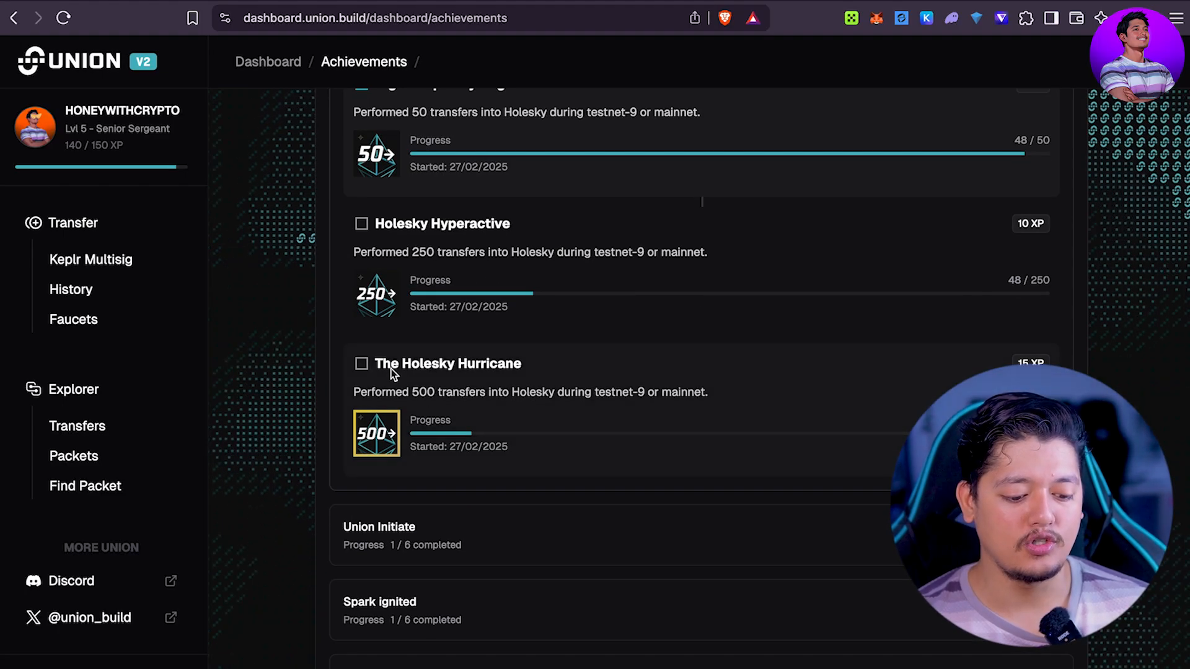
click(626, 393)
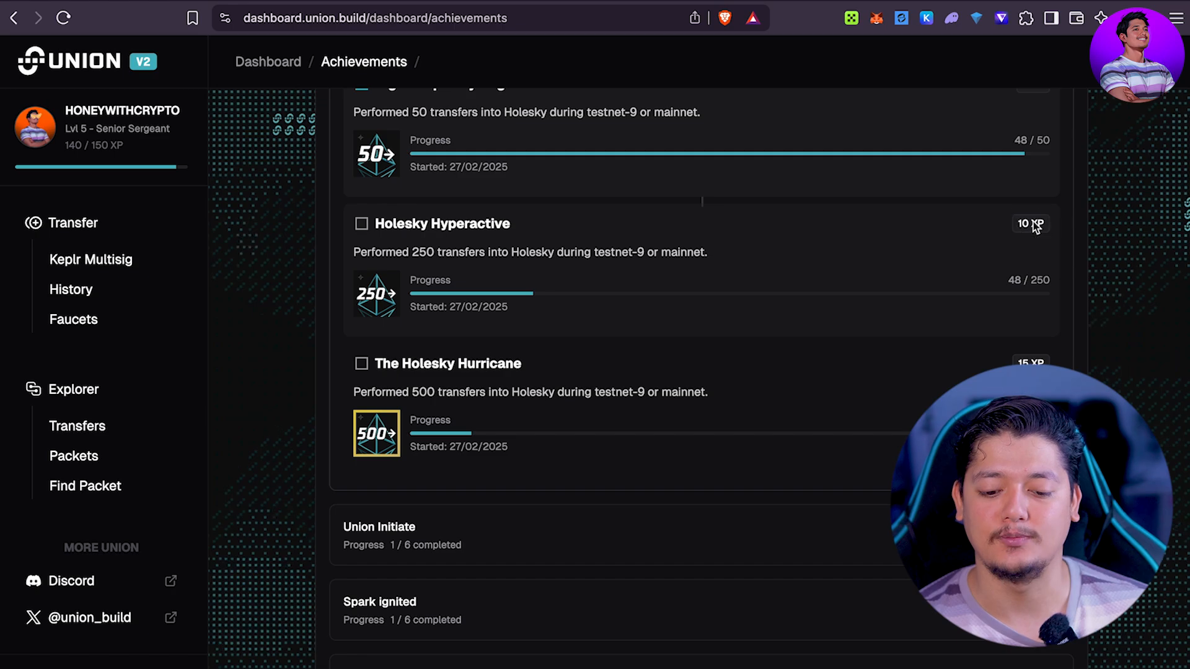
scroll(1033, 226, down, 5)
Step: Expand Union Initiate to review its Union Testnet transfer milestones through Grand Union Master
click(399, 252)
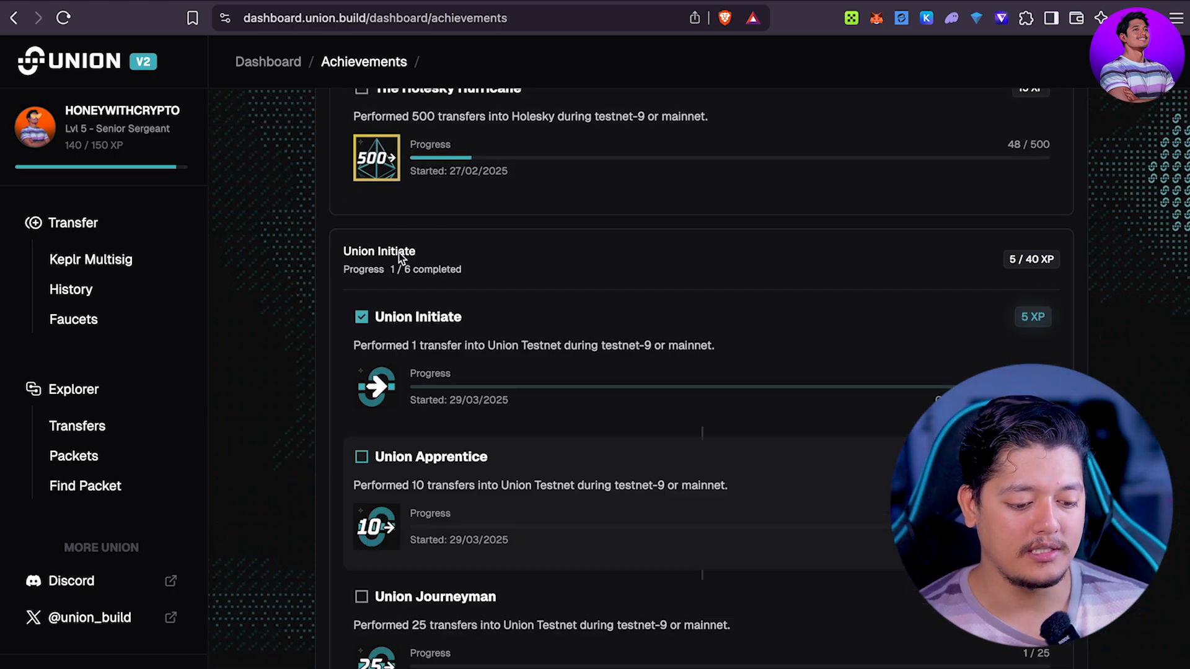
scroll(497, 344, down, 3)
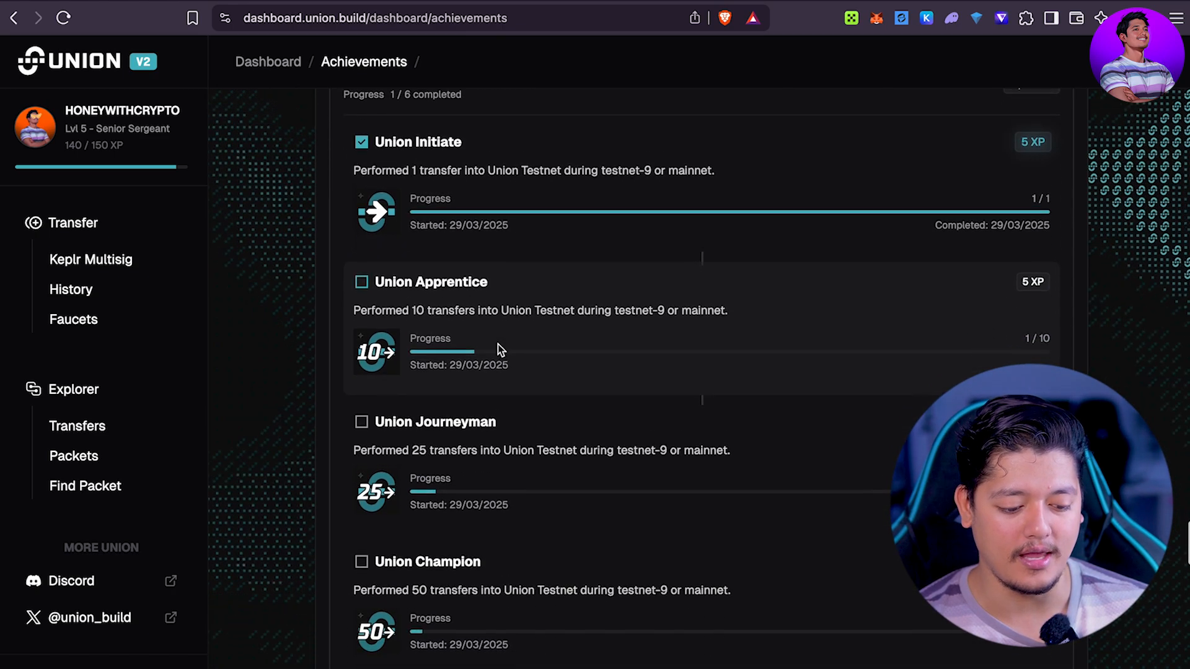
scroll(497, 344, up, 1)
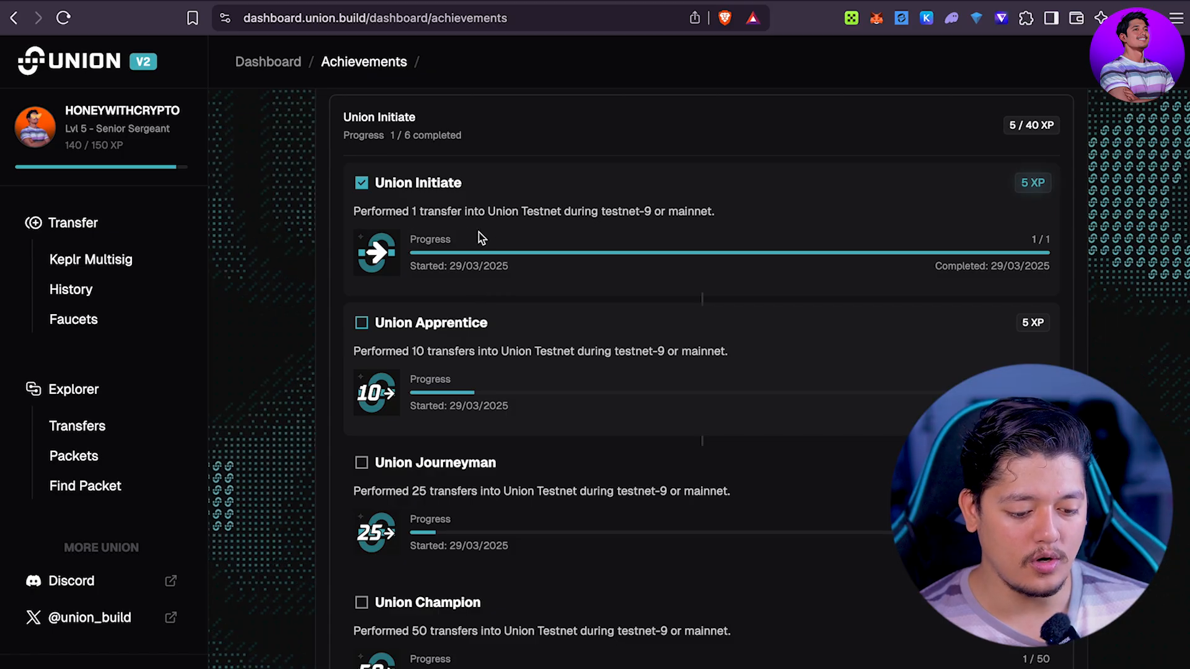
scroll(651, 303, down, 2)
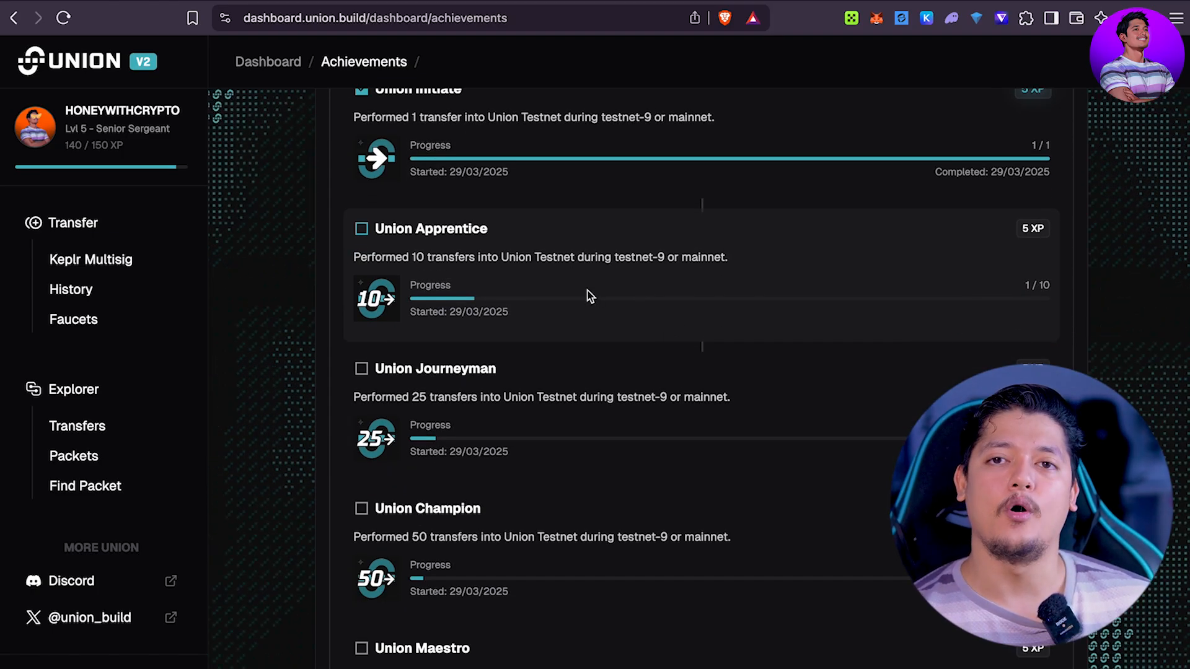
scroll(690, 178, down, 2)
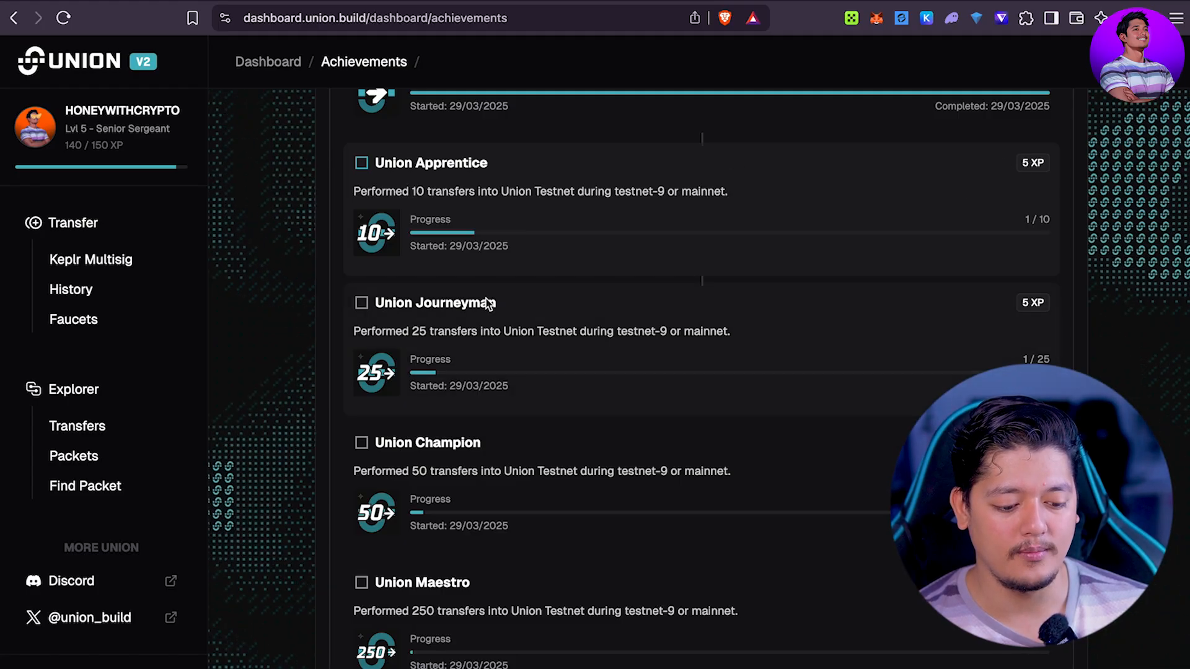
scroll(545, 441, down, 3)
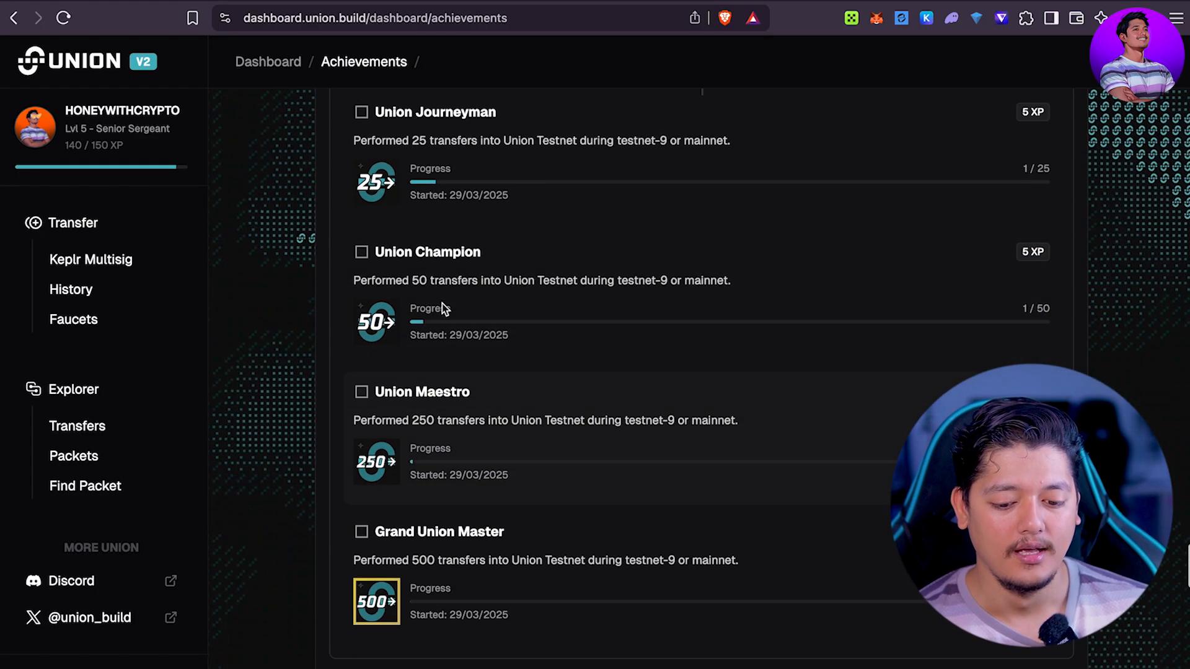
scroll(576, 305, down, 6)
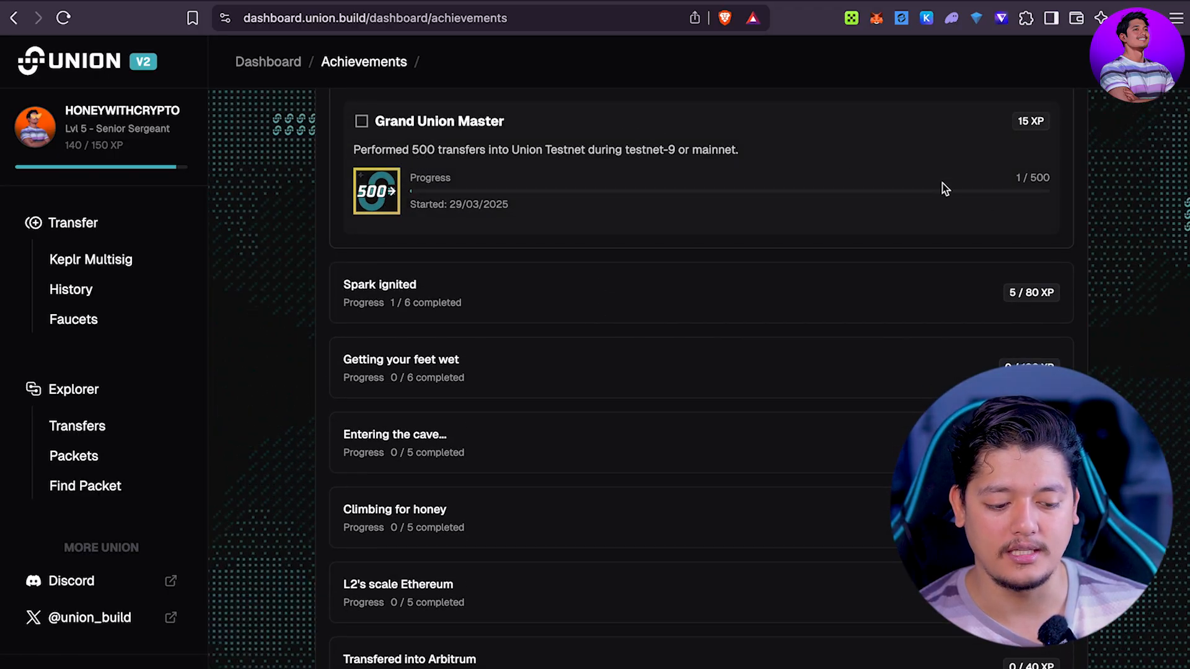
Step: Dismiss the browser's page menu, then expand and collapse Transfered into Berachain
scroll(868, 161, up, 1)
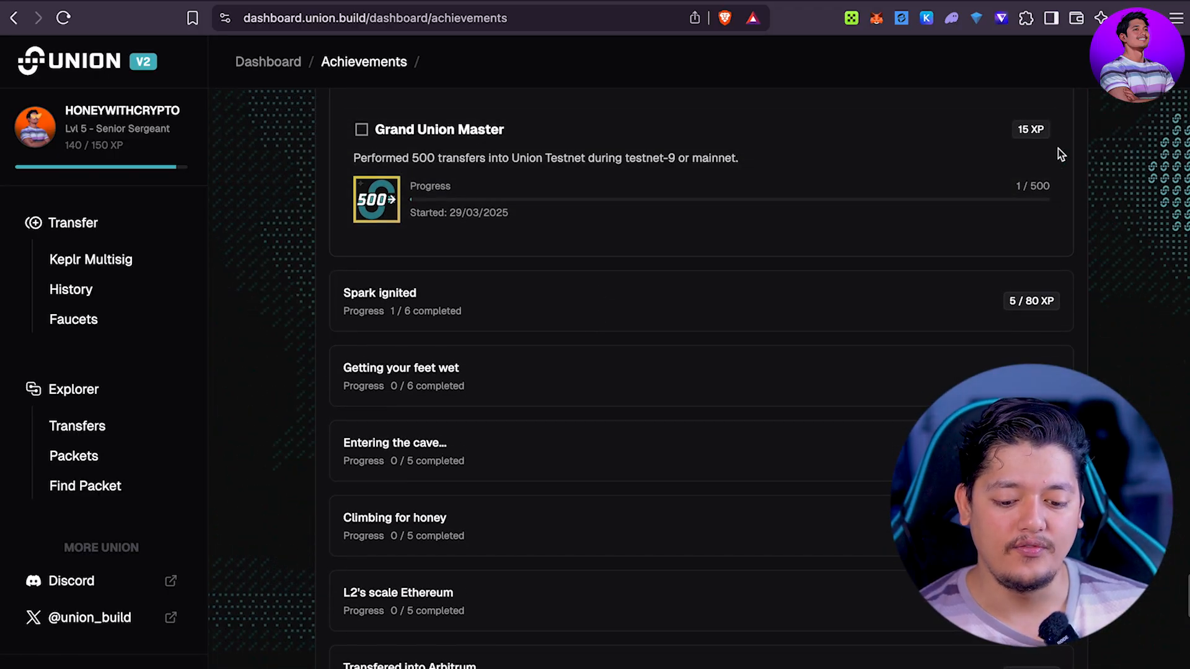
scroll(712, 433, down, 13)
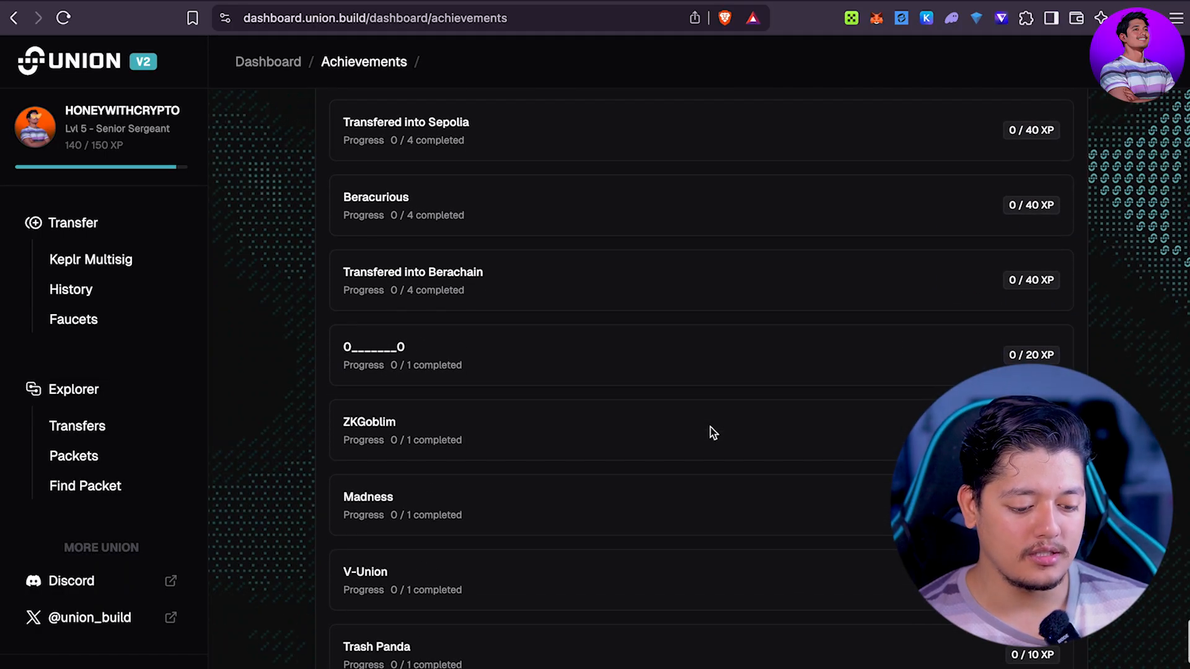
scroll(712, 433, up, 2)
right_click(710, 427)
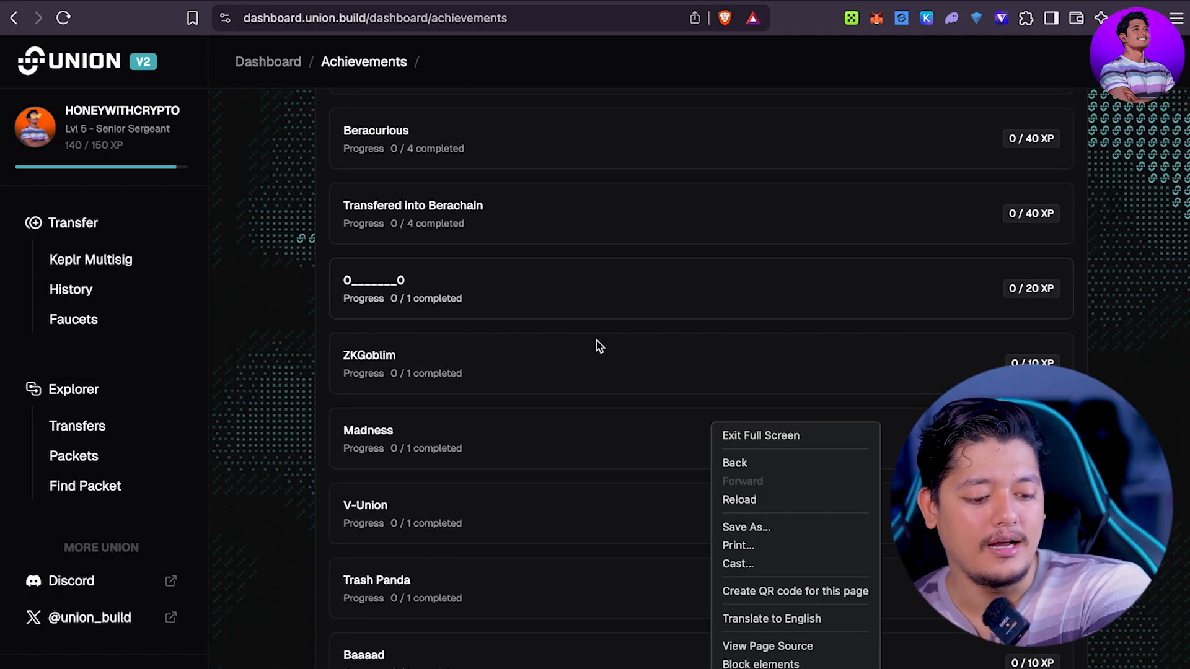
click(445, 205)
click(473, 213)
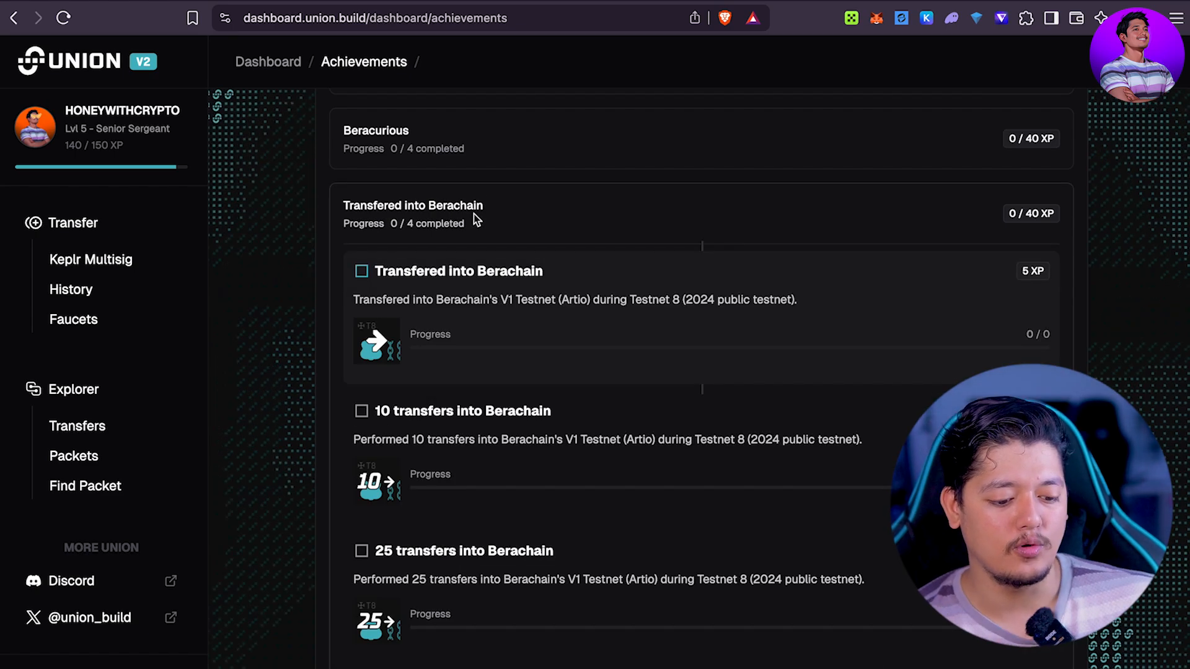
click(471, 214)
Step: Expand ZKGoblim to see its ZK Goblin Mode NFT requirement and Goblin role reward
scroll(523, 147, up, 8)
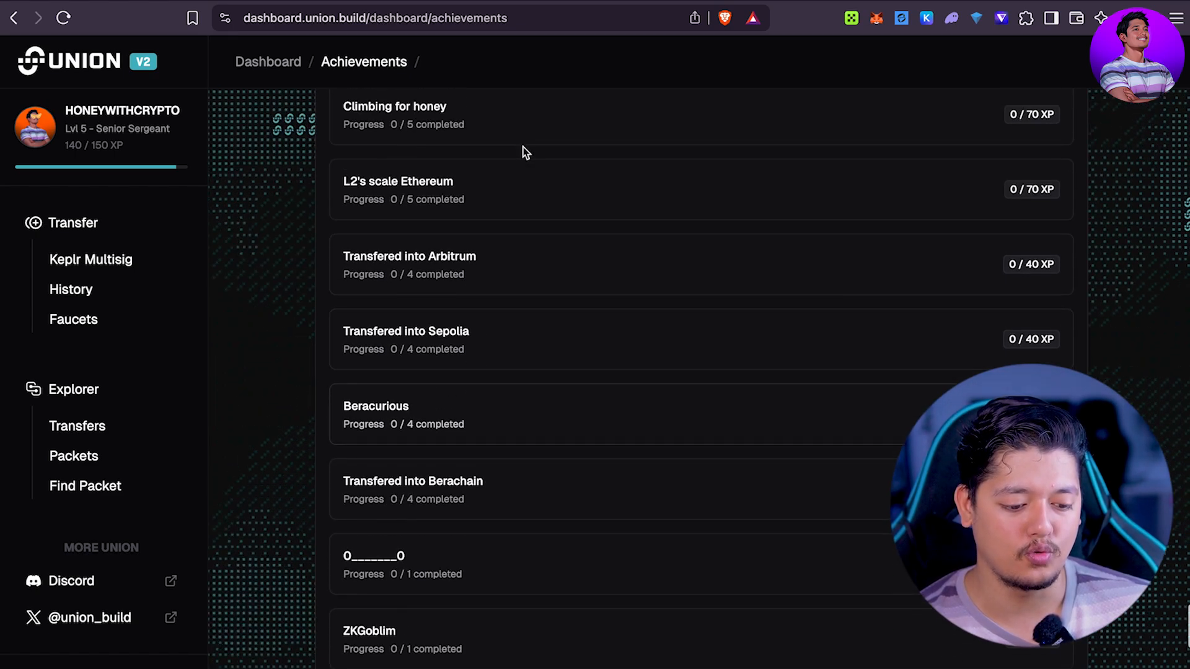
scroll(523, 153, up, 10)
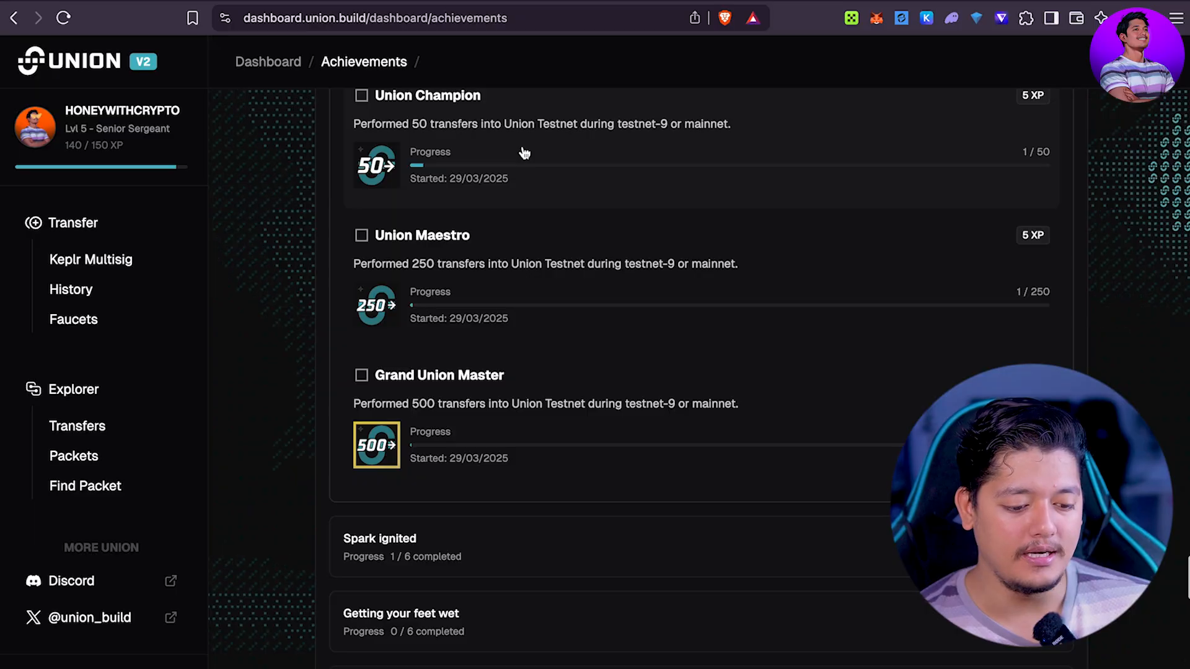
scroll(524, 153, down, 15)
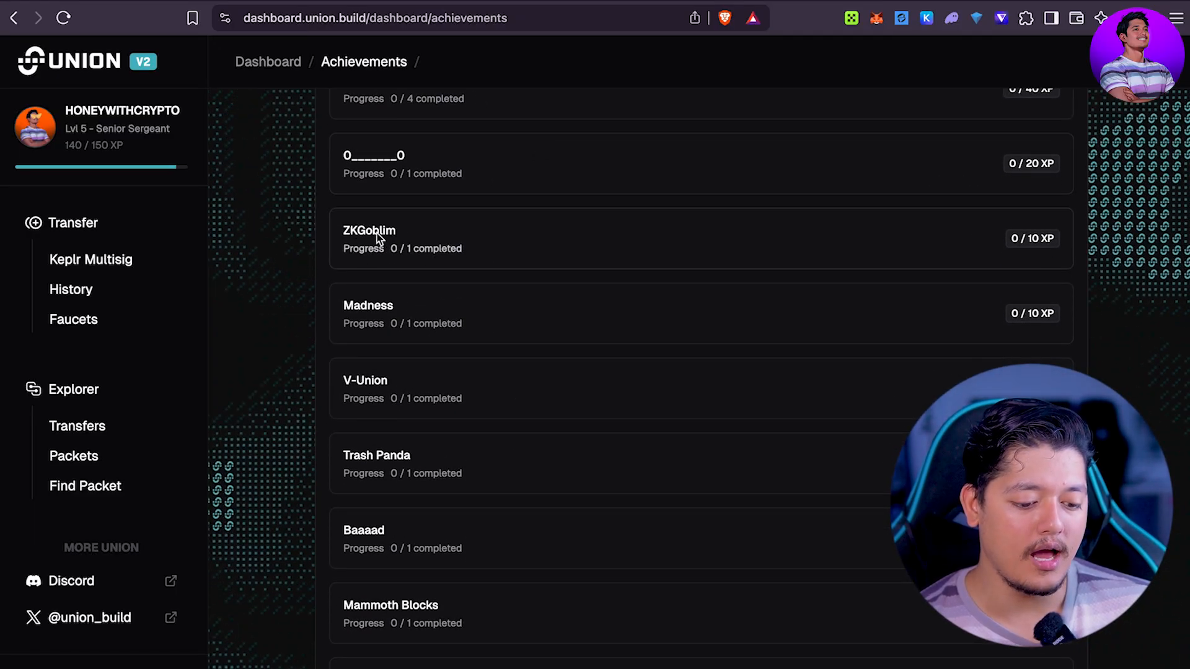
click(381, 239)
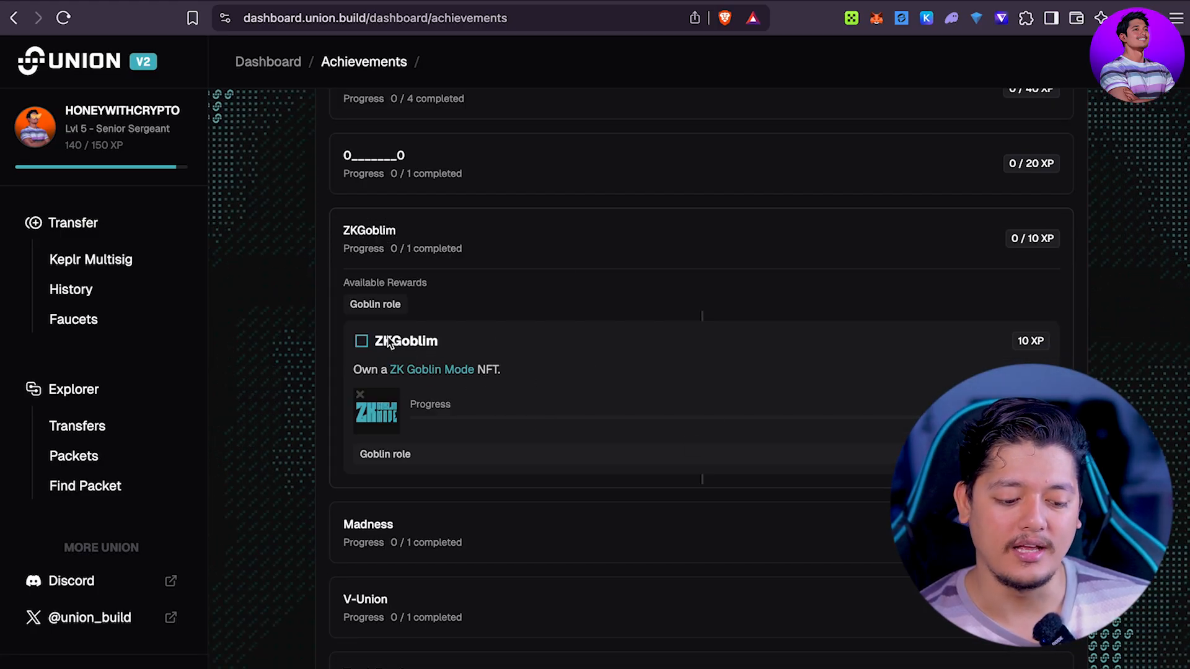
scroll(597, 394, down, 10)
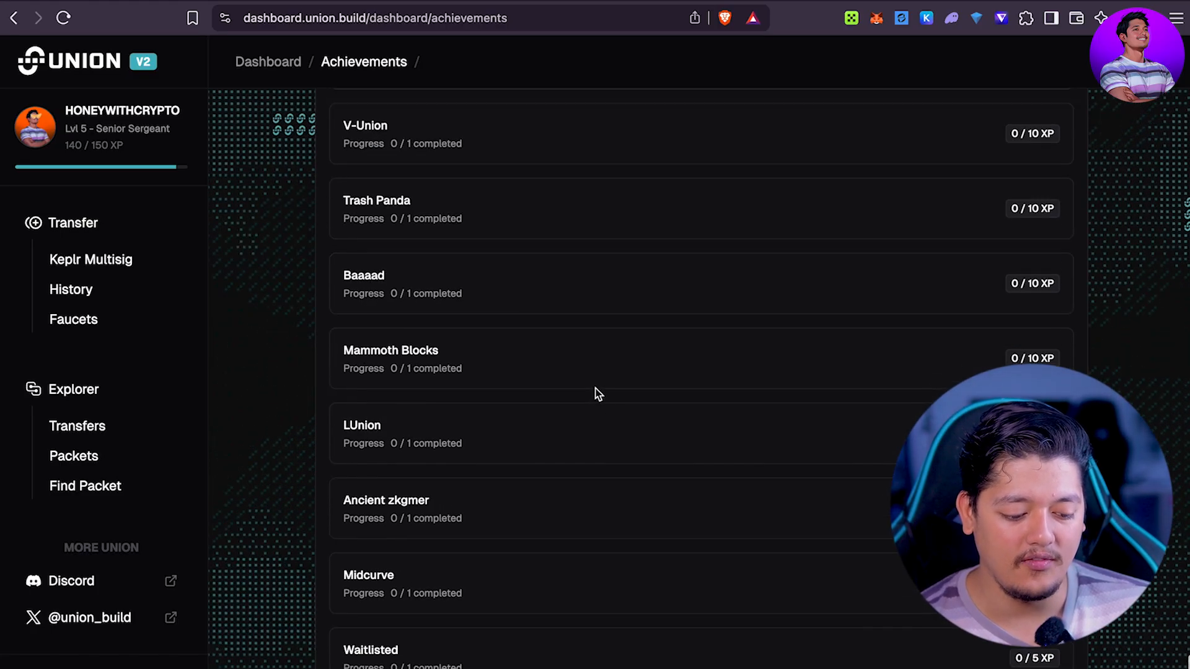
scroll(595, 394, down, 2)
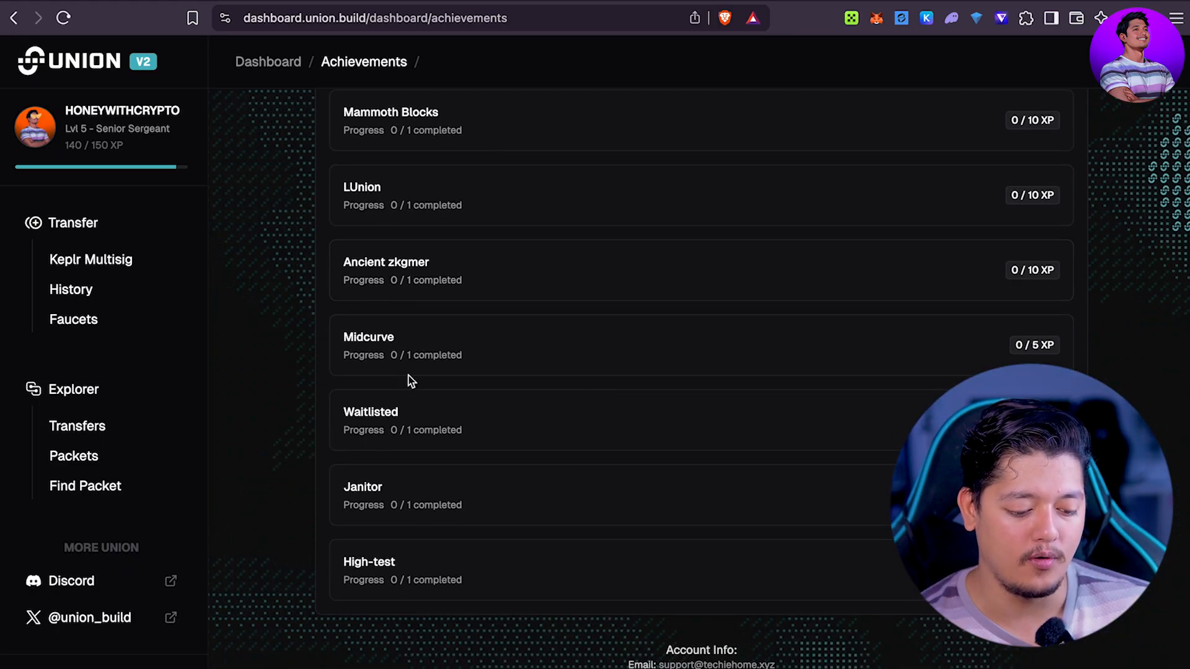
scroll(465, 366, up, 10)
Step: Open the ZK Goblin Mode collection on Stargaze and view token #10
click(423, 551)
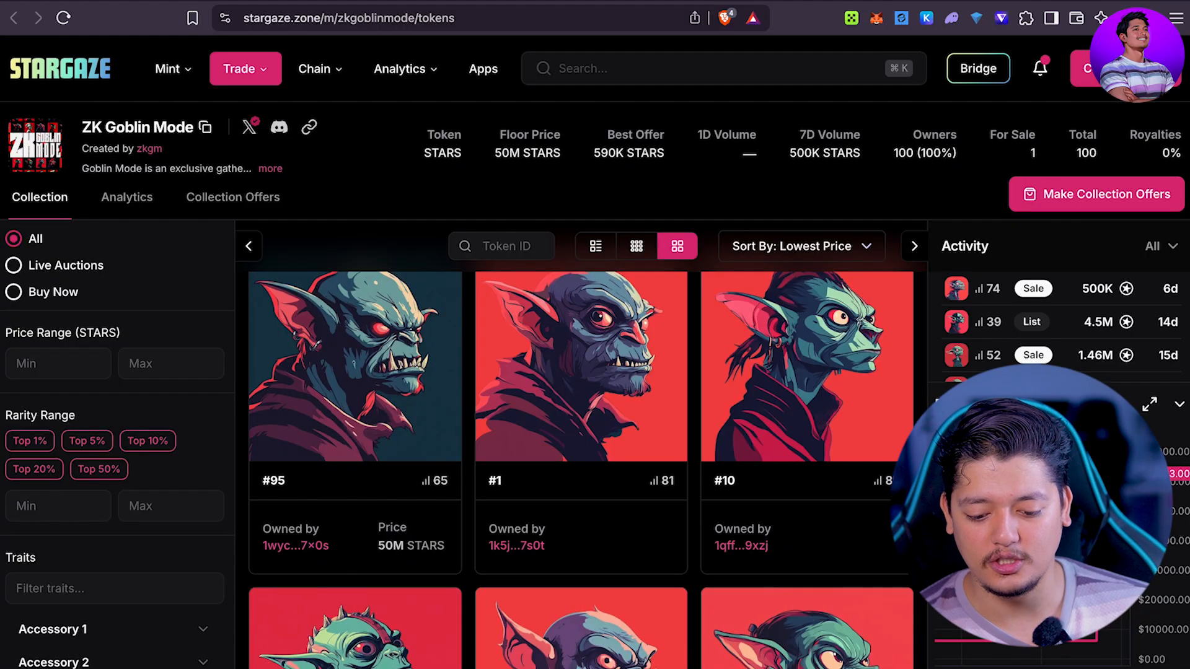
click(797, 373)
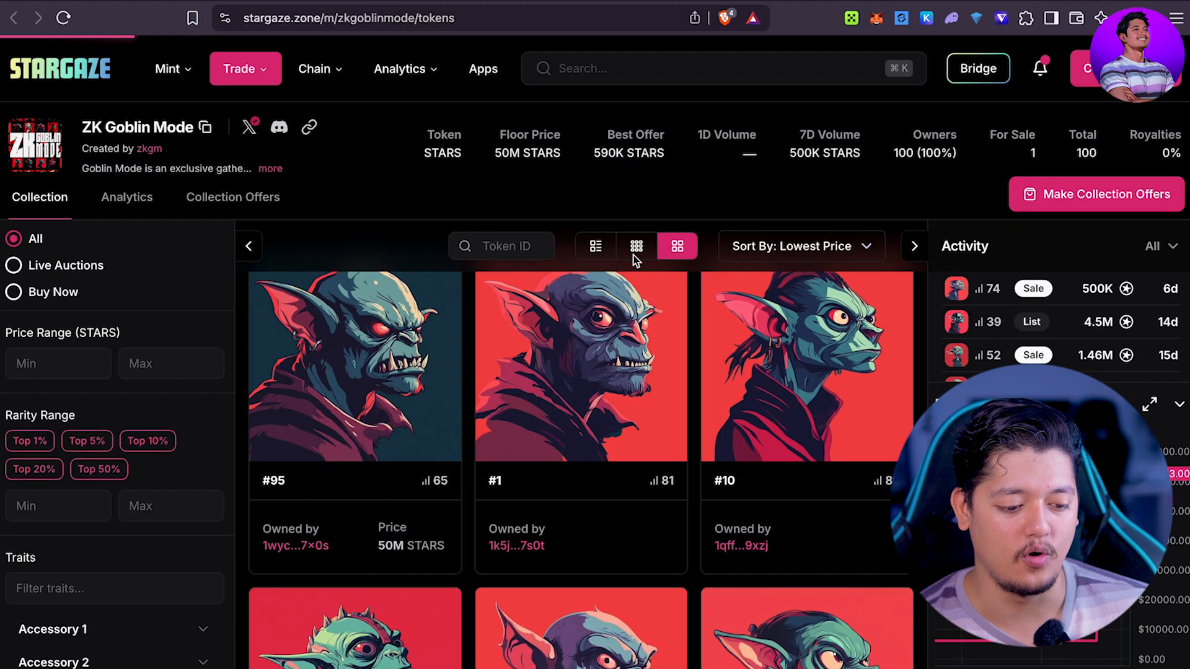
click(564, 2)
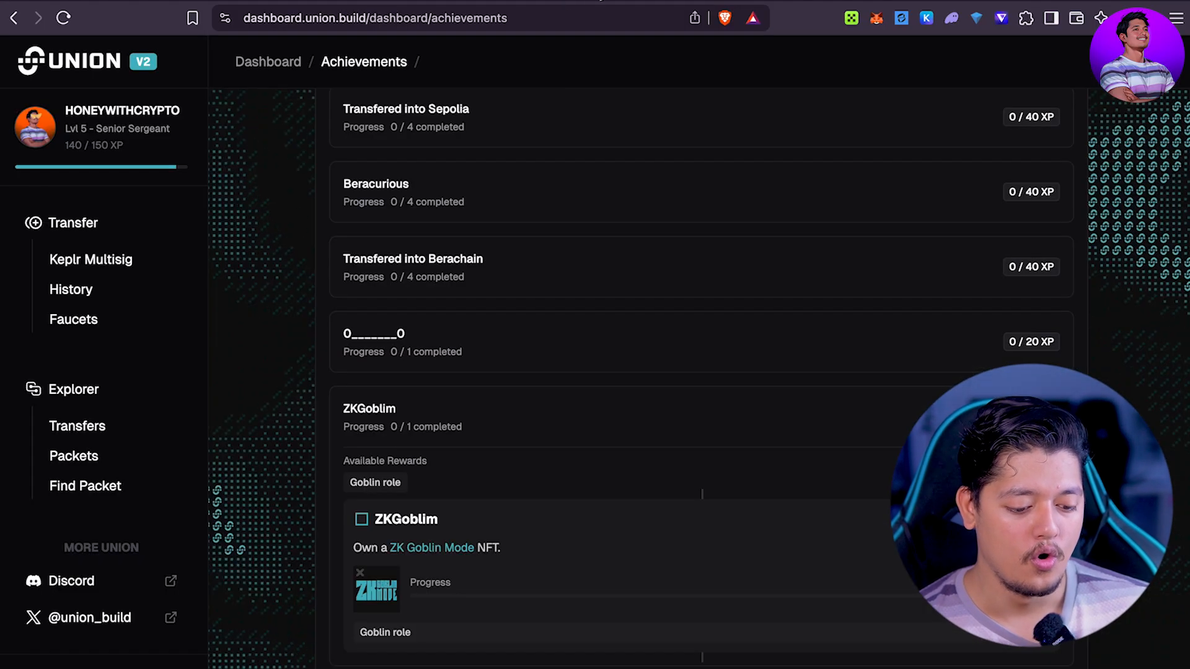
scroll(495, 335, down, 15)
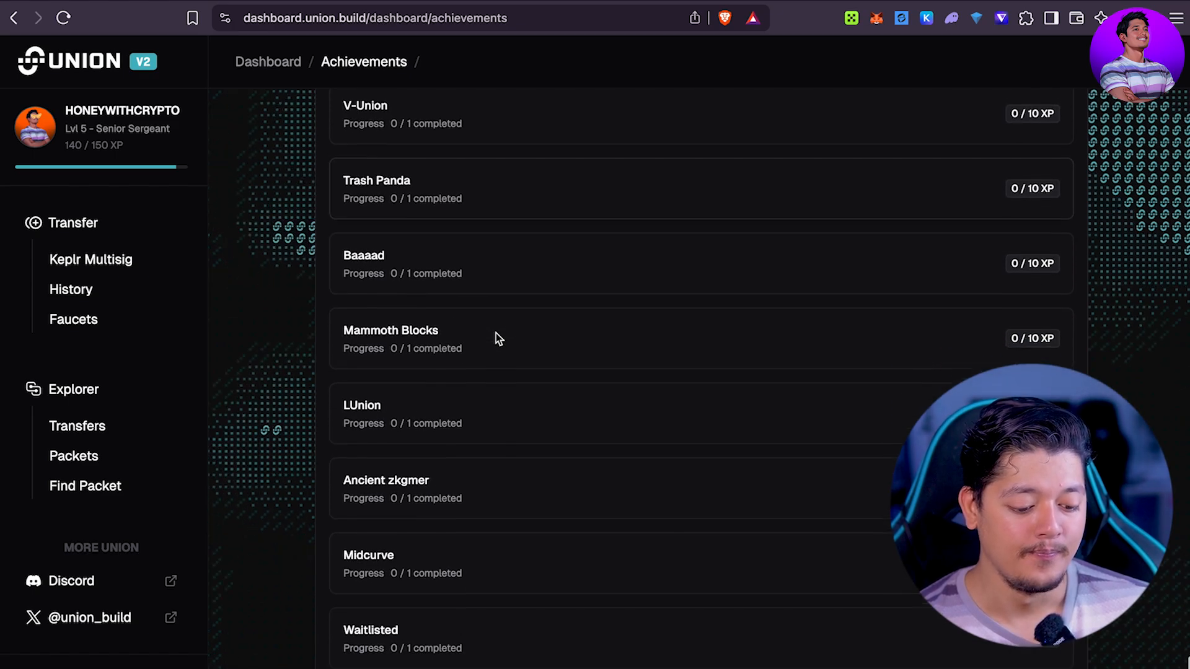
scroll(497, 338, up, 20)
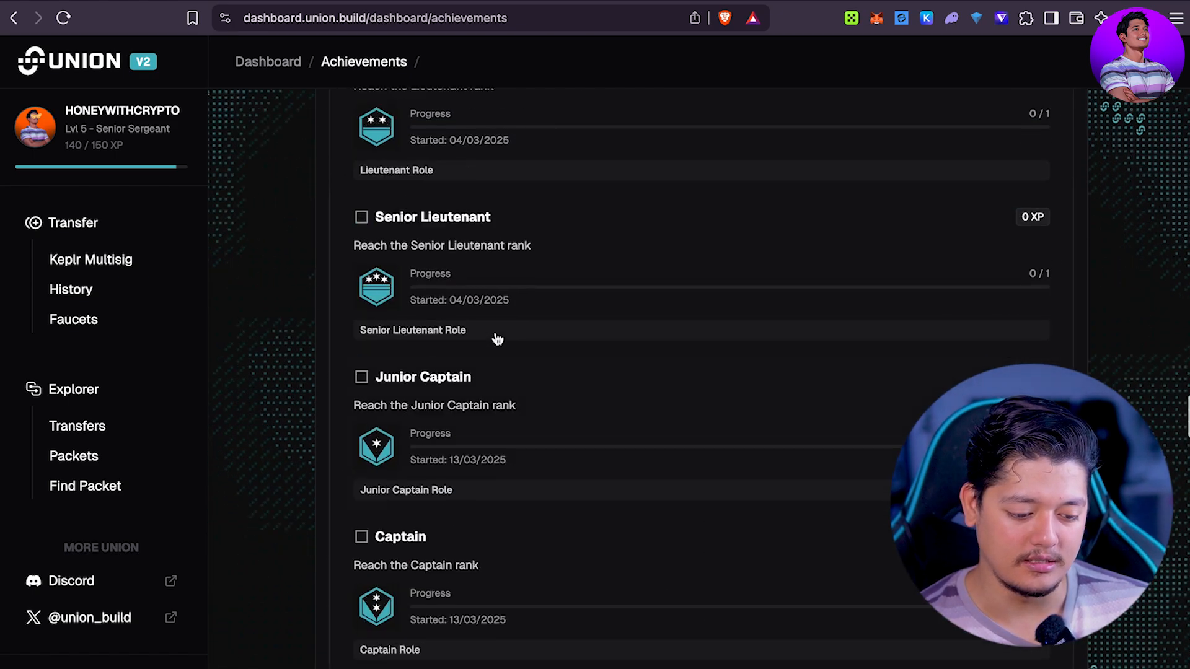
scroll(497, 338, up, 20)
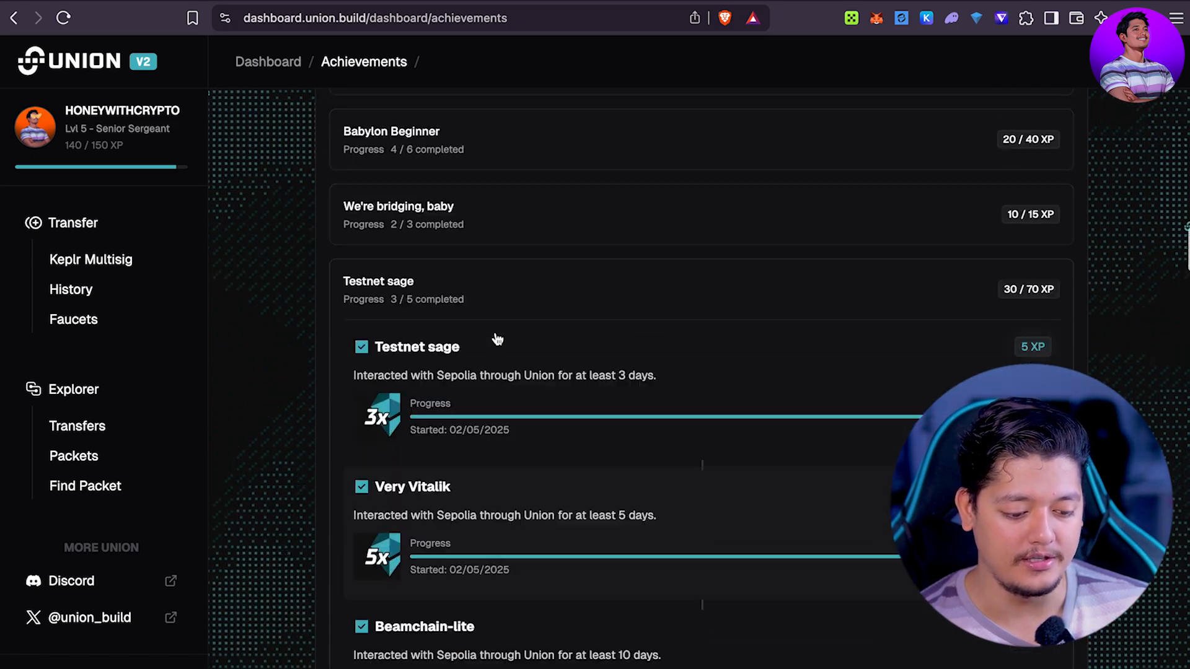
scroll(496, 337, down, 15)
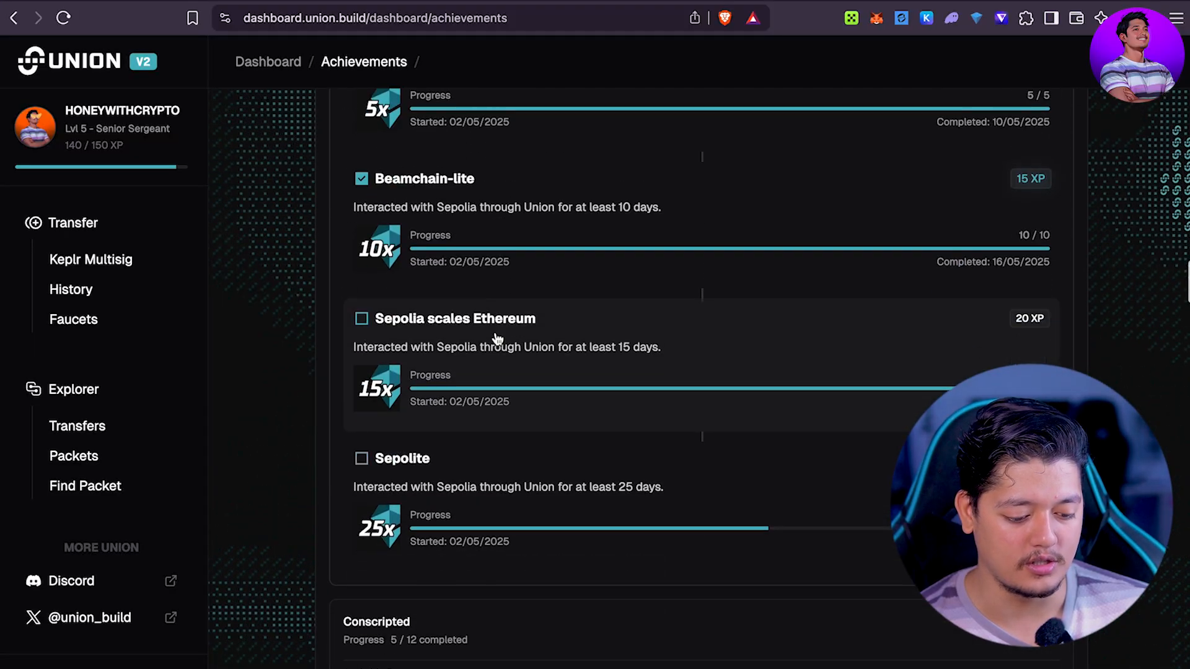
scroll(496, 333, down, 20)
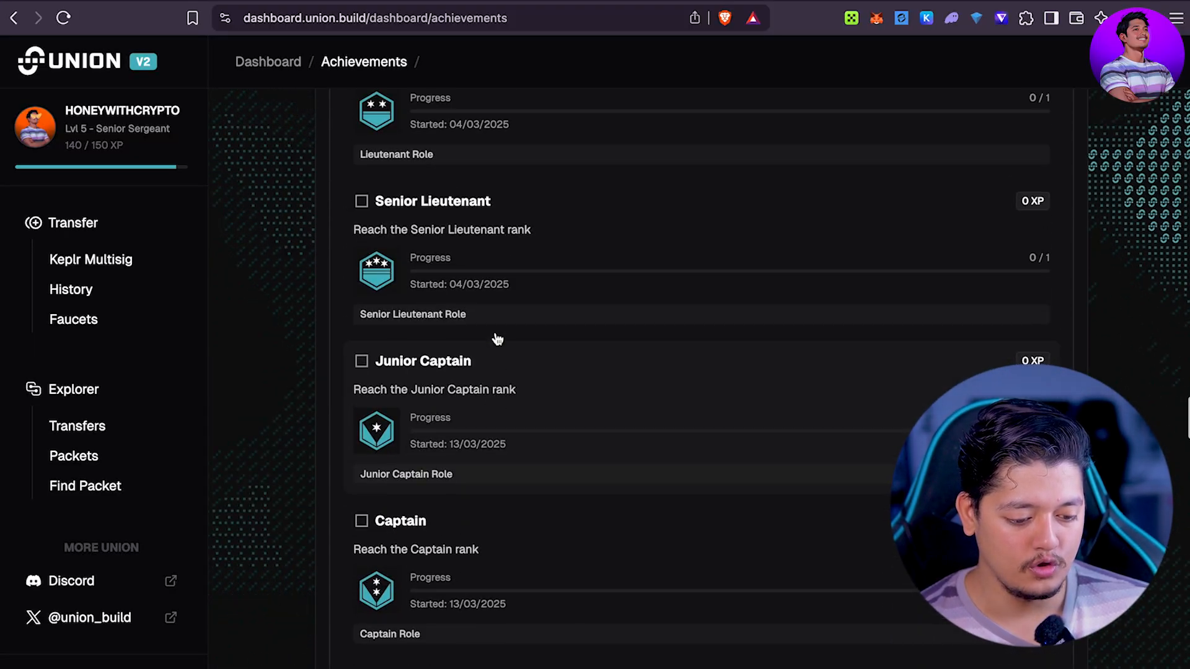
scroll(496, 333, down, 15)
scroll(497, 336, up, 2)
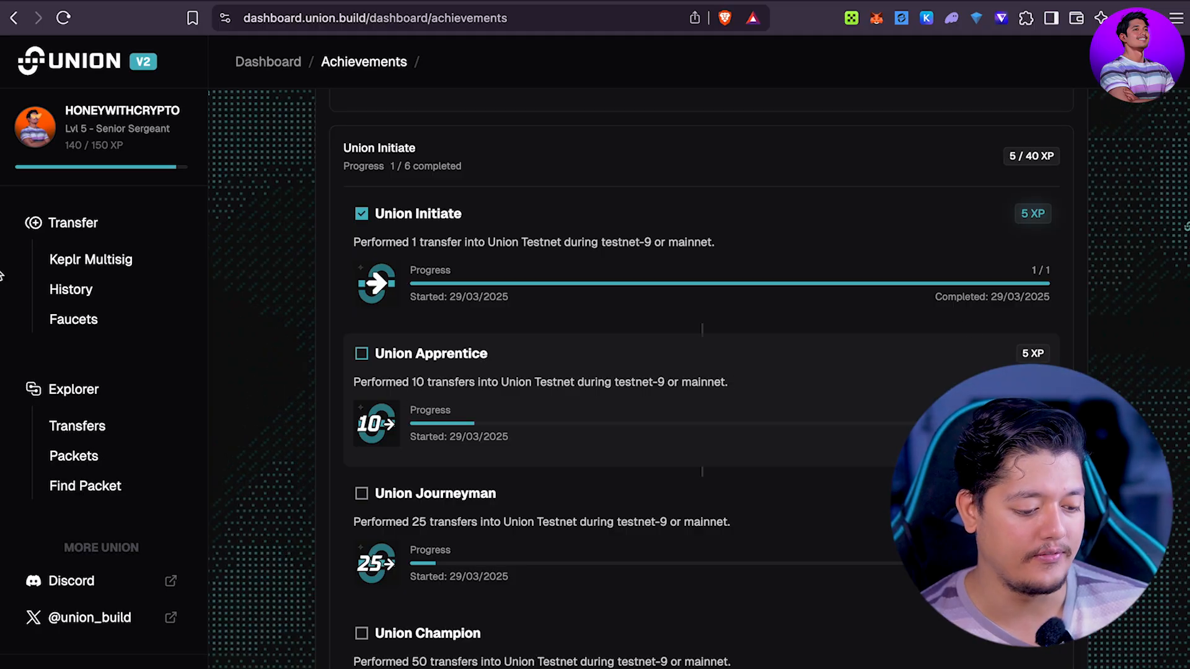
Step: Check the Keplr Multisig page and the explorer's recent transfers, then return to the transfer form
click(102, 260)
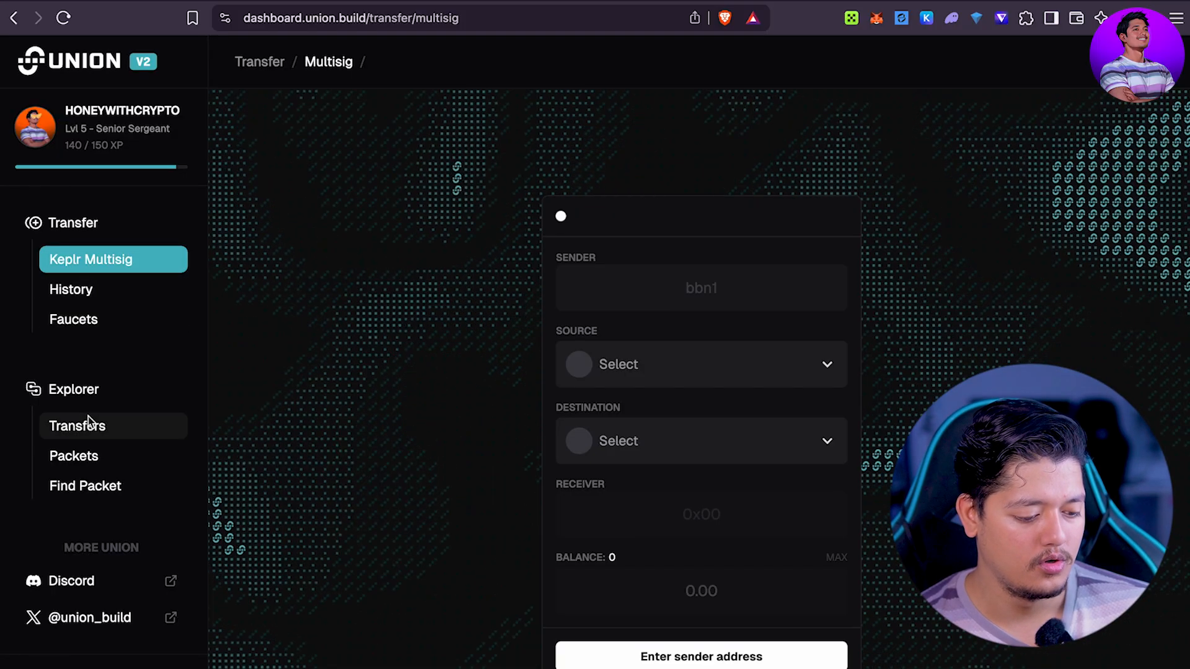
click(73, 425)
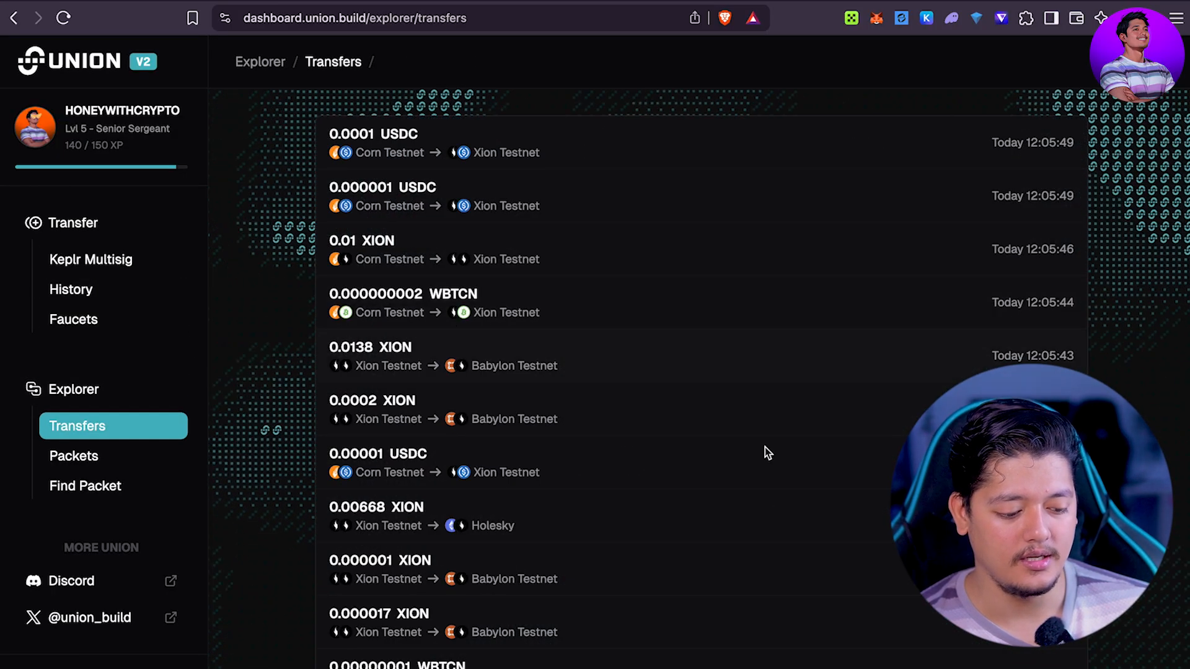
click(80, 222)
click(790, 283)
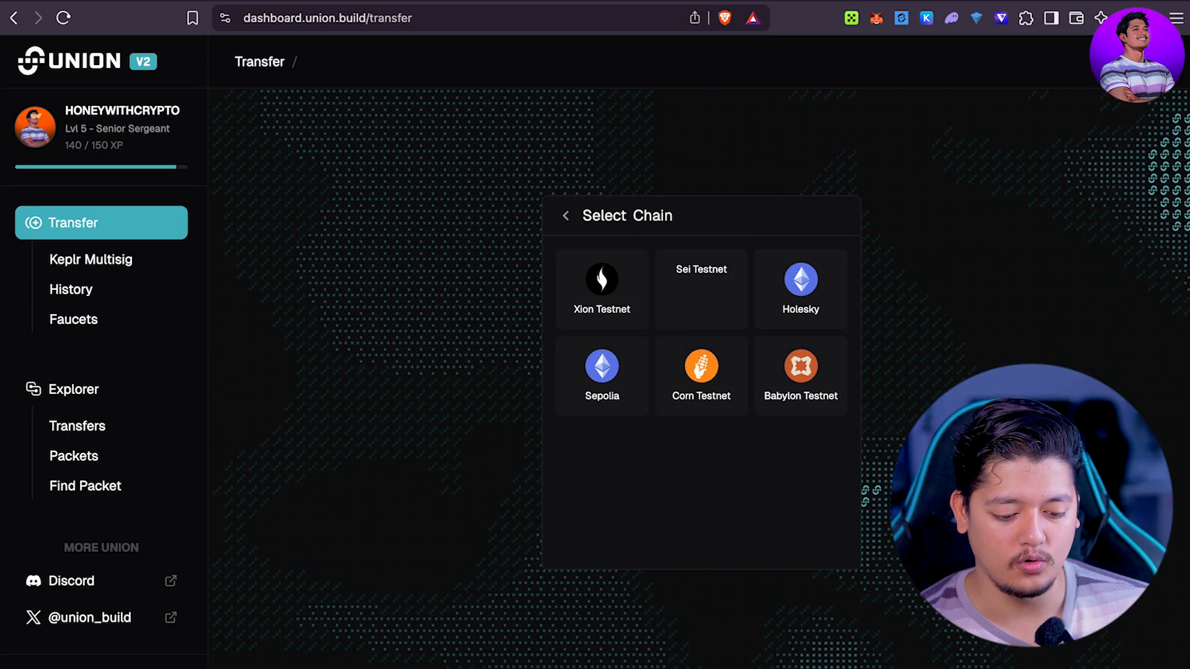
key(Escape)
Step: Connect the OKX wallet and the Keplr wallet for Babylon Genesis, approving both requests
click(726, 537)
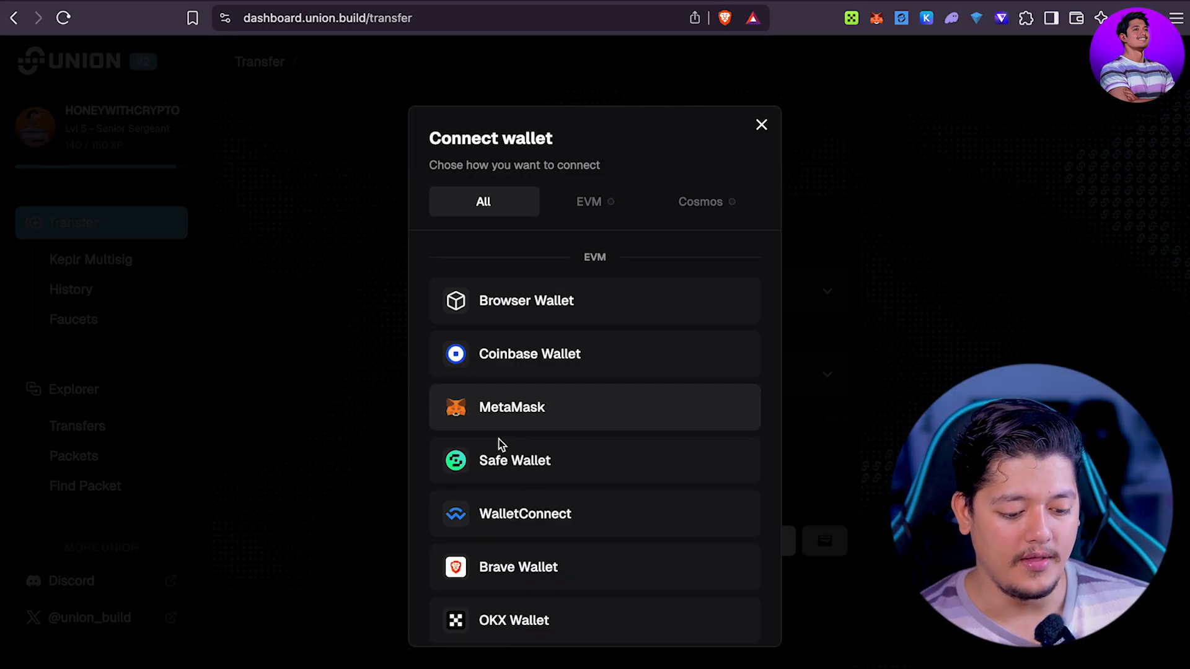
scroll(515, 486, down, 3)
click(531, 492)
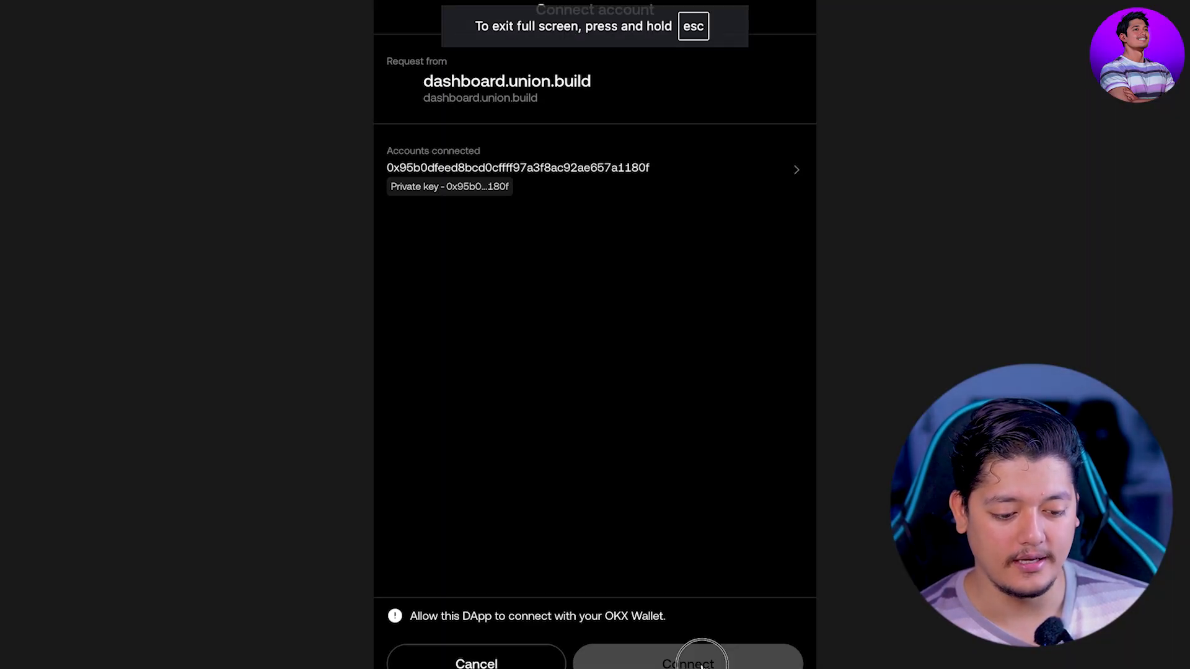
click(697, 657)
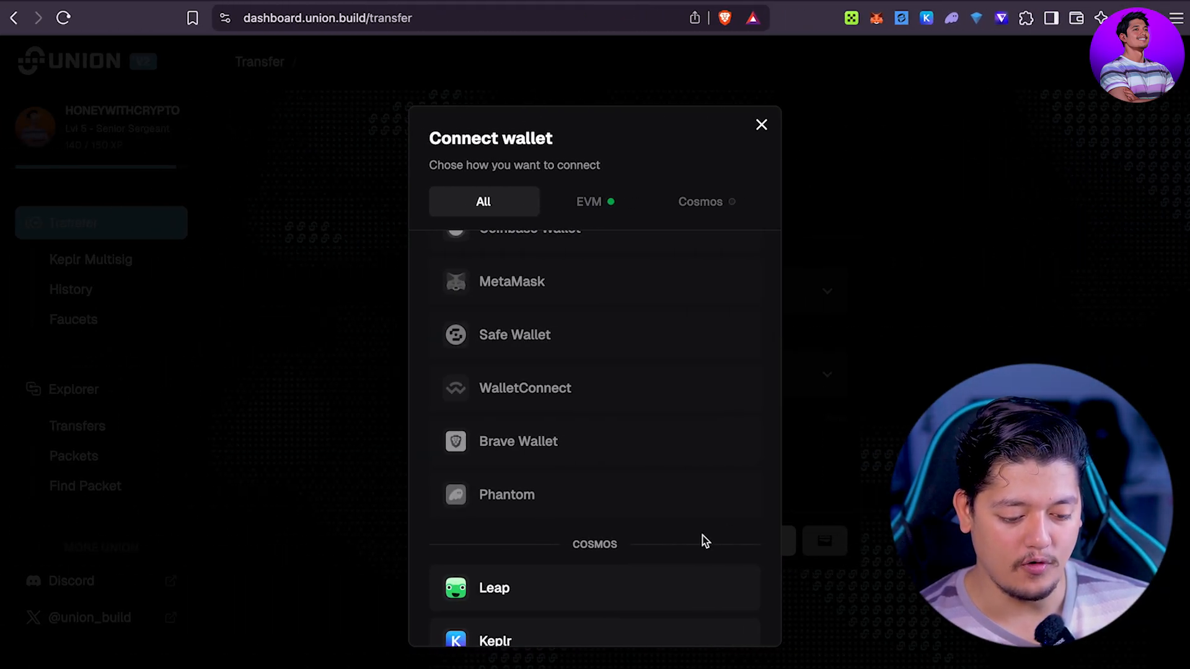
scroll(648, 460, down, 1)
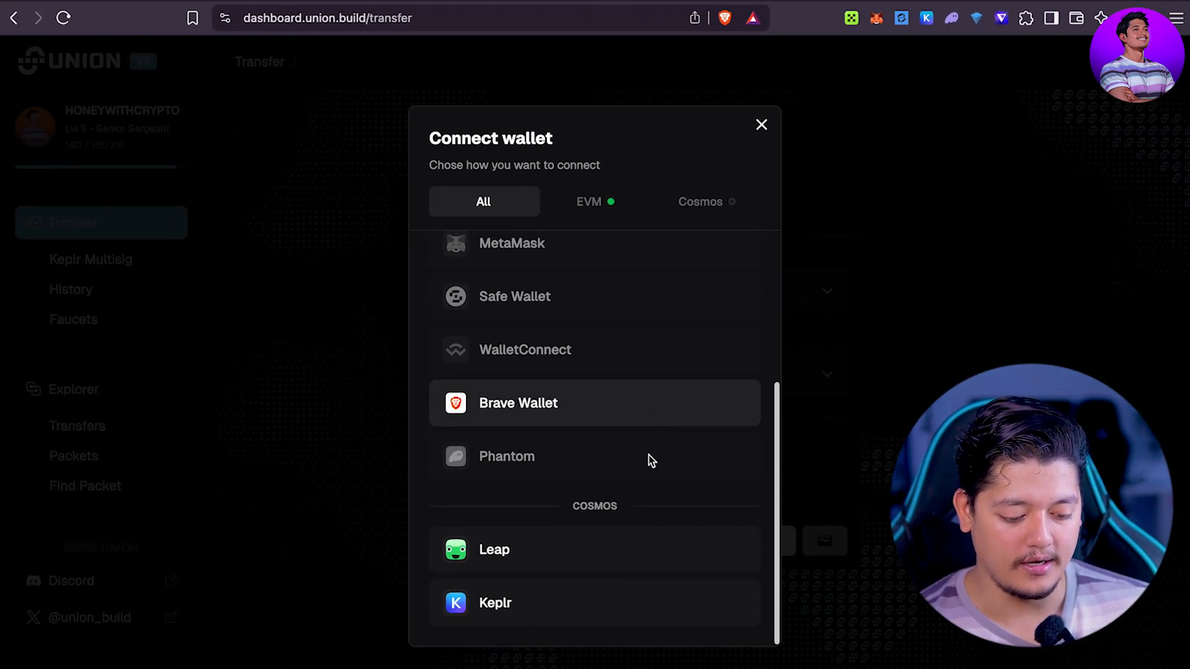
click(502, 602)
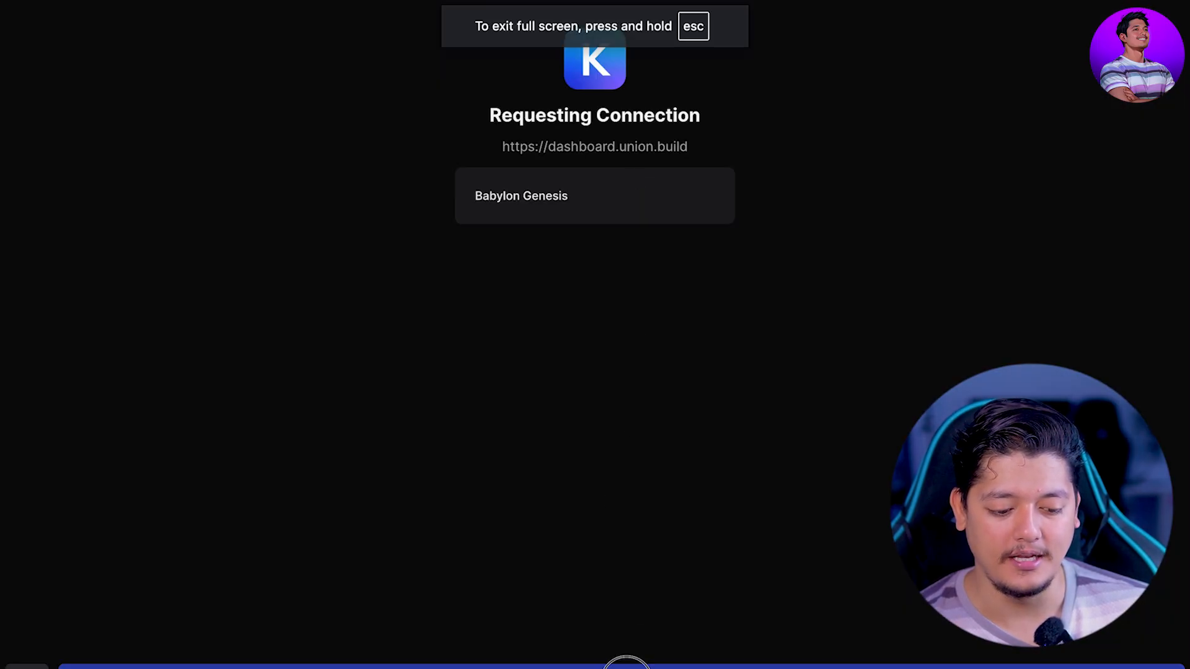
click(627, 668)
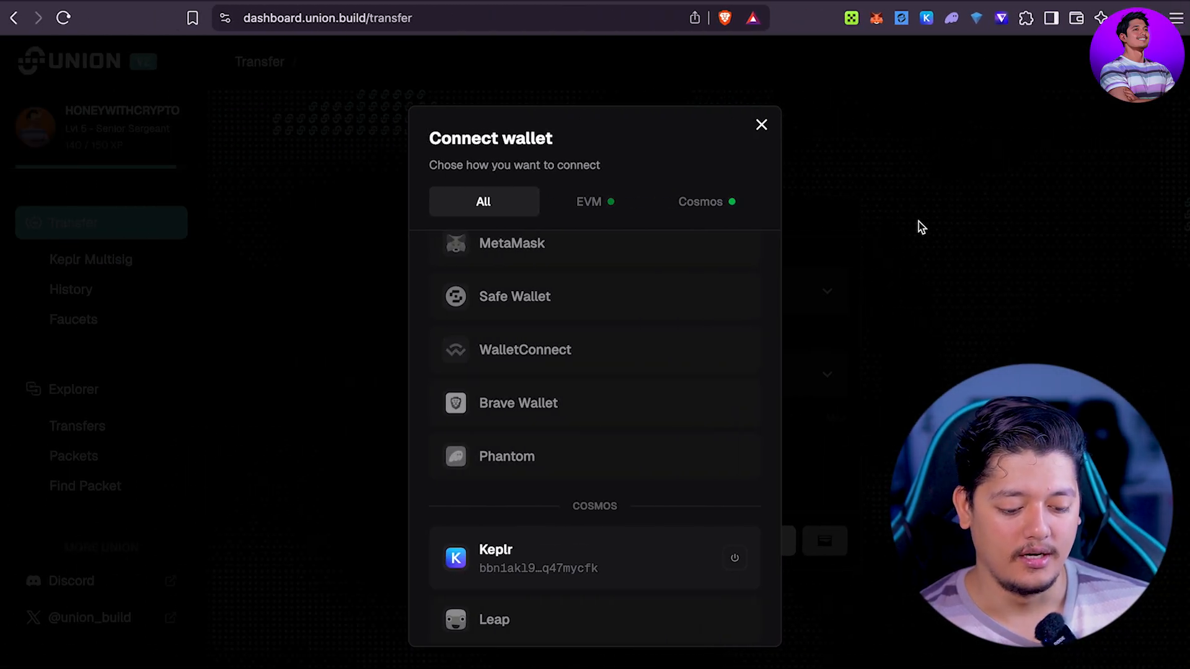
click(919, 222)
click(759, 287)
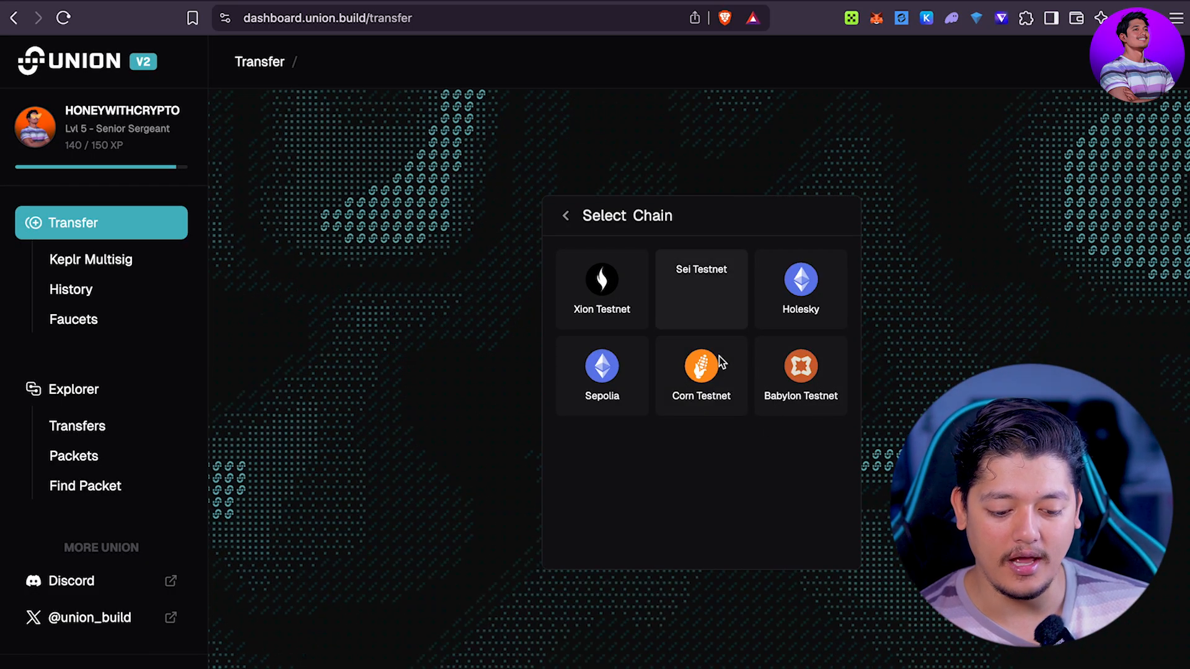
Step: Choose Sei Testnet as source, browse its assets, then return to the empty transfer form
click(698, 287)
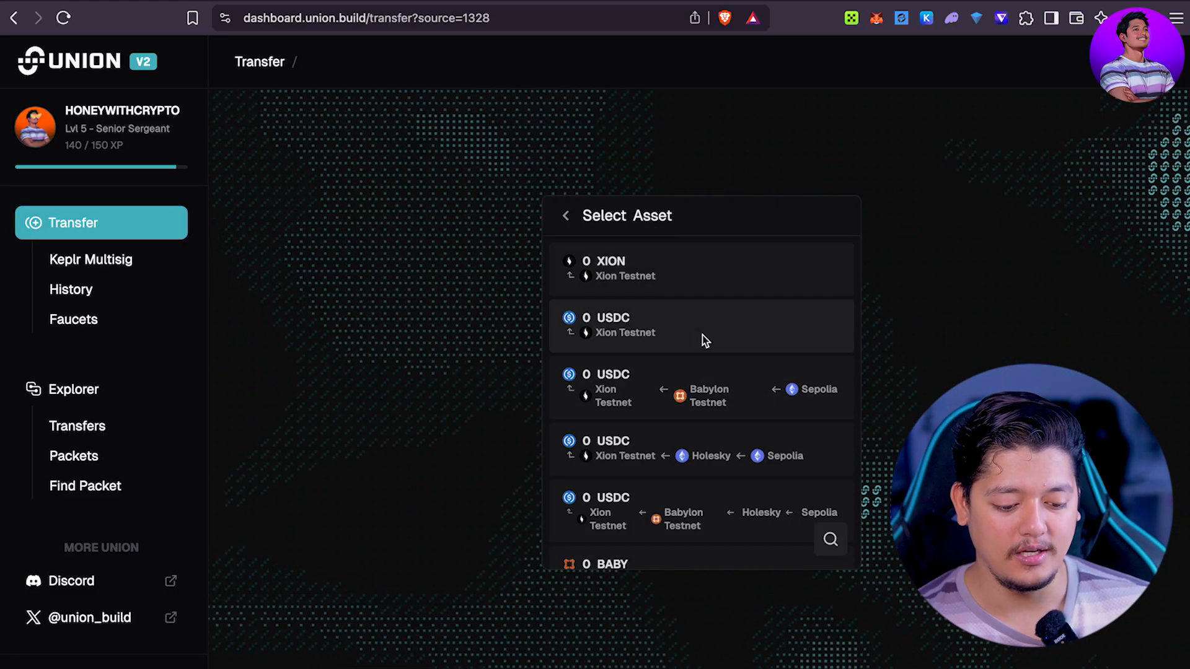
scroll(618, 408, down, 4)
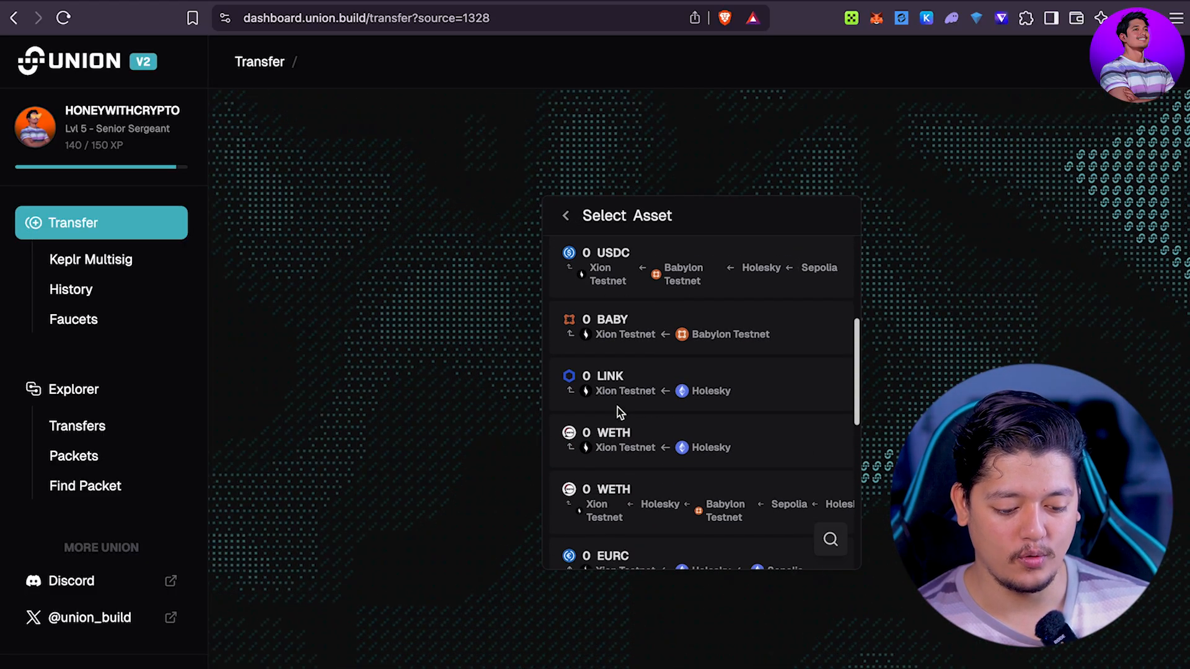
mouse_move(617, 407)
click(566, 215)
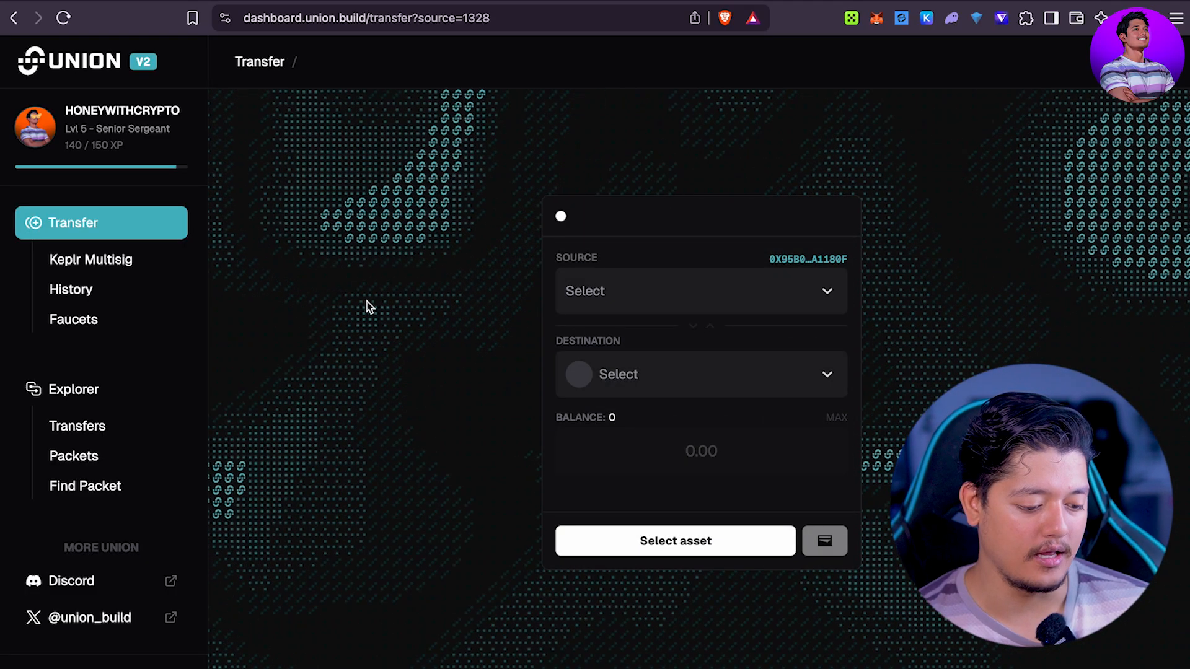
click(111, 322)
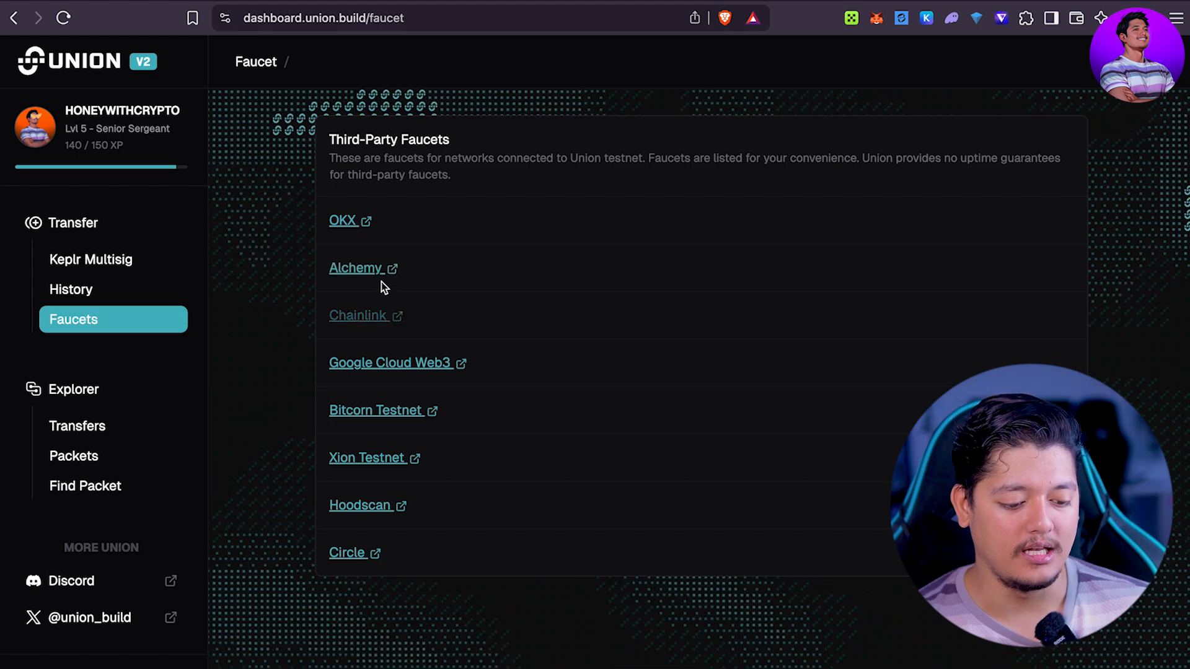
Step: Check Alchemy's faucet site, close it, and open the Xion Testnet faucet instead
click(372, 268)
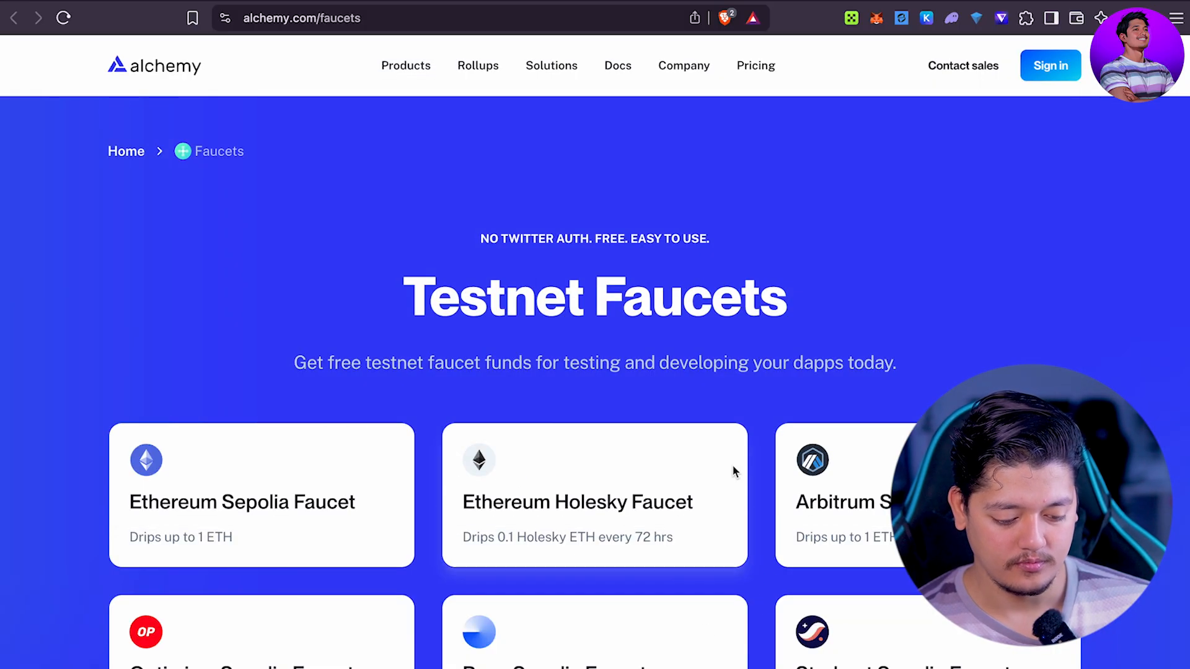
scroll(733, 471, down, 5)
key(super+w)
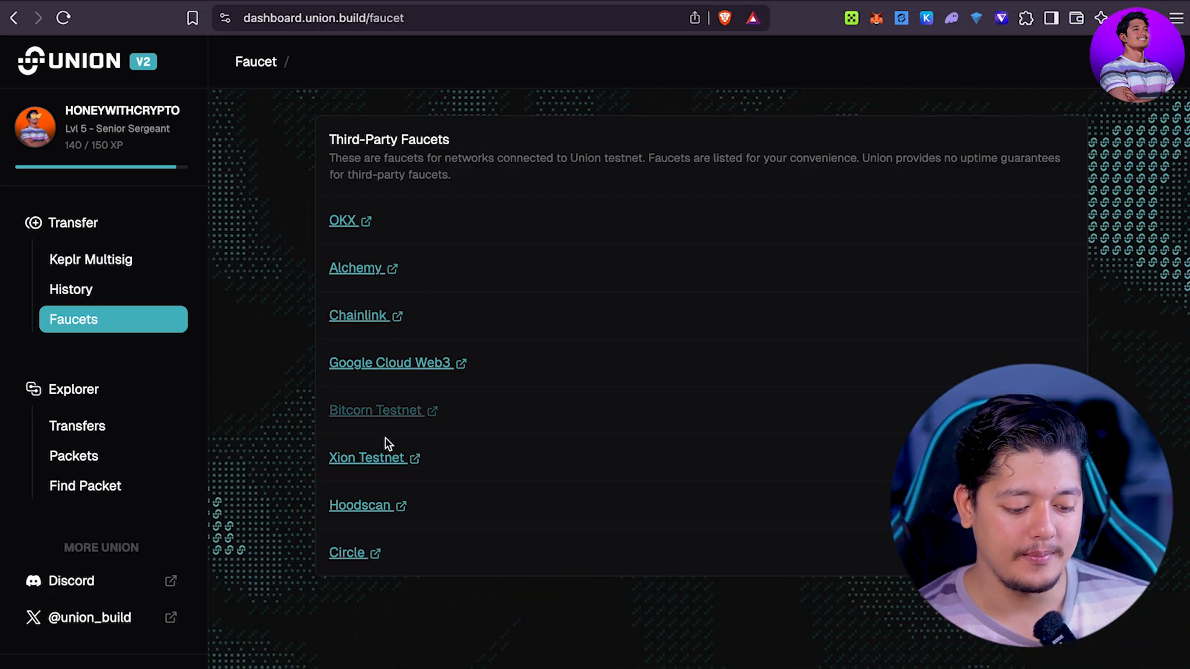
click(388, 459)
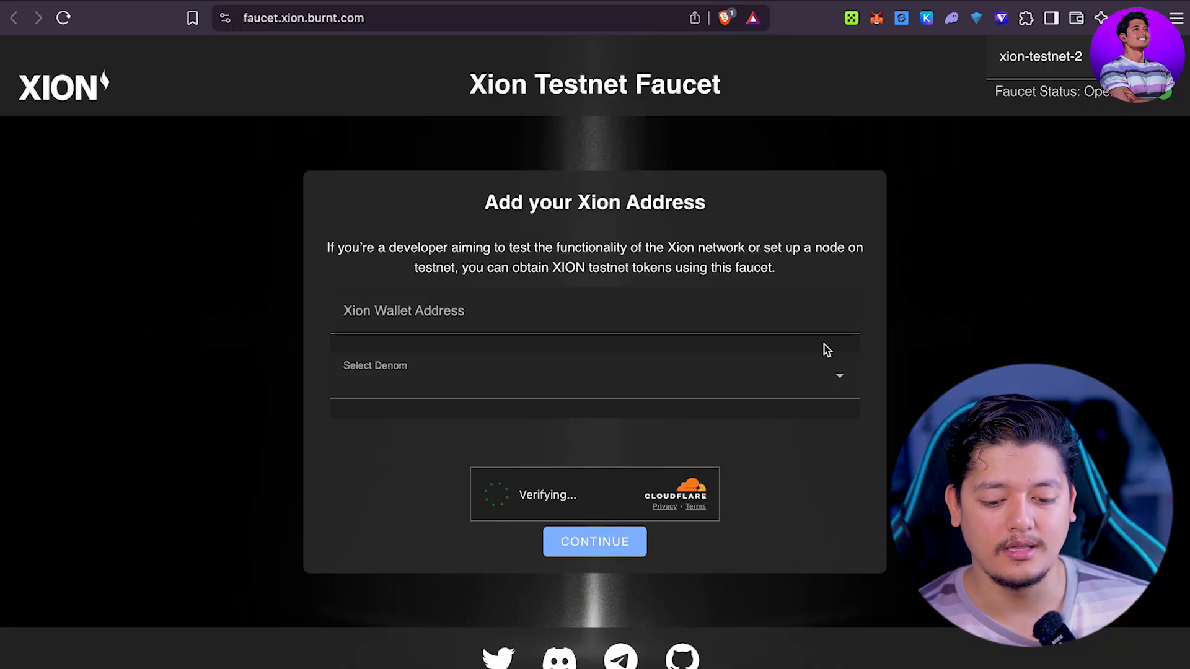
Step: Choose XION as the faucet denomination
click(715, 324)
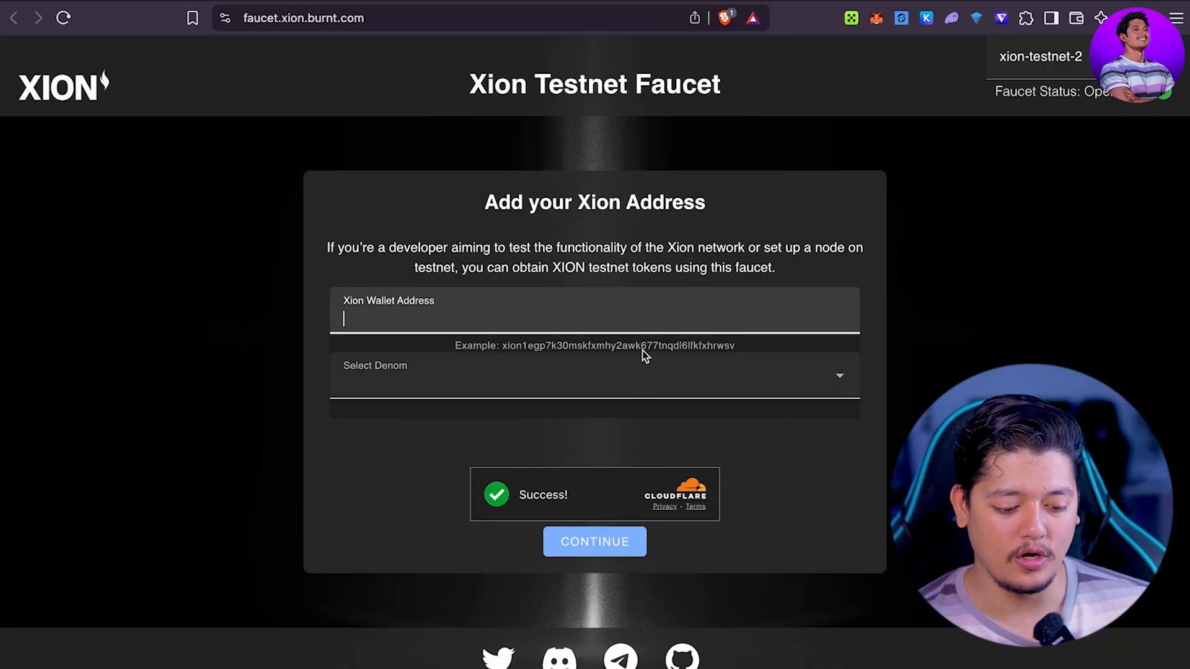
click(710, 395)
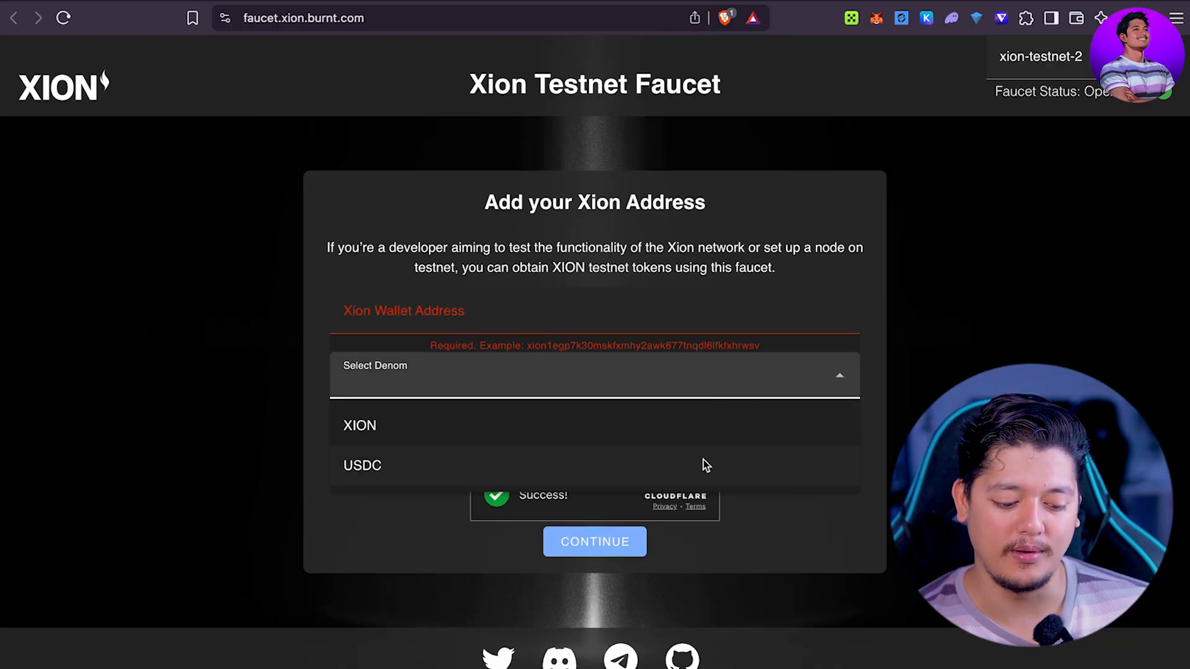
click(607, 429)
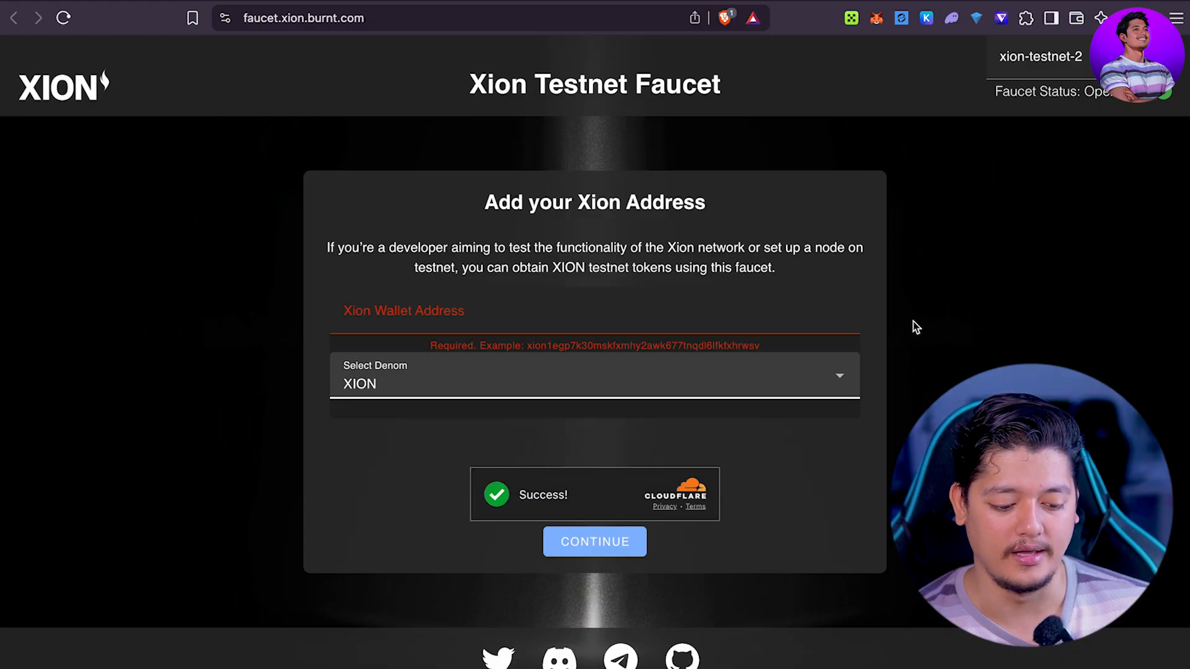
click(489, 305)
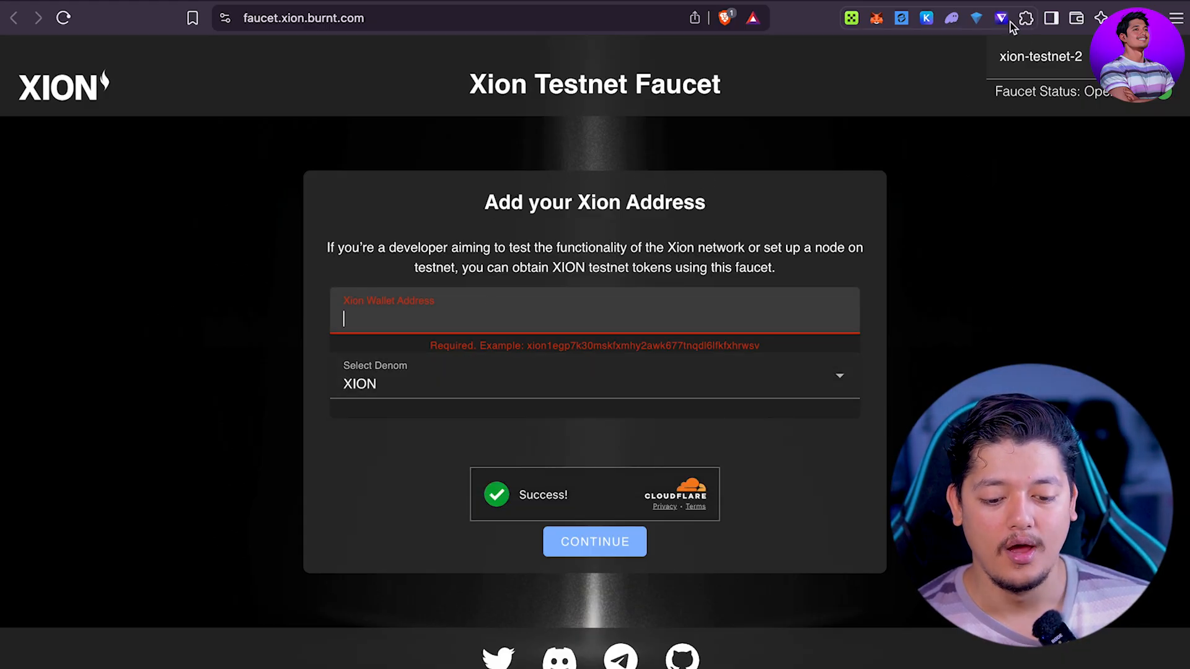
Step: Find and copy the Xion Testnet address in Keplr by searching 'xion'
click(927, 19)
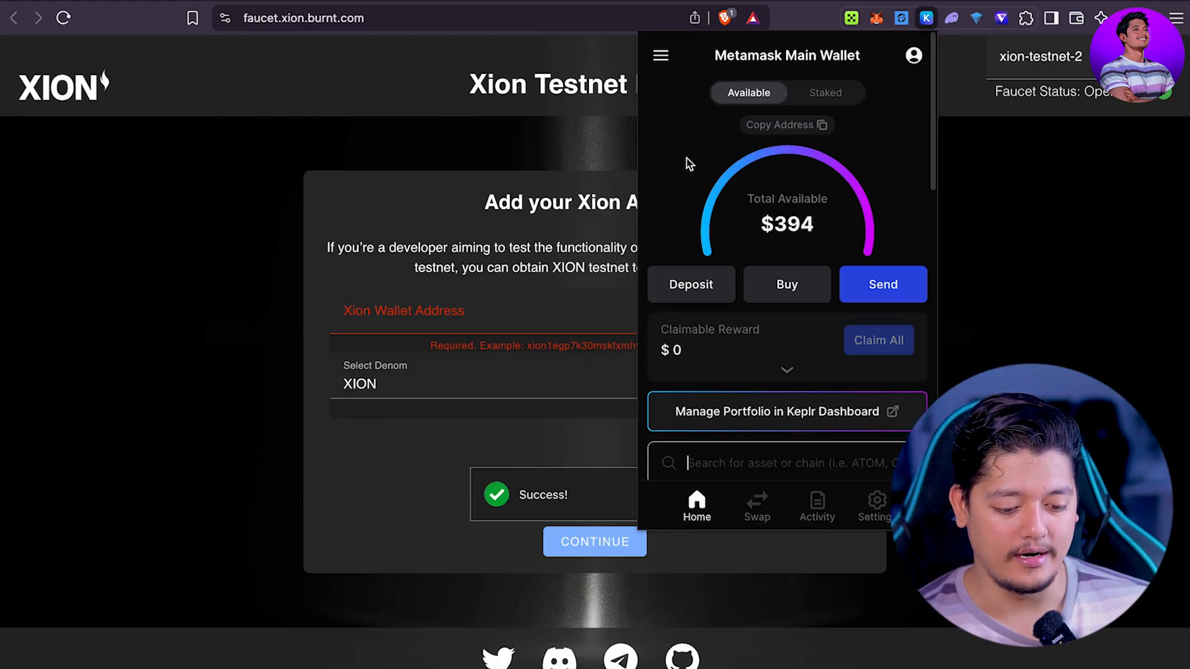
scroll(717, 413, down, 3)
click(745, 302)
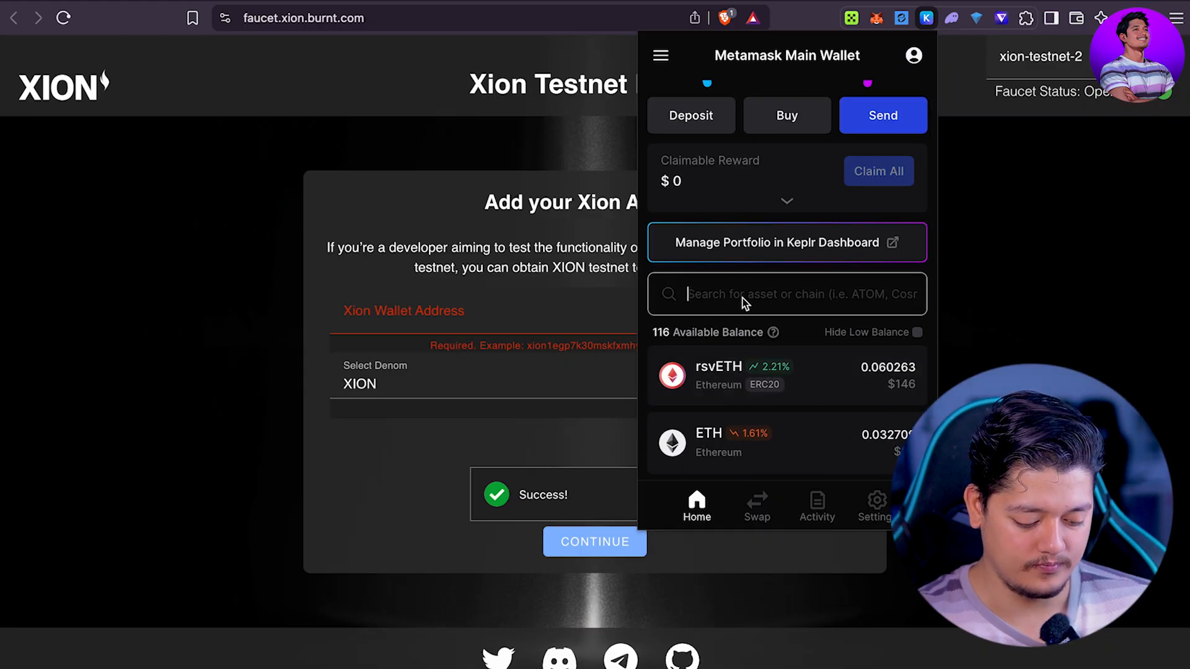
text(xion)
scroll(781, 404, down, 2)
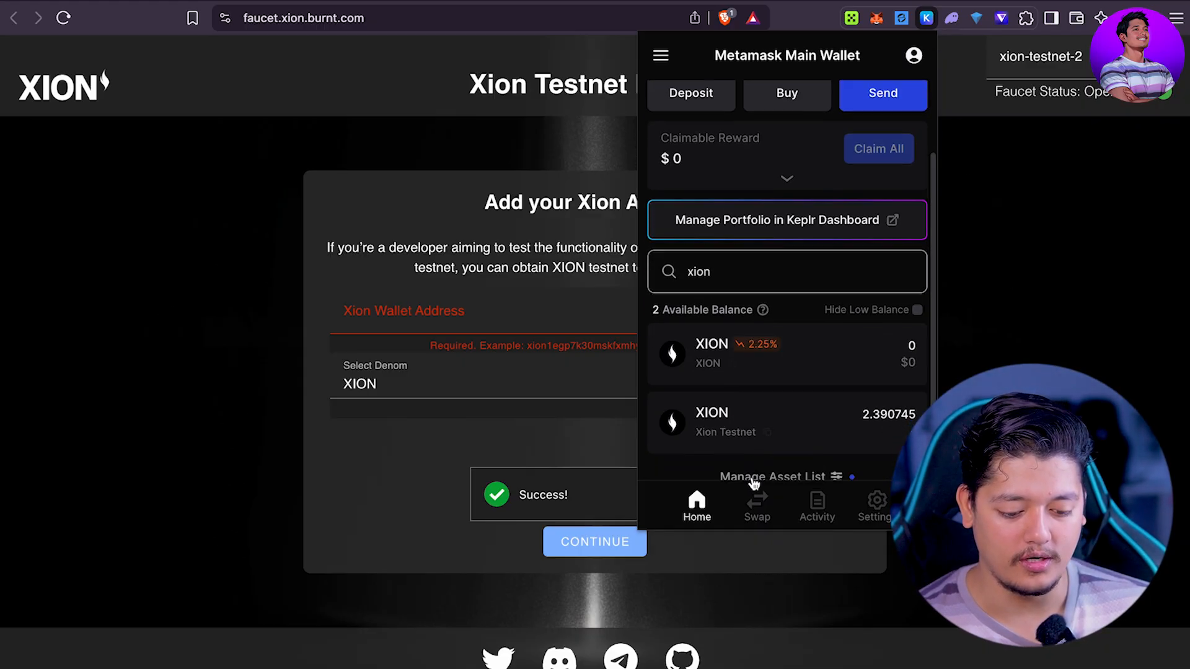
click(768, 392)
Step: Paste the Xion address into the wallet field, submit, and return to the faucet list
click(471, 329)
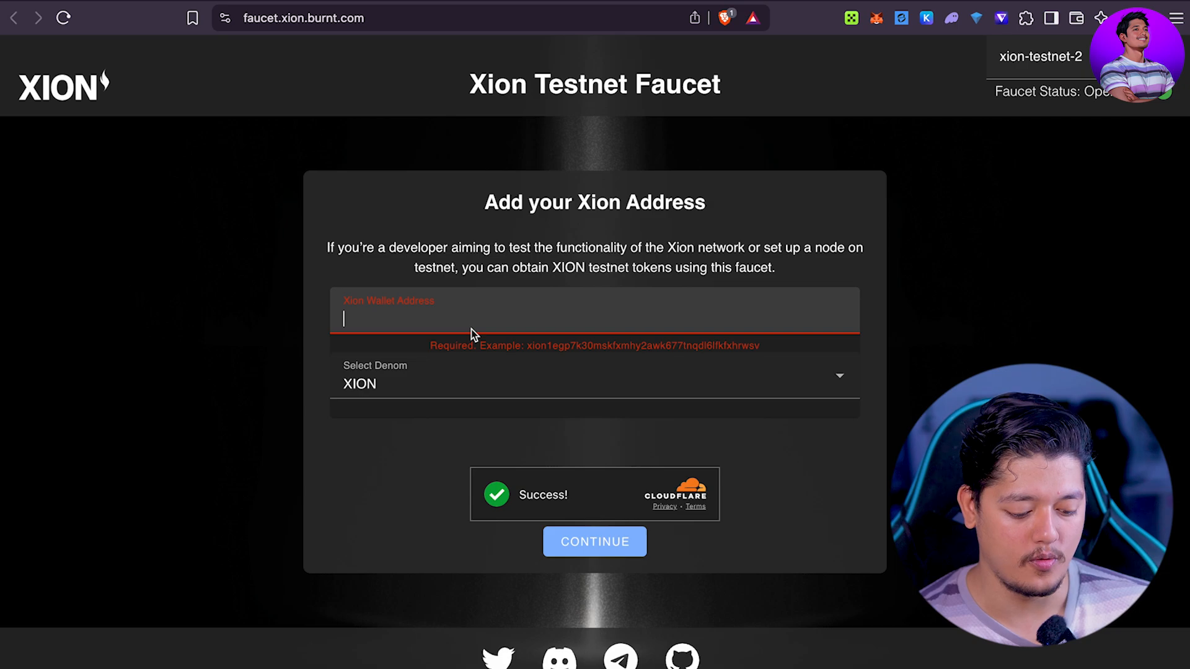
key(super+v)
click(587, 545)
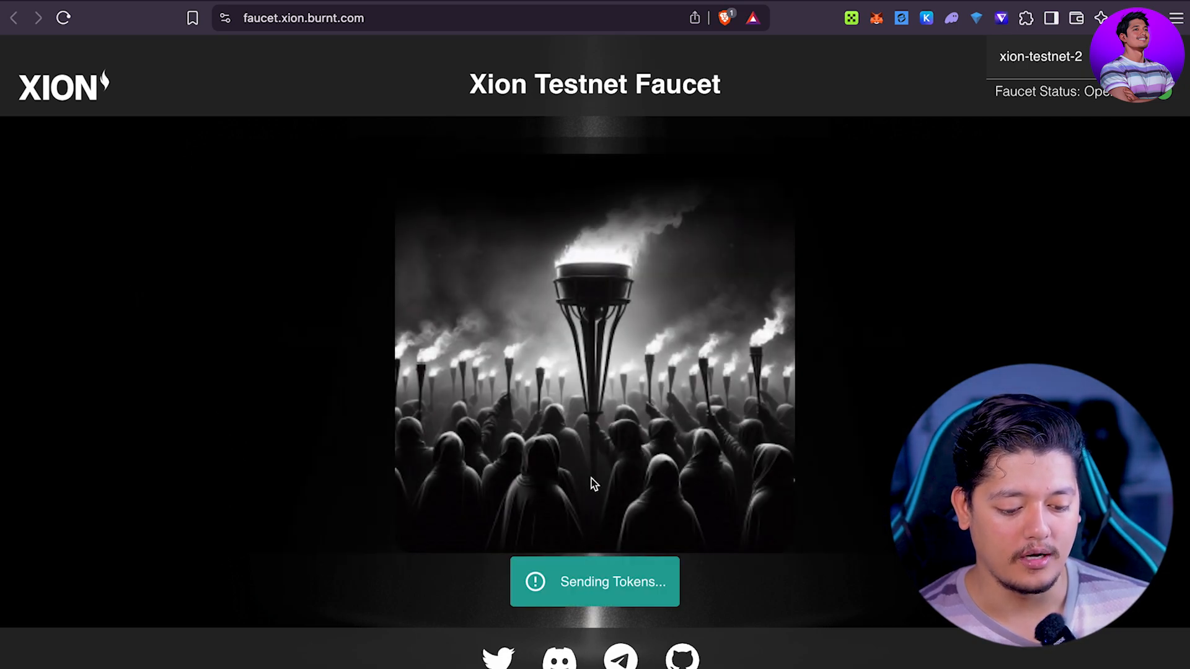
scroll(615, 502, down, 1)
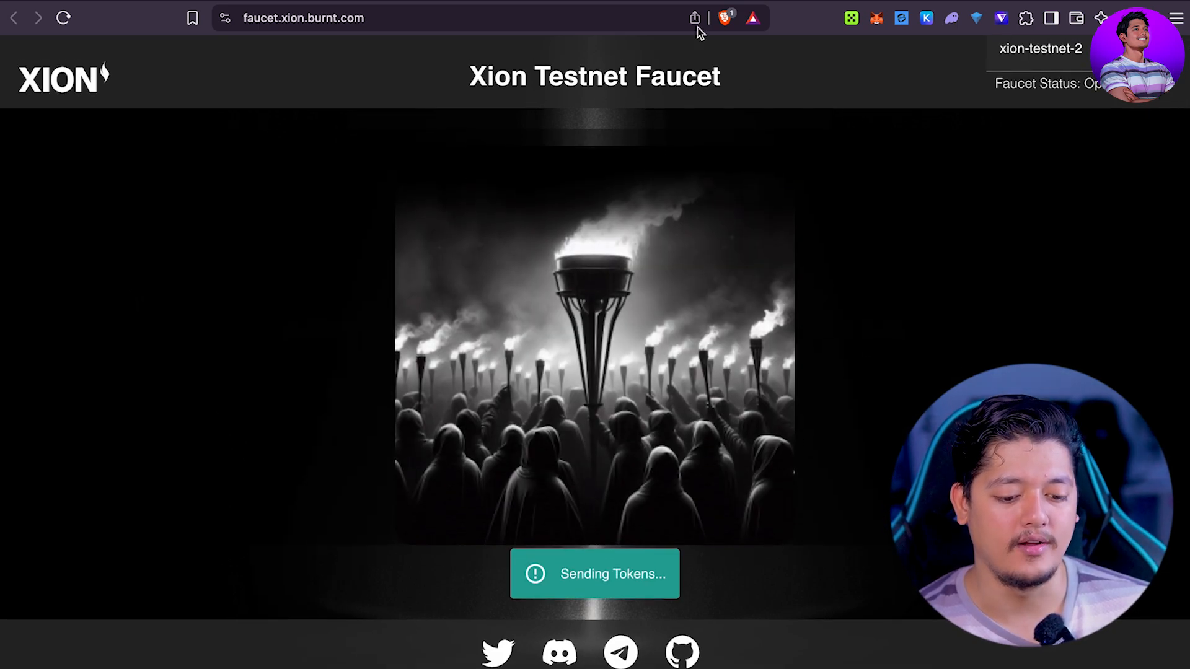
click(477, 1)
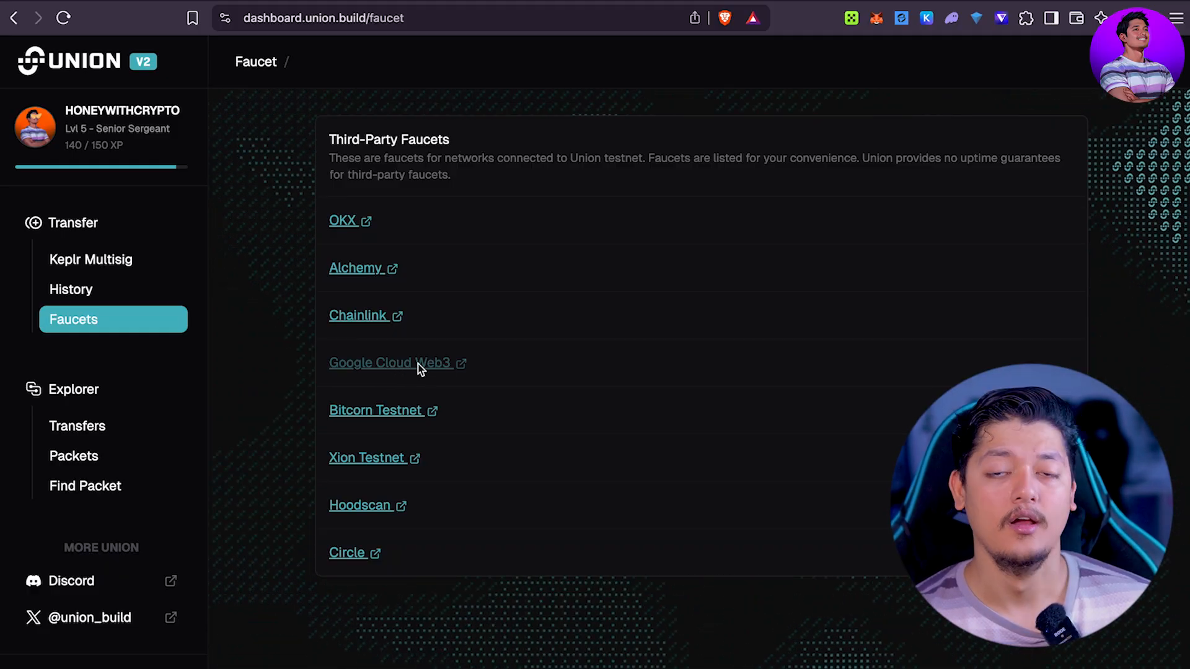
Step: Choose USDC as the denomination and paste the Xion address into the wallet field
click(376, 416)
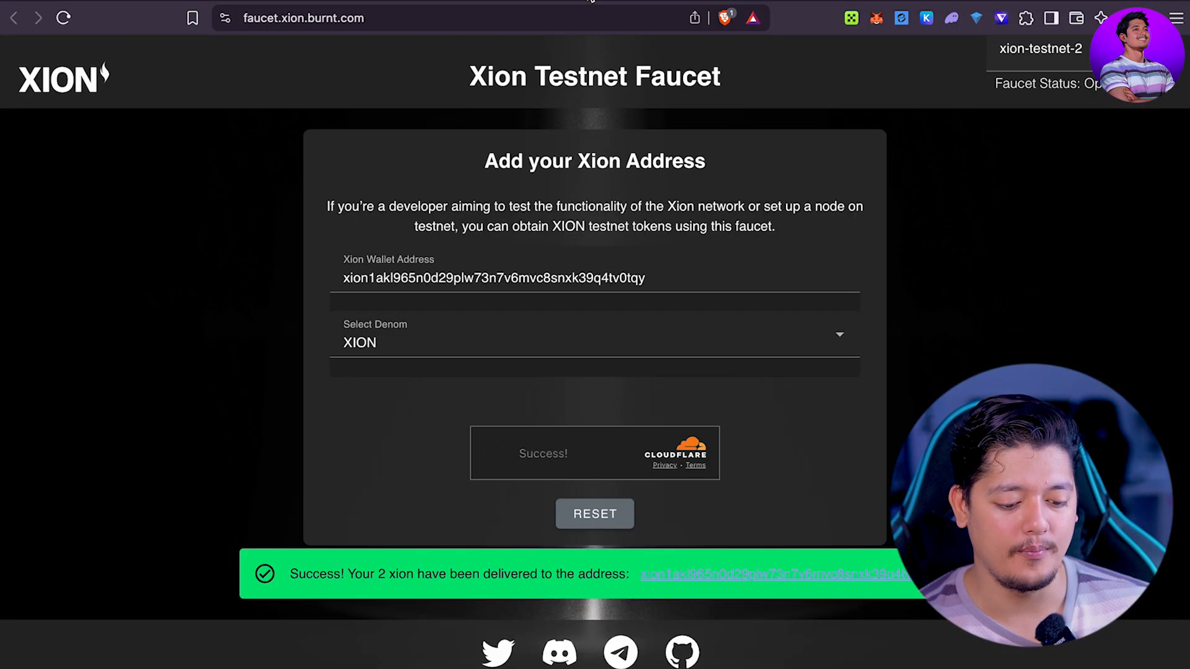
click(687, 327)
click(399, 423)
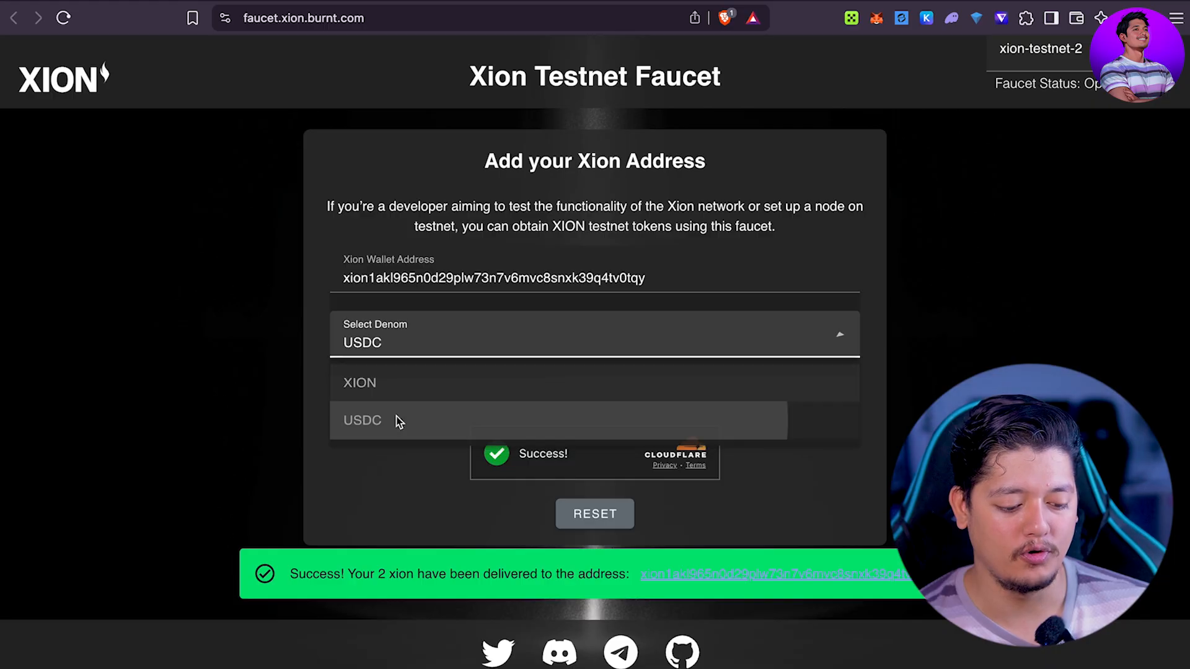
click(587, 279)
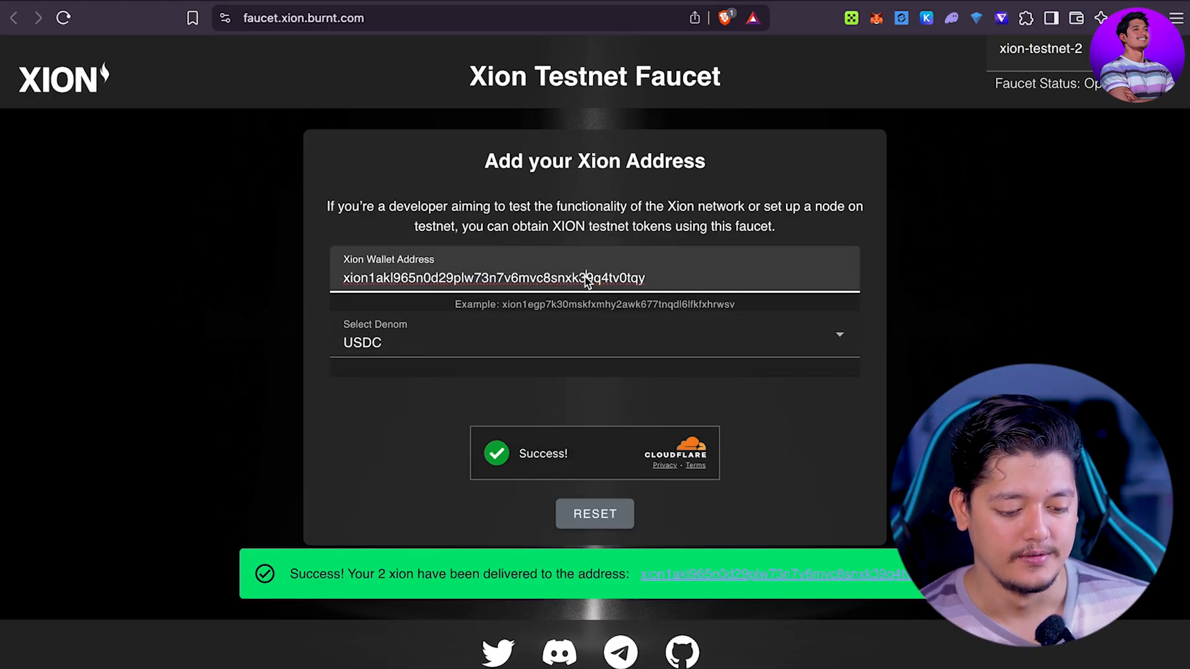
key(super+a)
key(super+v)
click(1045, 356)
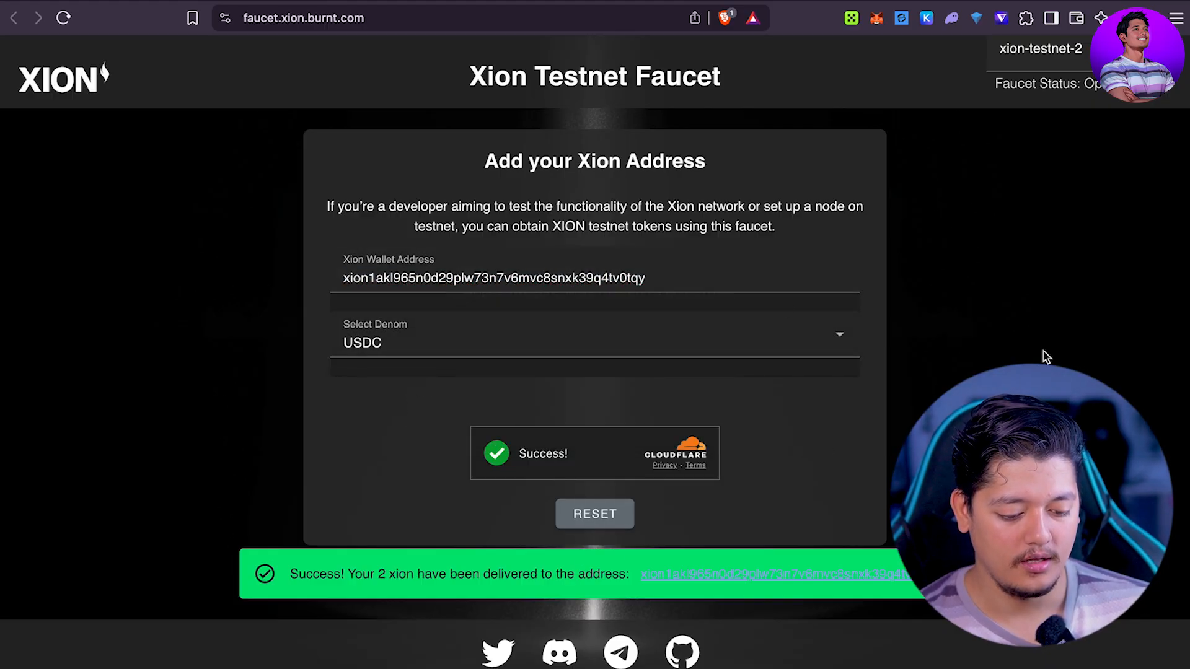
Step: Reset the form, paste the Xion address again, and submit the USDC request
click(596, 514)
click(505, 300)
key(super+v)
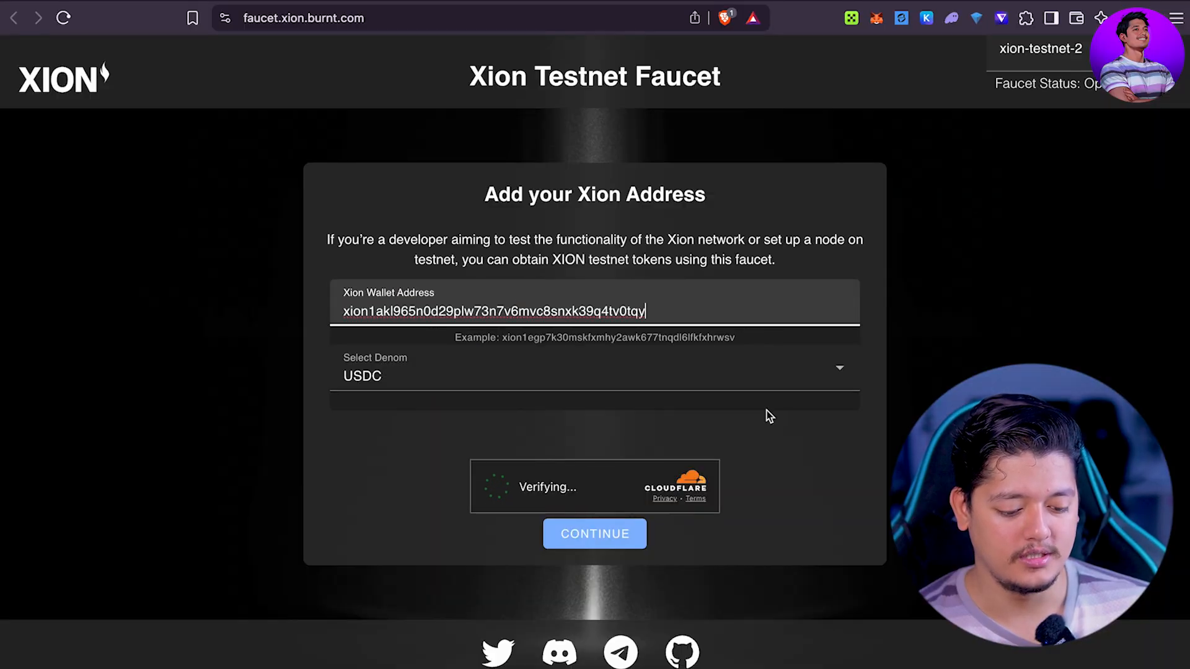
click(604, 543)
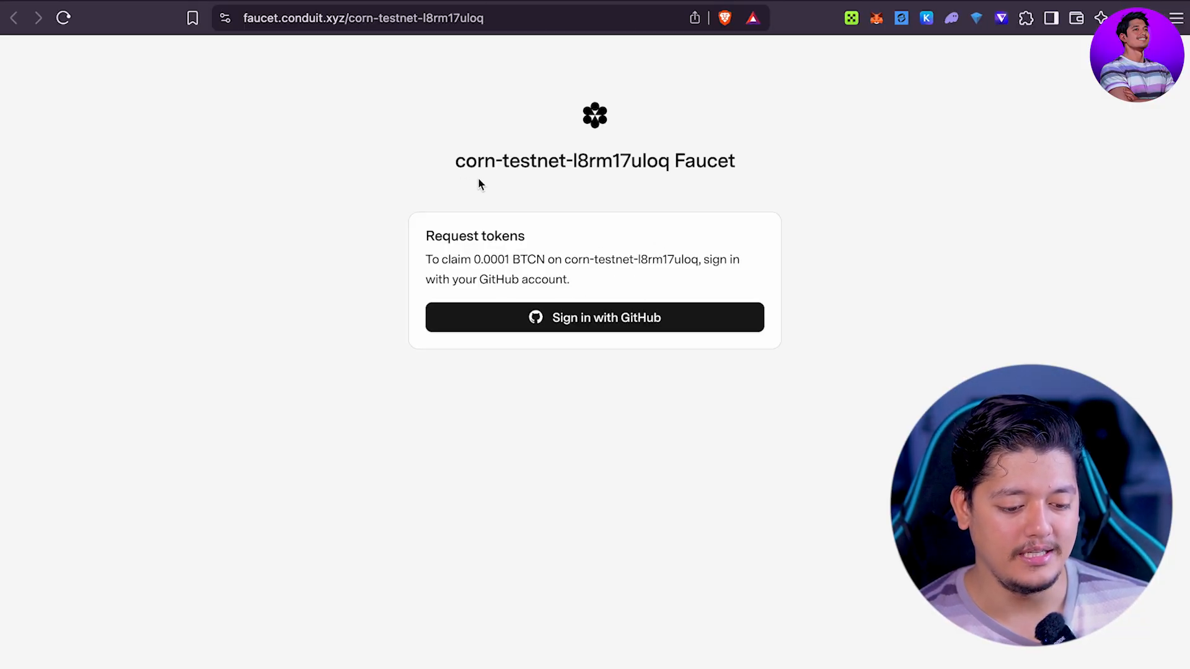
Step: Sign in with GitHub, paste the MetaMask Ethereum address, and claim 0.0001 BTCN
click(590, 320)
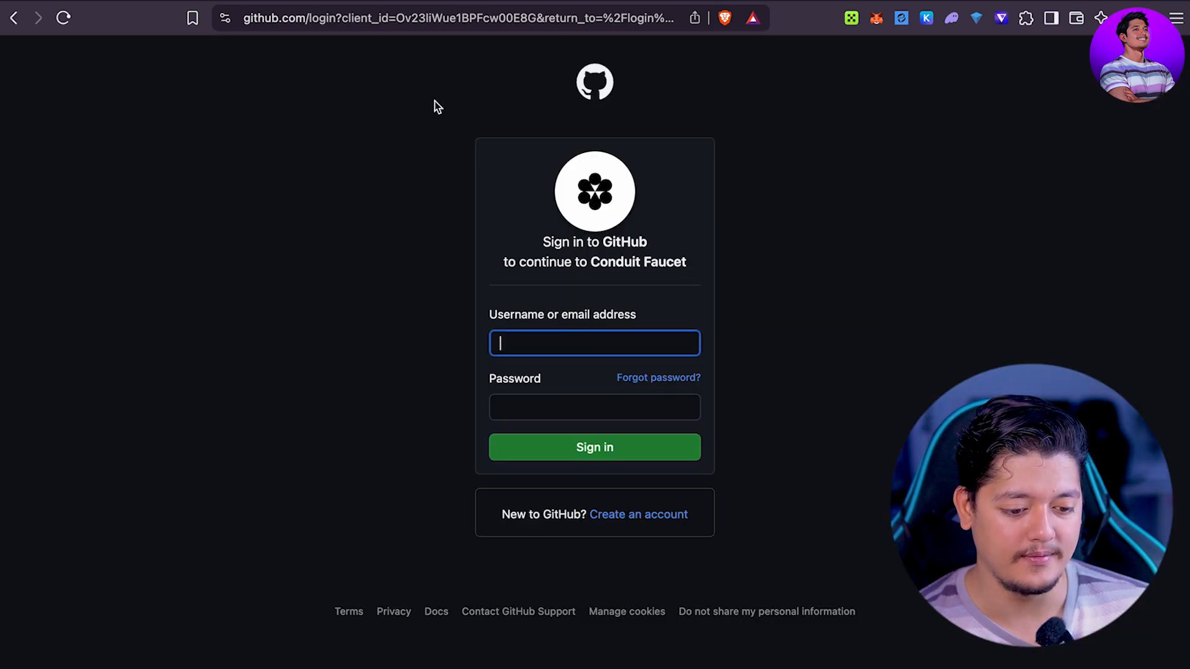
click(542, 346)
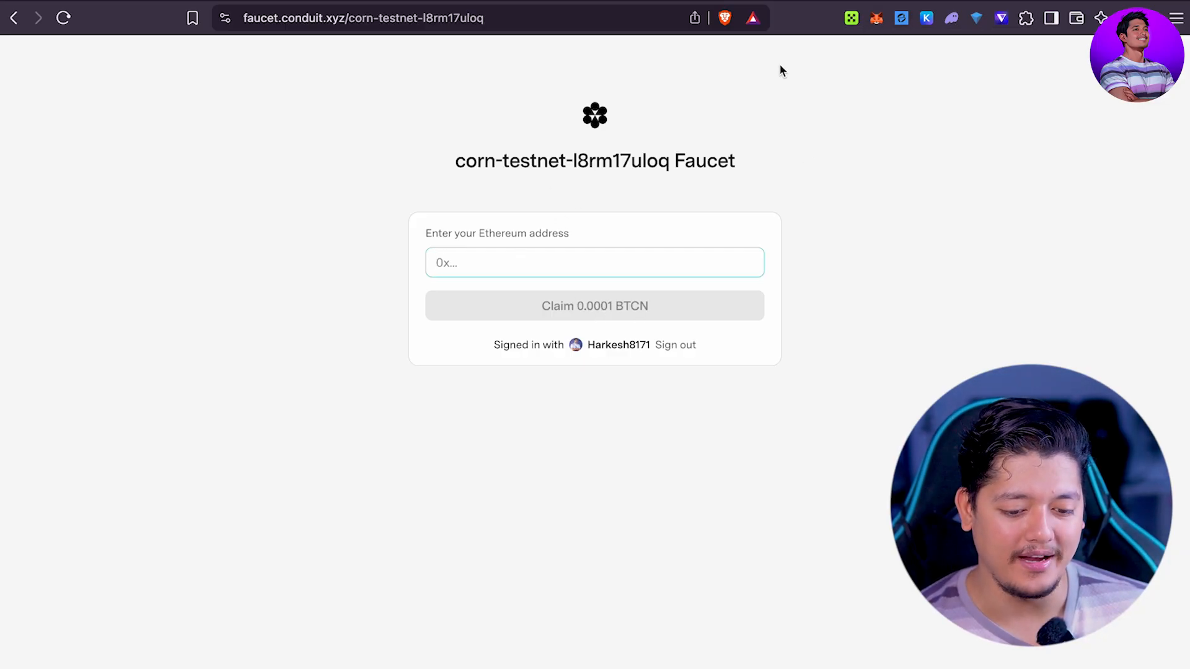
click(877, 18)
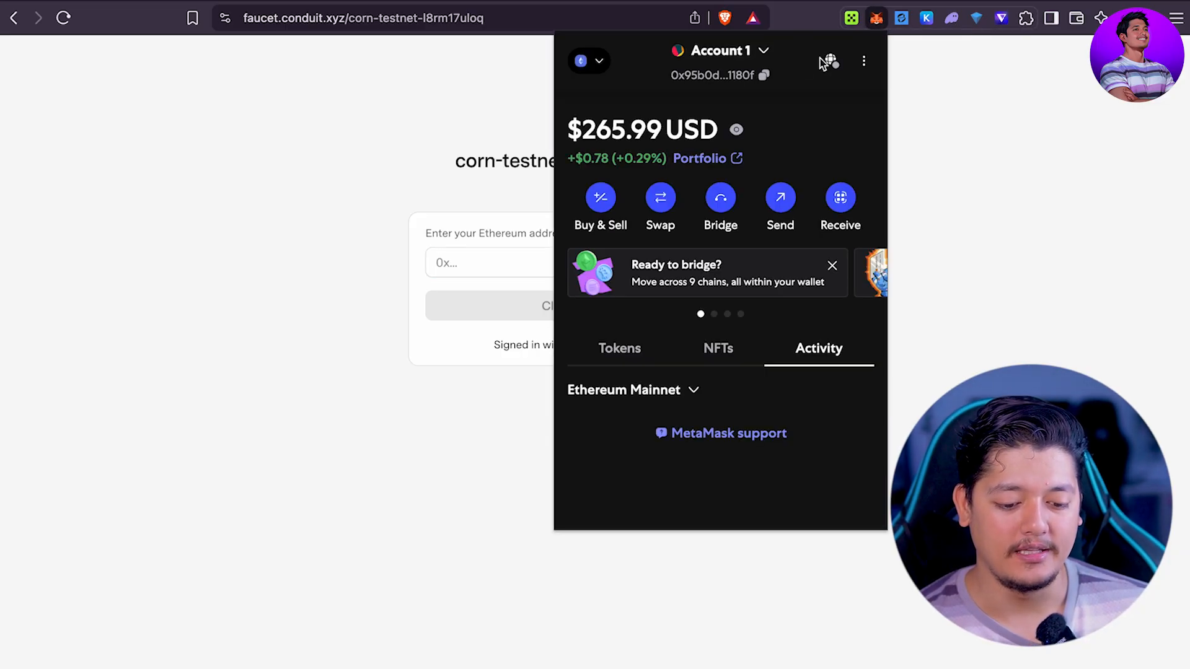
click(766, 77)
click(502, 267)
key(super+v)
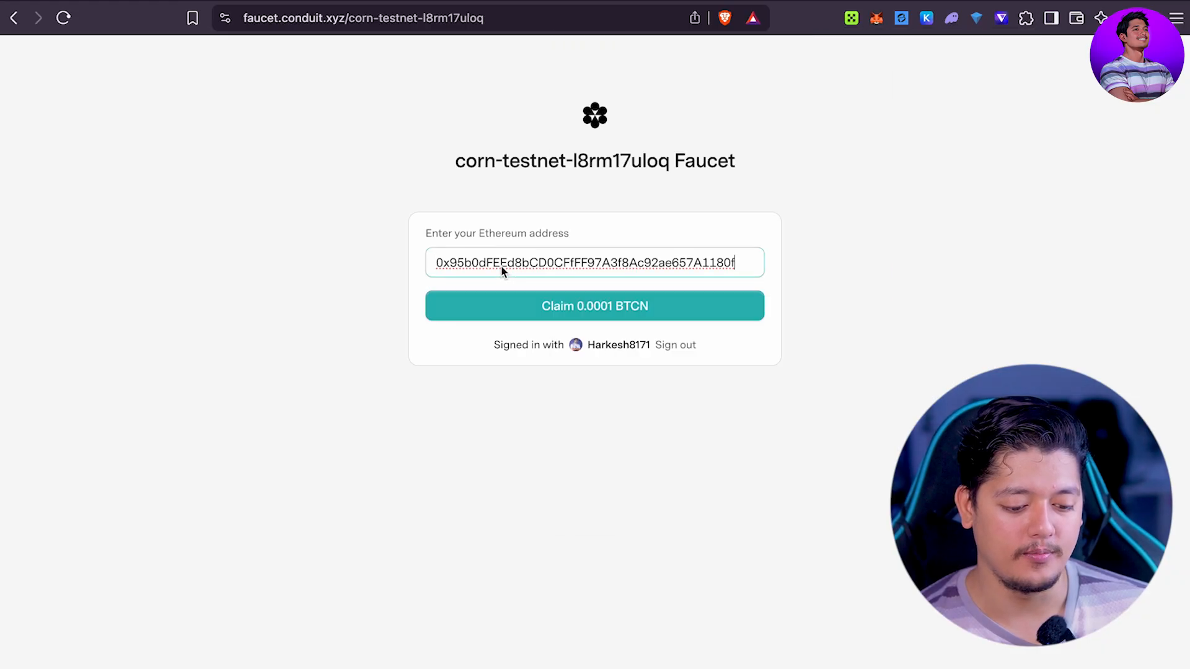
click(592, 308)
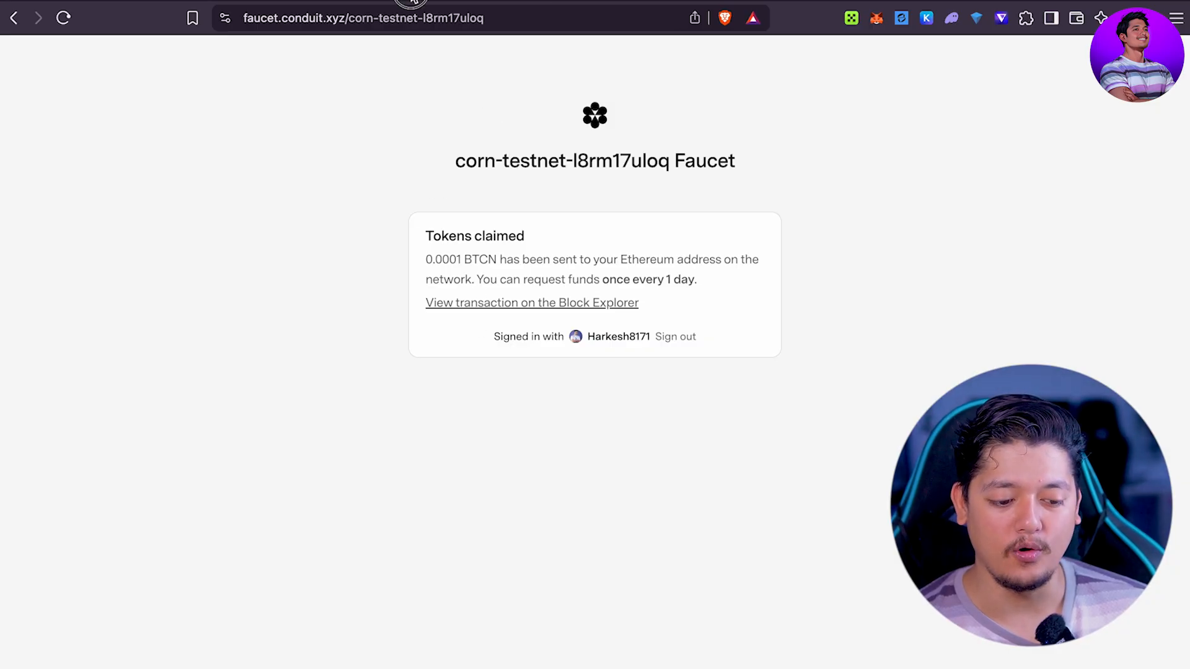
click(412, 1)
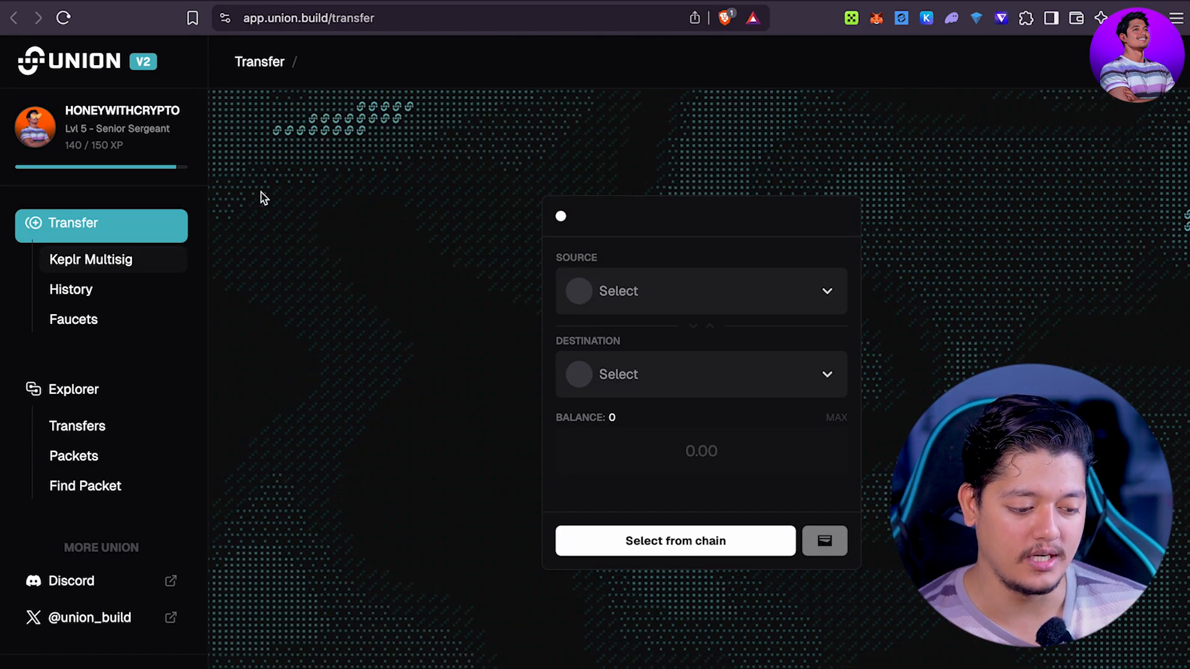
Step: Try Corn Testnet as the source, browse its asset list, then go back
click(651, 282)
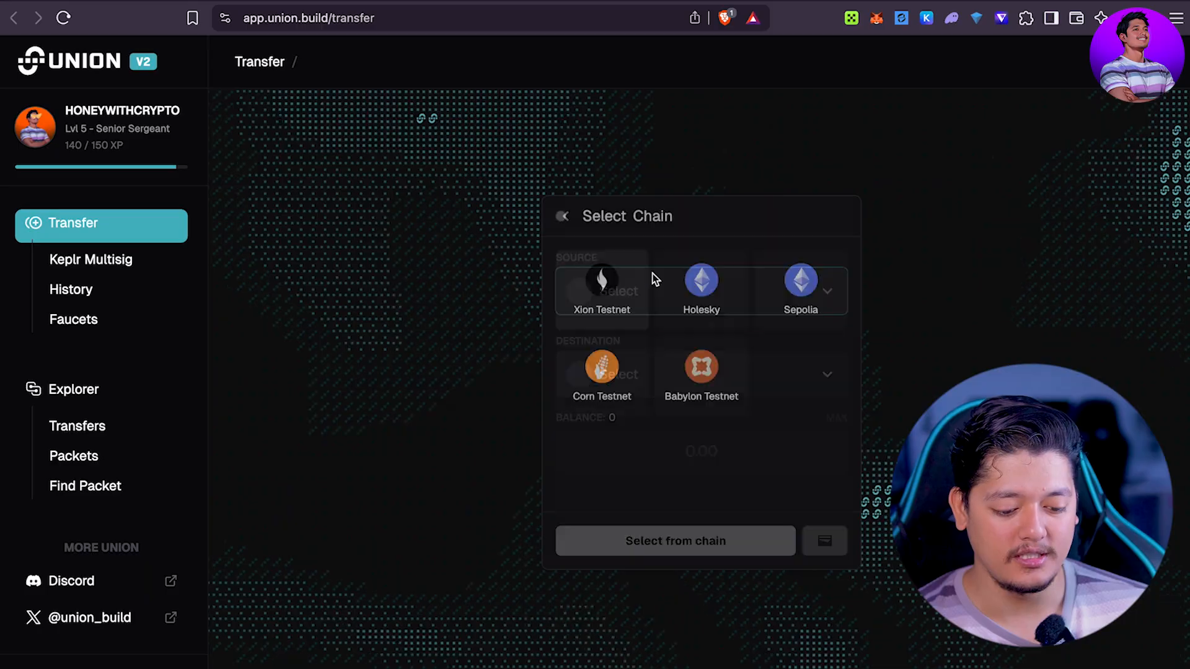
click(605, 376)
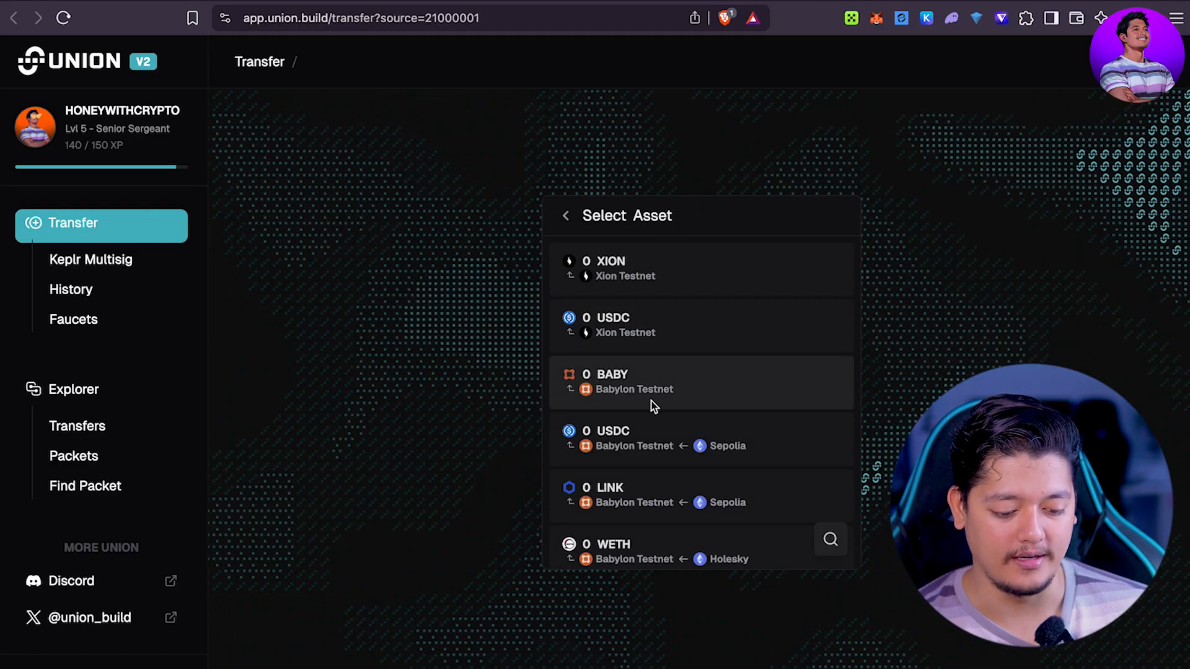
scroll(652, 407, down, 2)
scroll(652, 407, up, 2)
scroll(701, 341, down, 1)
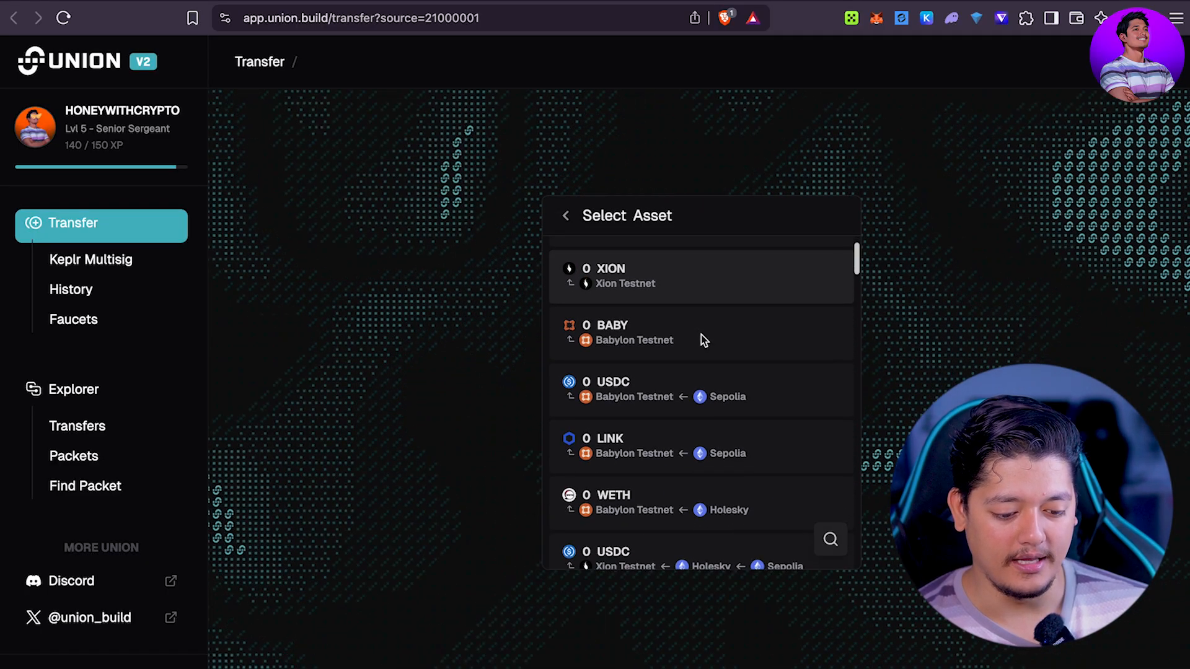
scroll(701, 339, up, 1)
scroll(689, 316, down, 4)
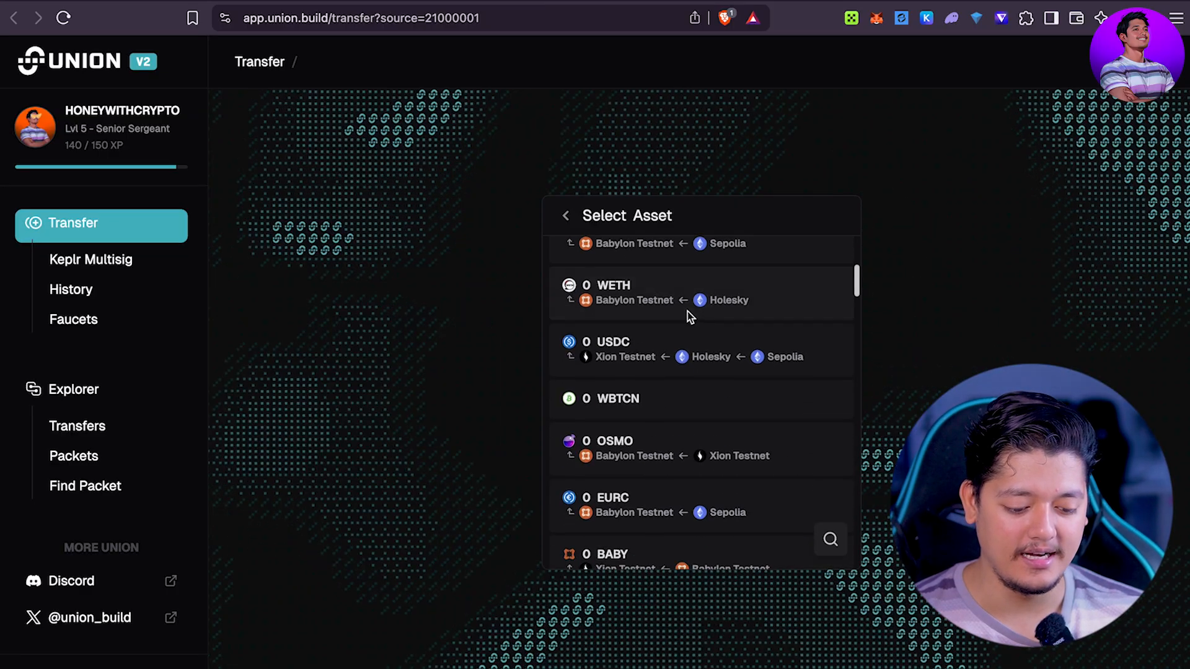
scroll(687, 311, down, 2)
scroll(688, 271, up, 6)
scroll(706, 358, down, 2)
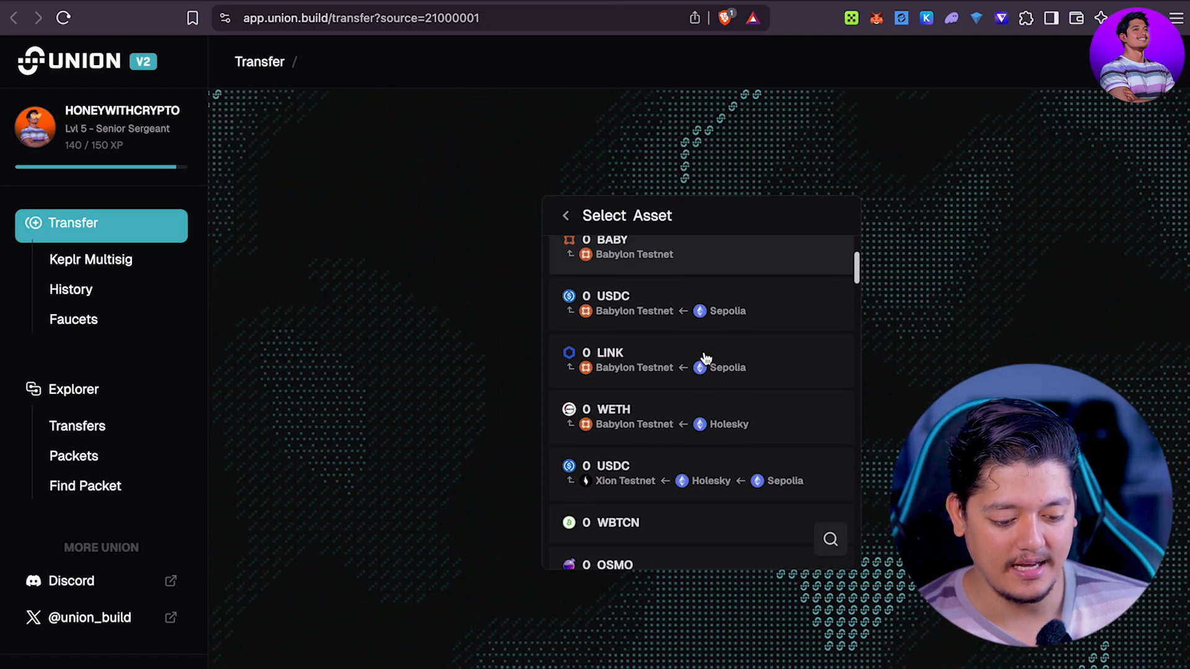
scroll(705, 353, down, 8)
scroll(598, 280, up, 10)
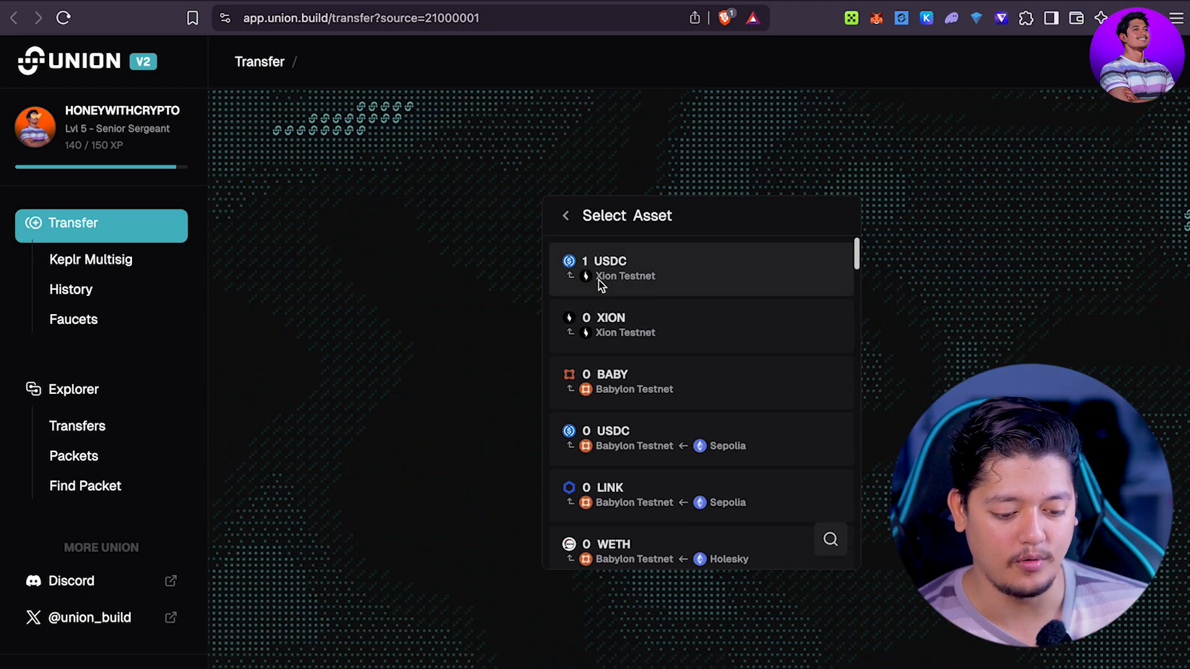
click(564, 214)
Step: Set Xion Testnet USDC as source, Babylon Testnet as destination, and amount 2
click(675, 285)
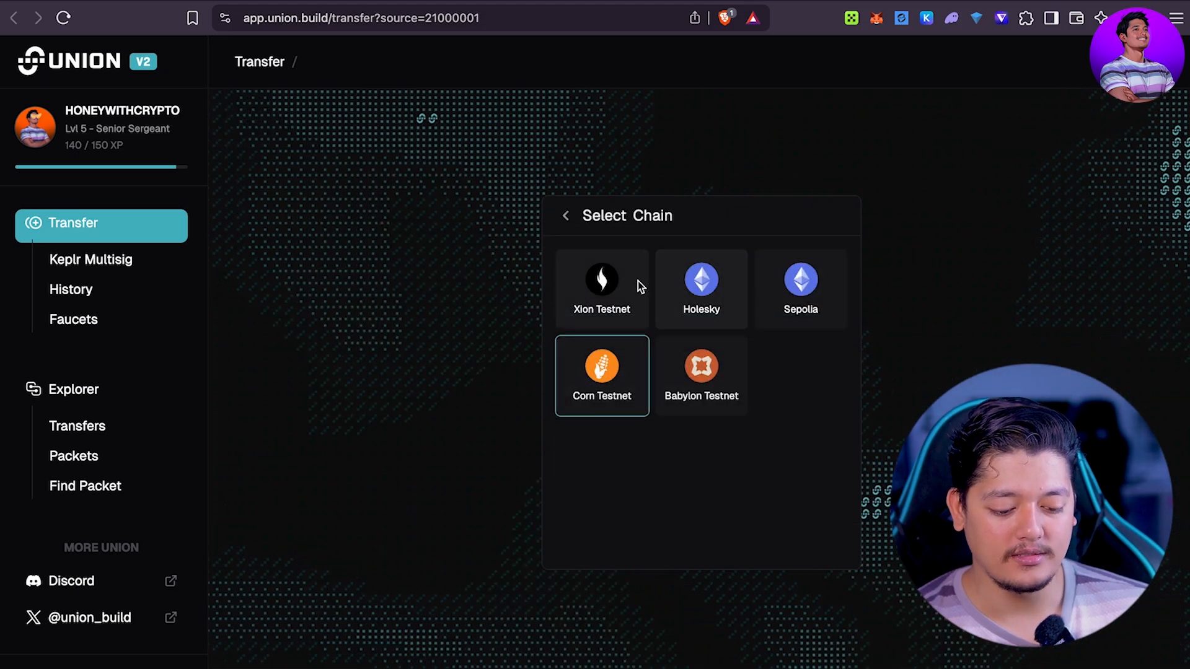
click(640, 286)
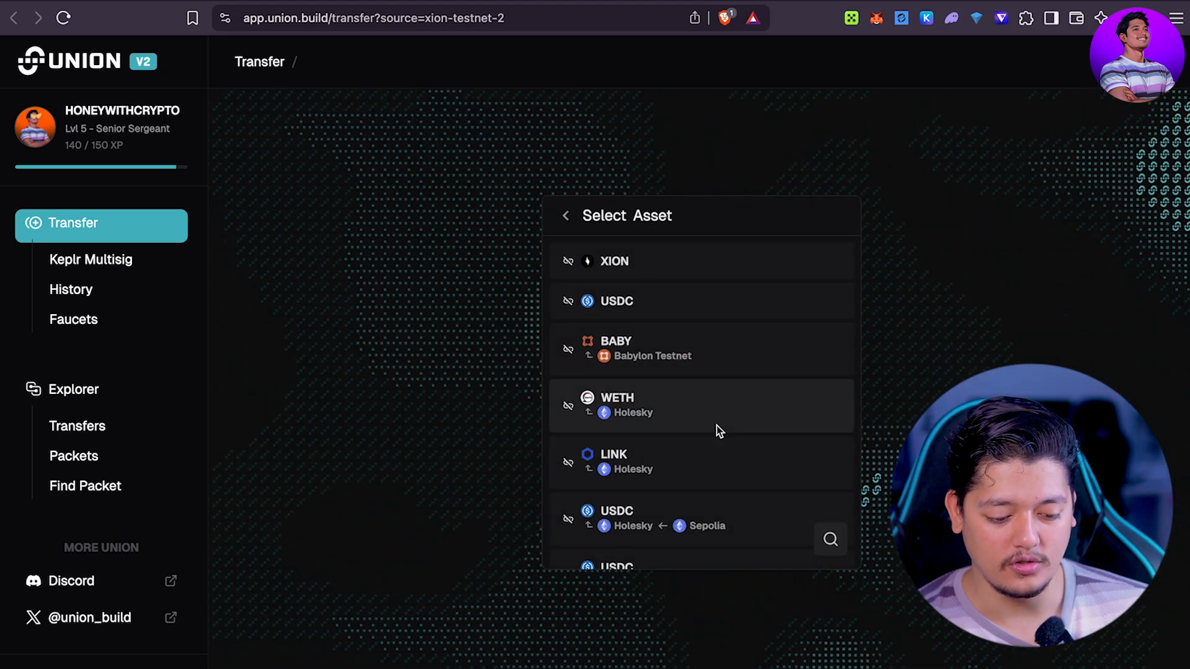
click(633, 273)
click(740, 369)
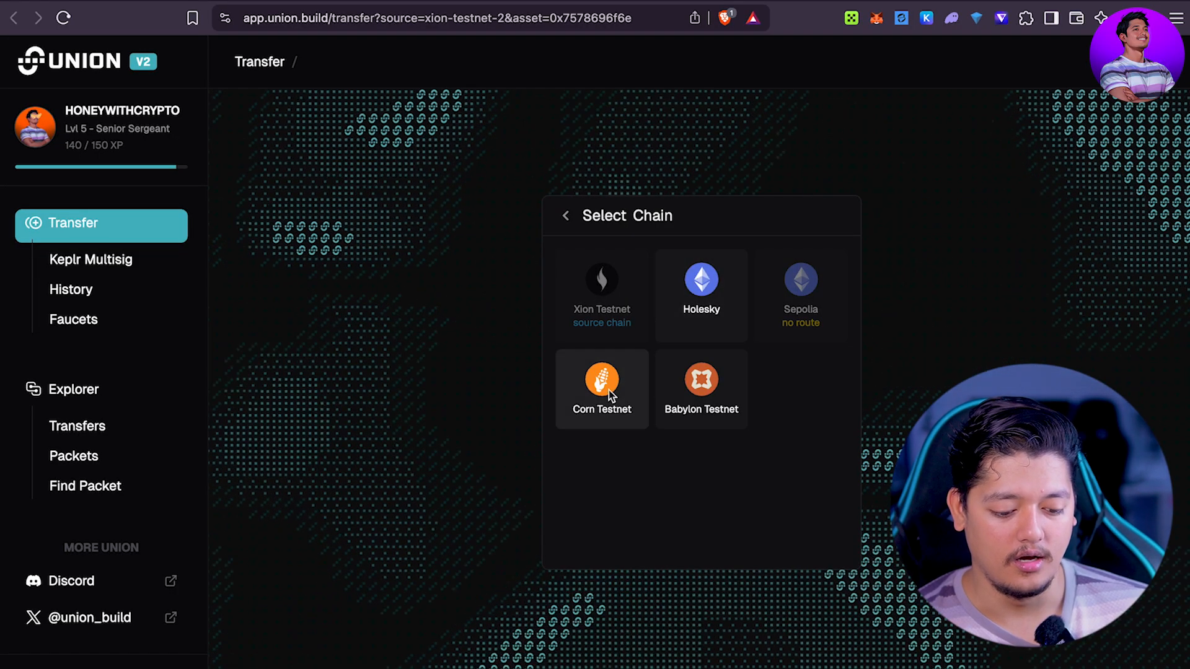
click(699, 379)
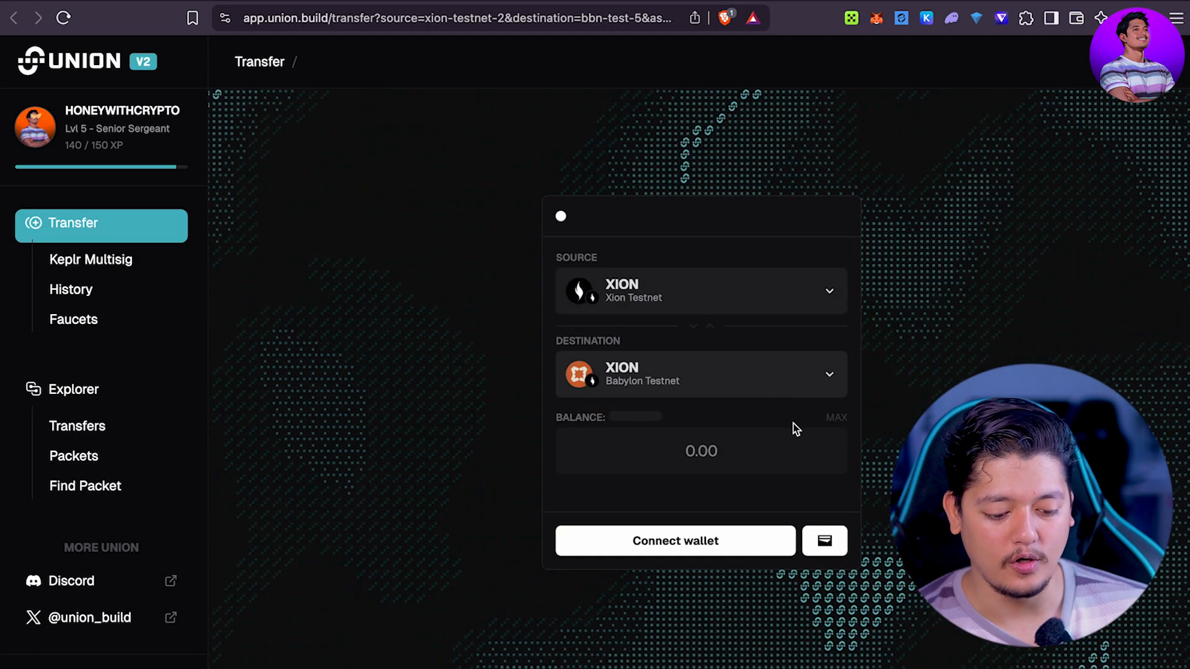
click(653, 460)
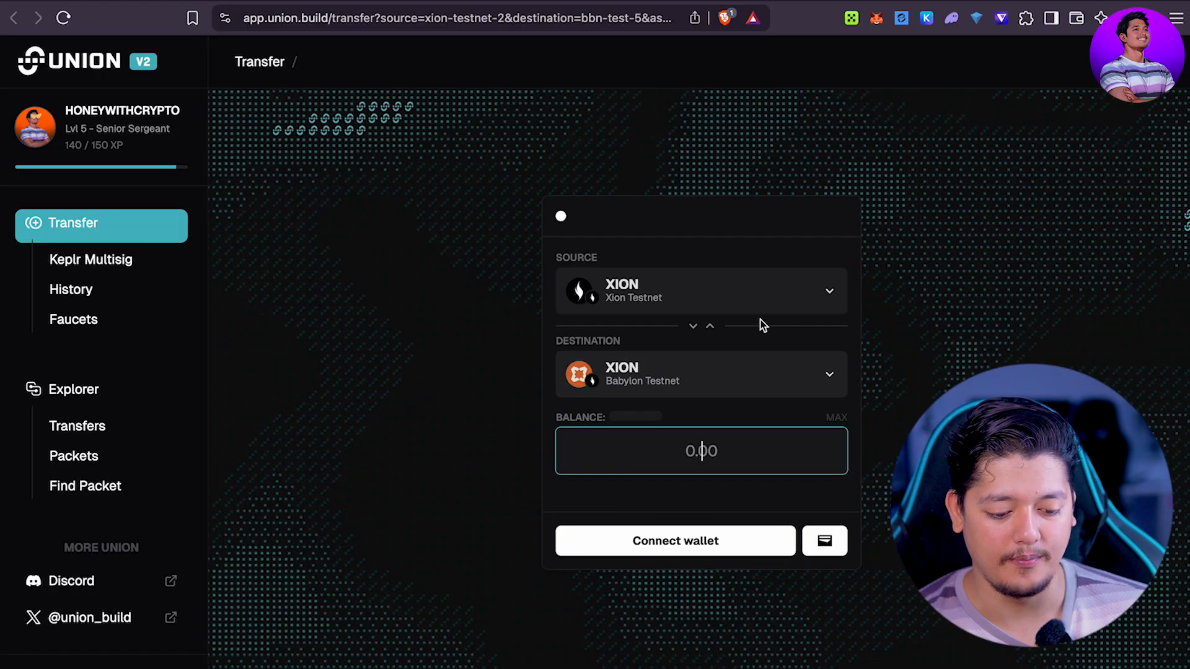
click(757, 295)
click(754, 394)
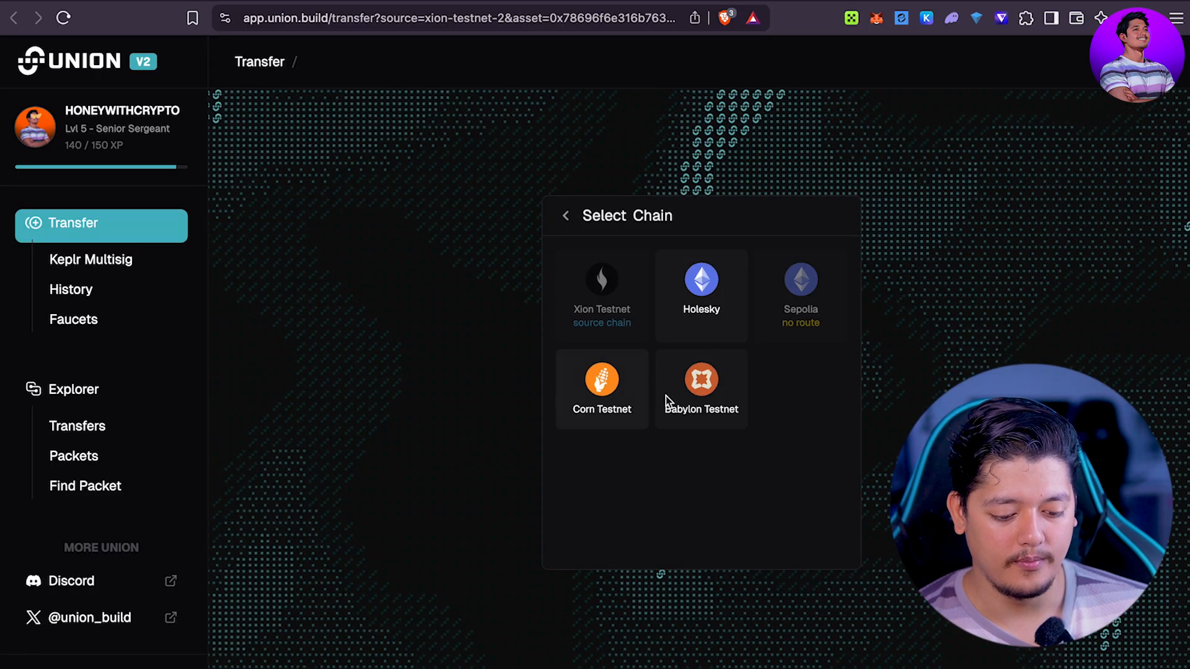
click(667, 398)
click(691, 444)
text(2)
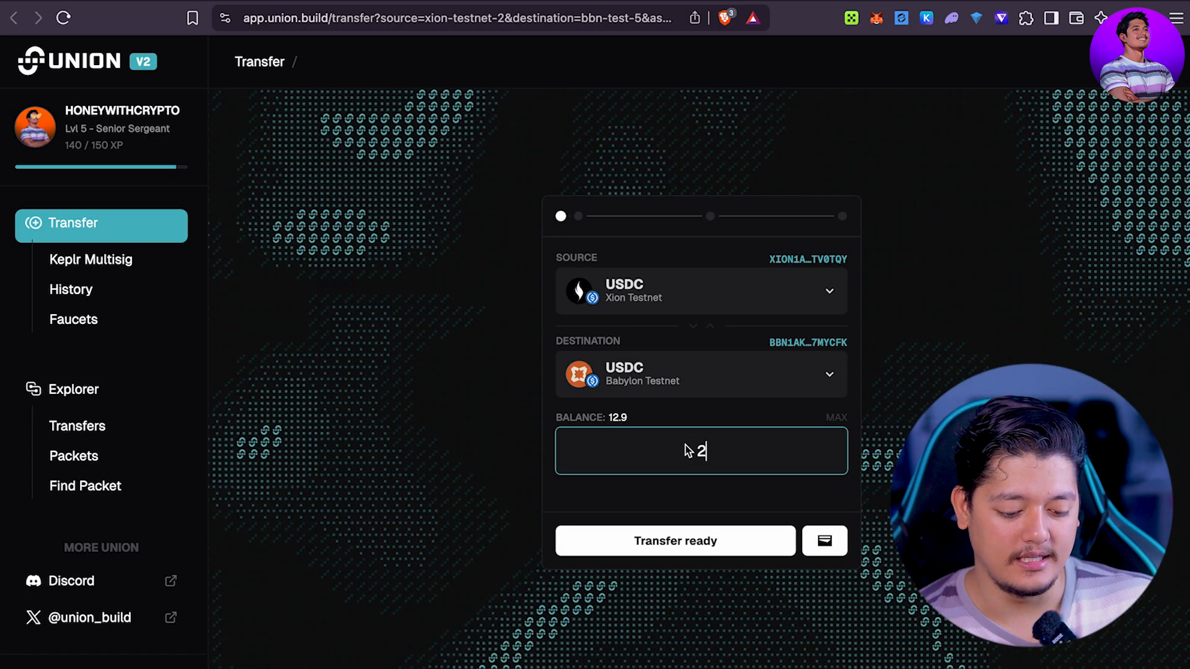
Step: Approve the 2 USDC, confirm in the wallet, and submit the transfer
click(678, 540)
click(837, 543)
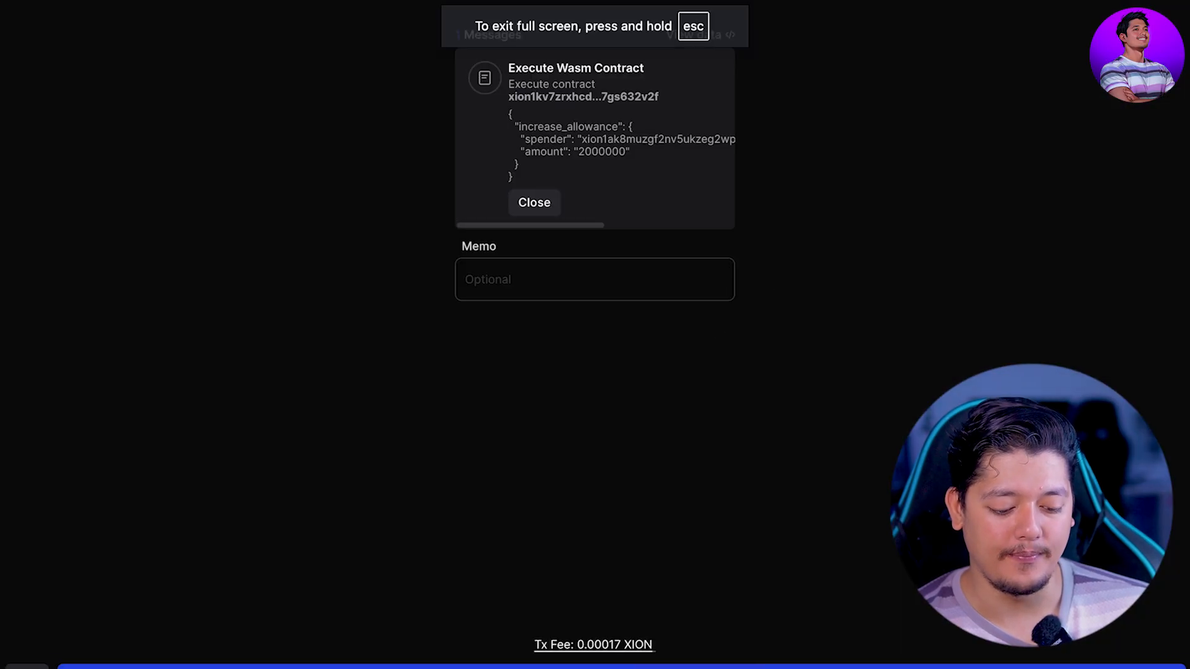
click(892, 667)
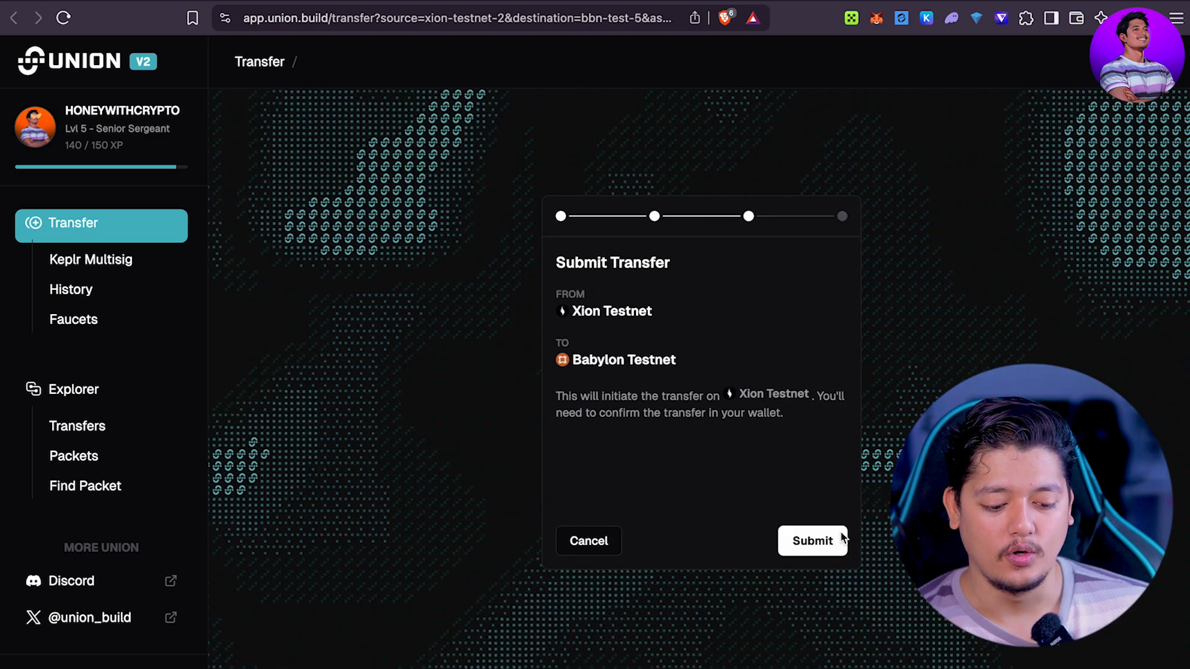
click(819, 545)
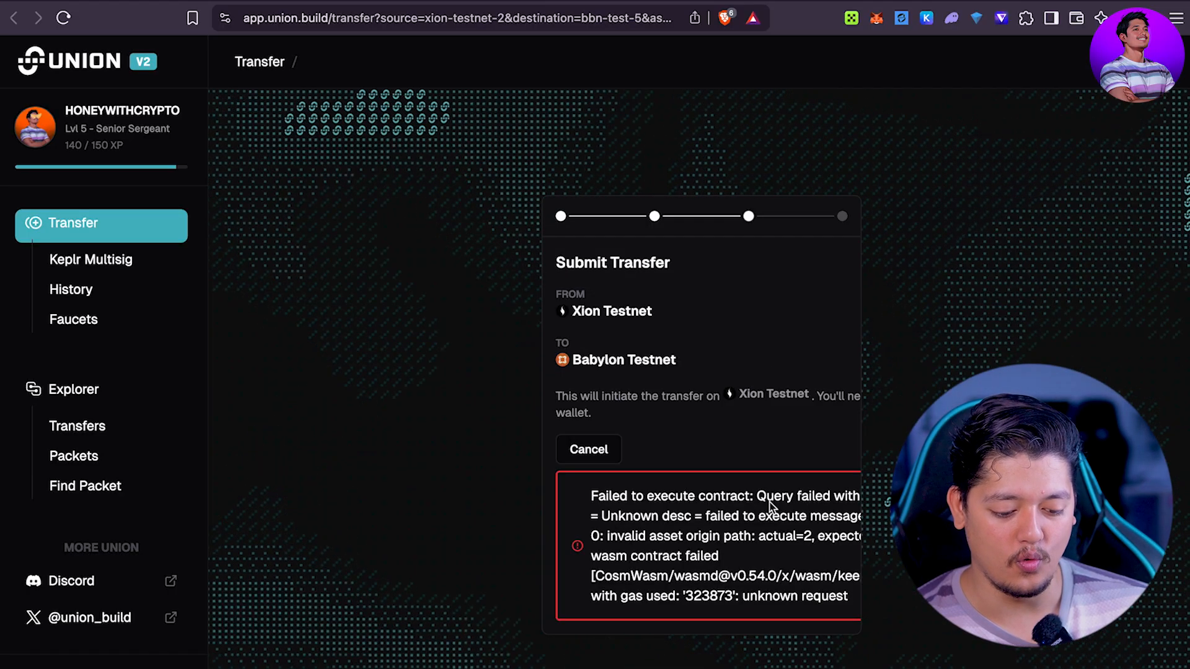
Step: Back out of the failed transfer and browse Corn Testnet assets without choosing one
click(595, 451)
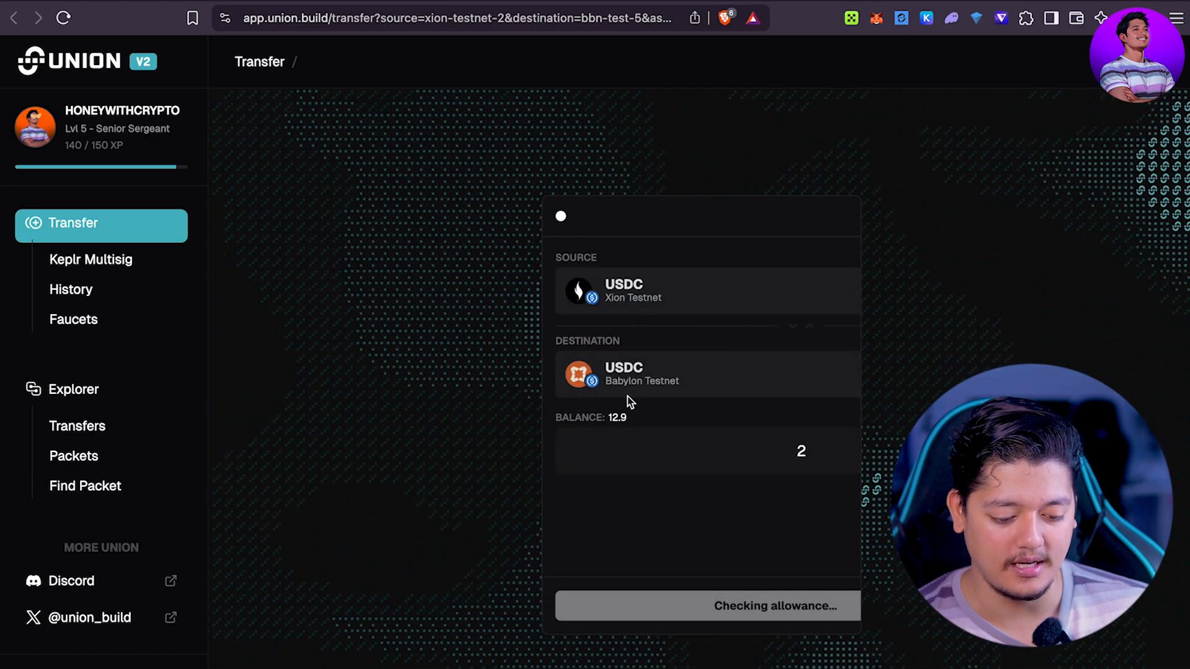
click(687, 287)
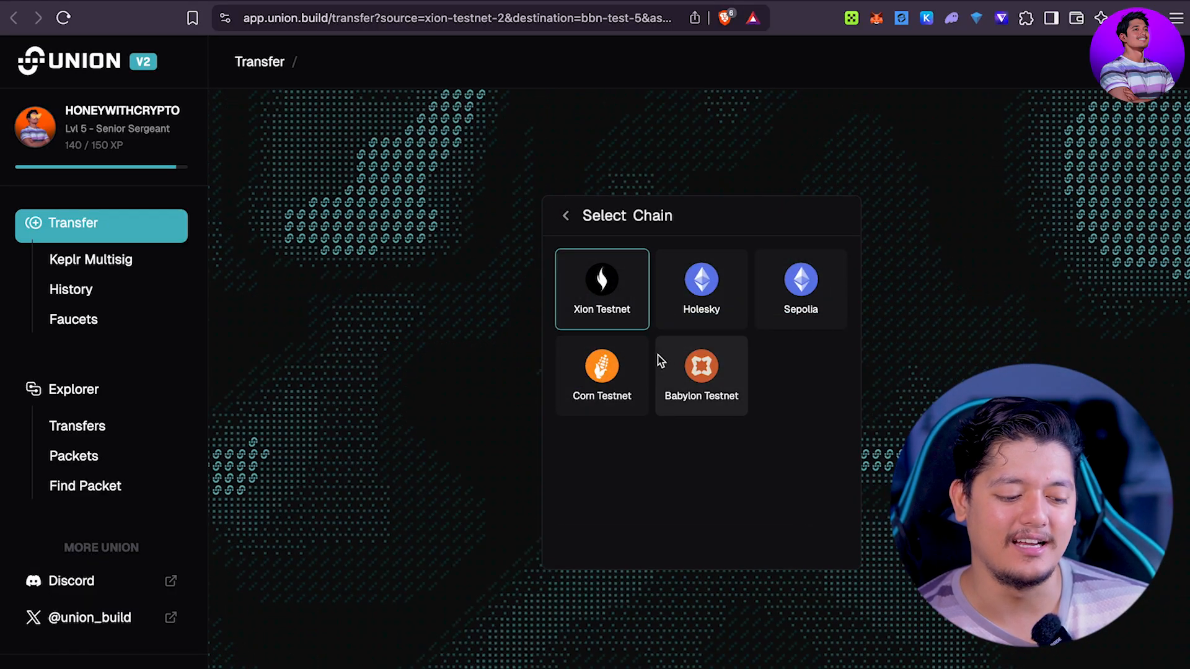
click(604, 362)
scroll(667, 325, down, 4)
scroll(747, 258, up, 4)
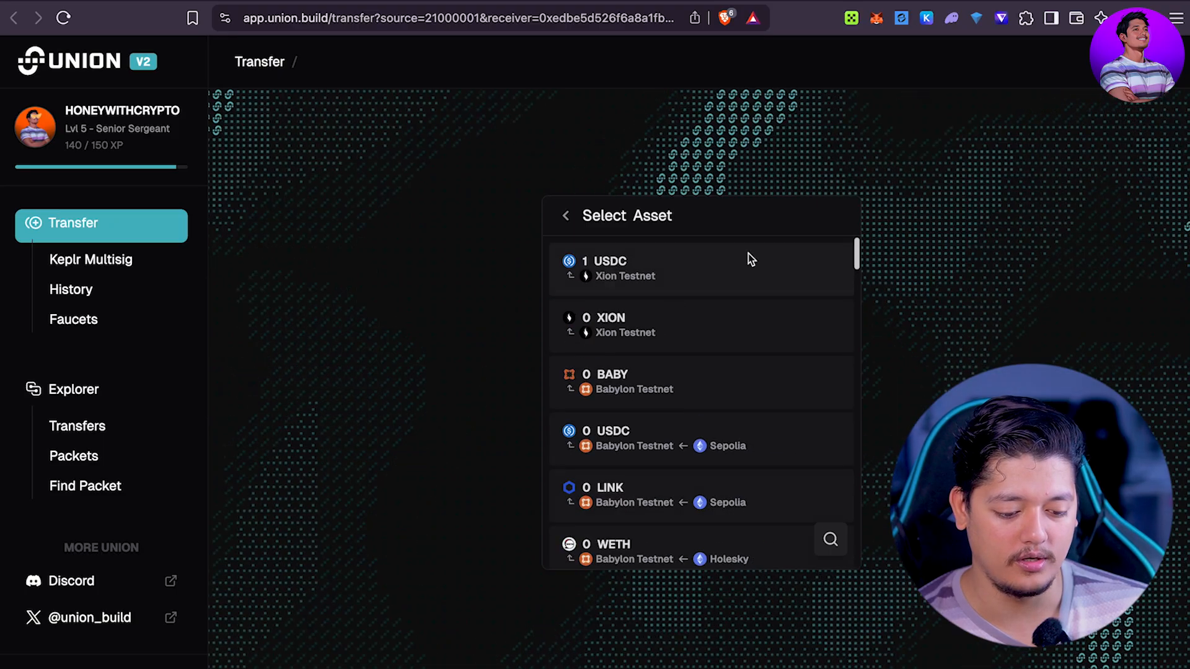
scroll(698, 384, down, 3)
scroll(698, 384, down, 5)
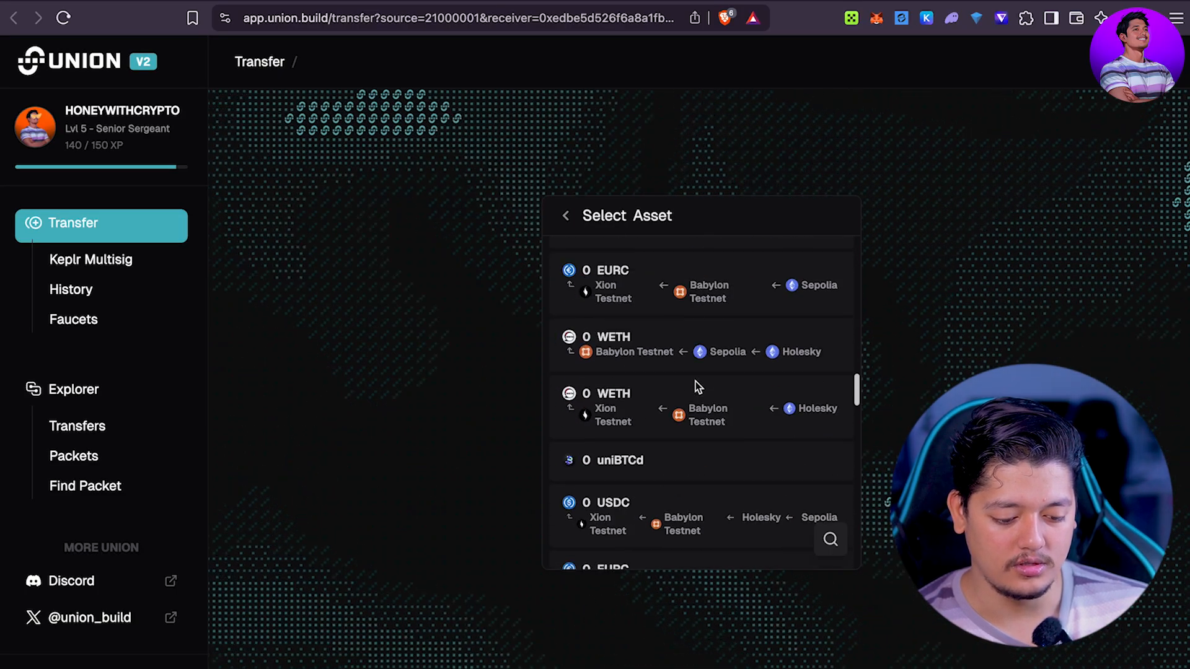
scroll(697, 385, up, 8)
click(566, 216)
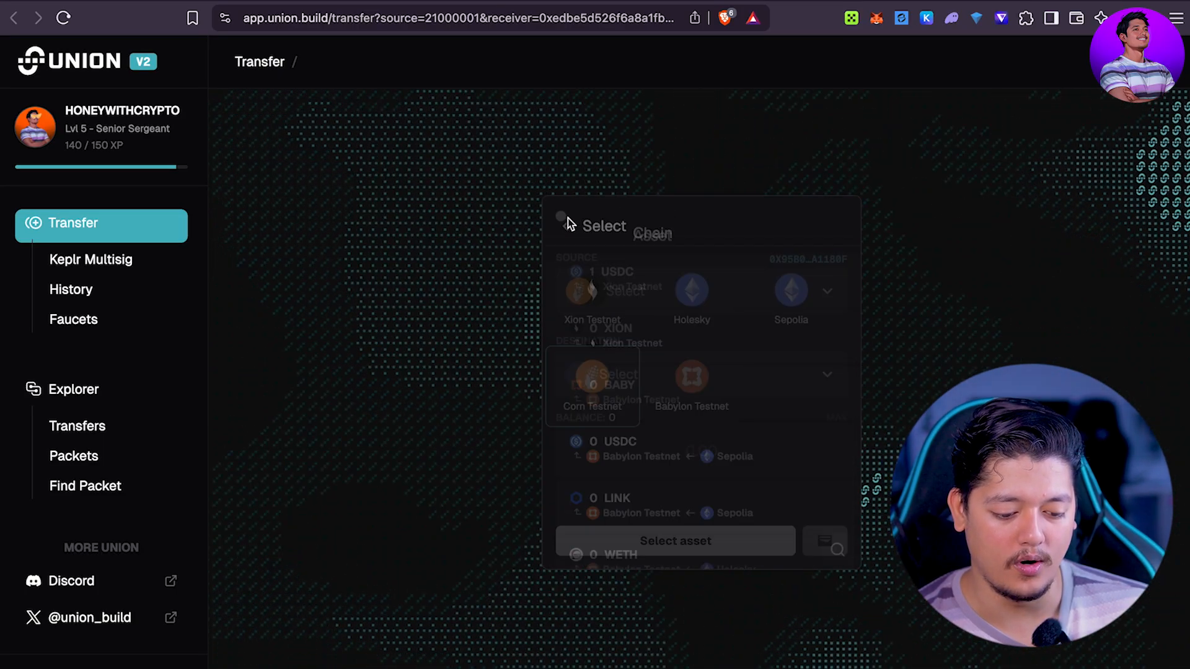
click(648, 381)
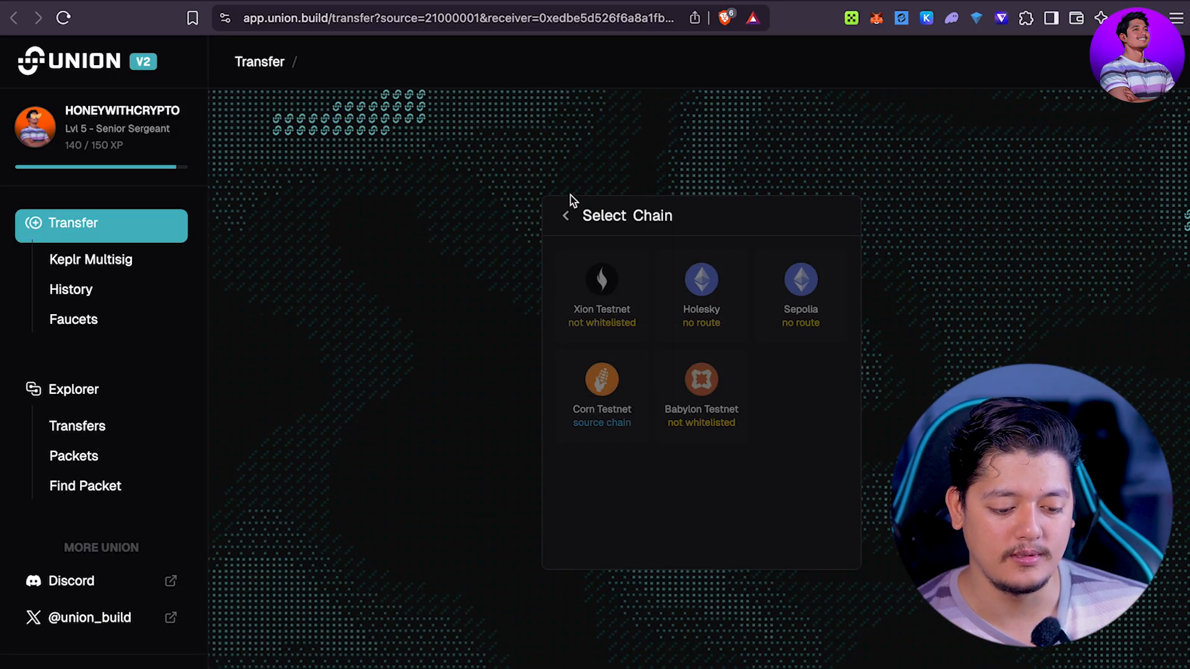
click(568, 215)
Step: Set the source to the 5 USDC balance on Xion Testnet
click(721, 308)
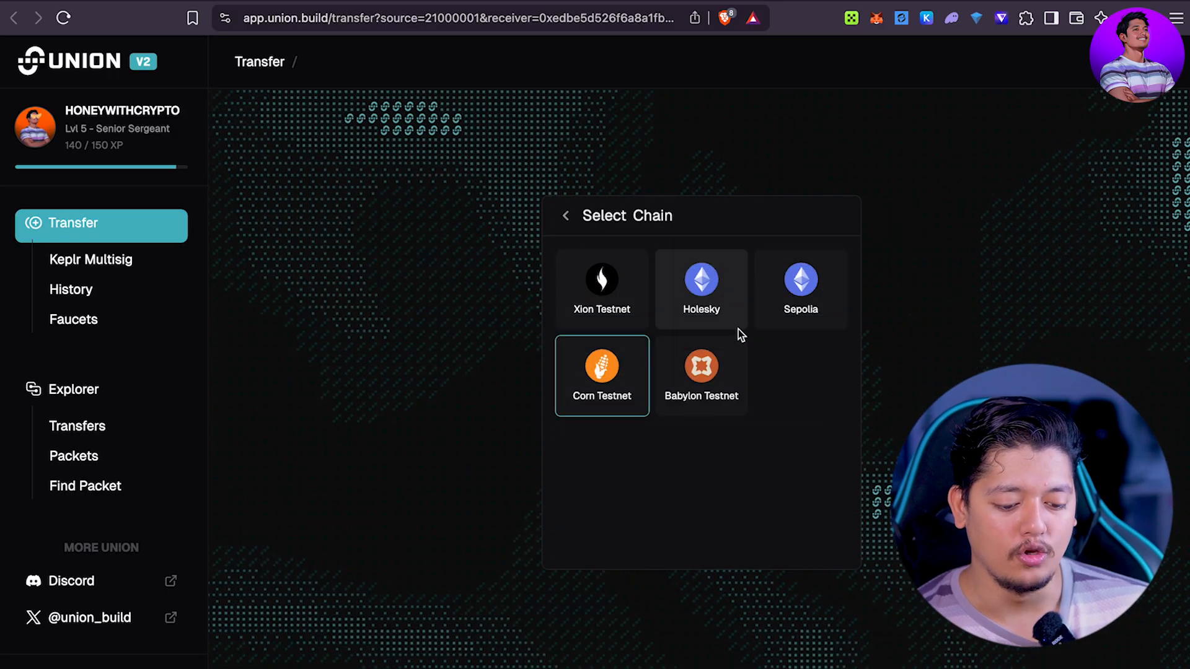
click(709, 269)
click(566, 216)
click(619, 304)
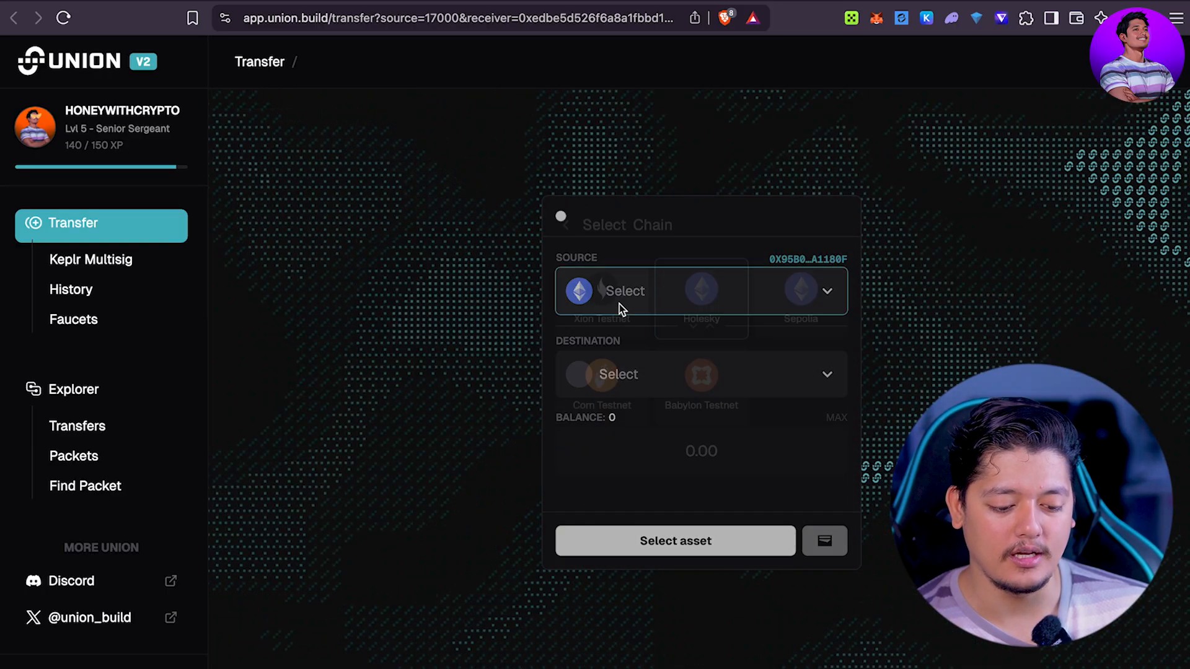
click(608, 299)
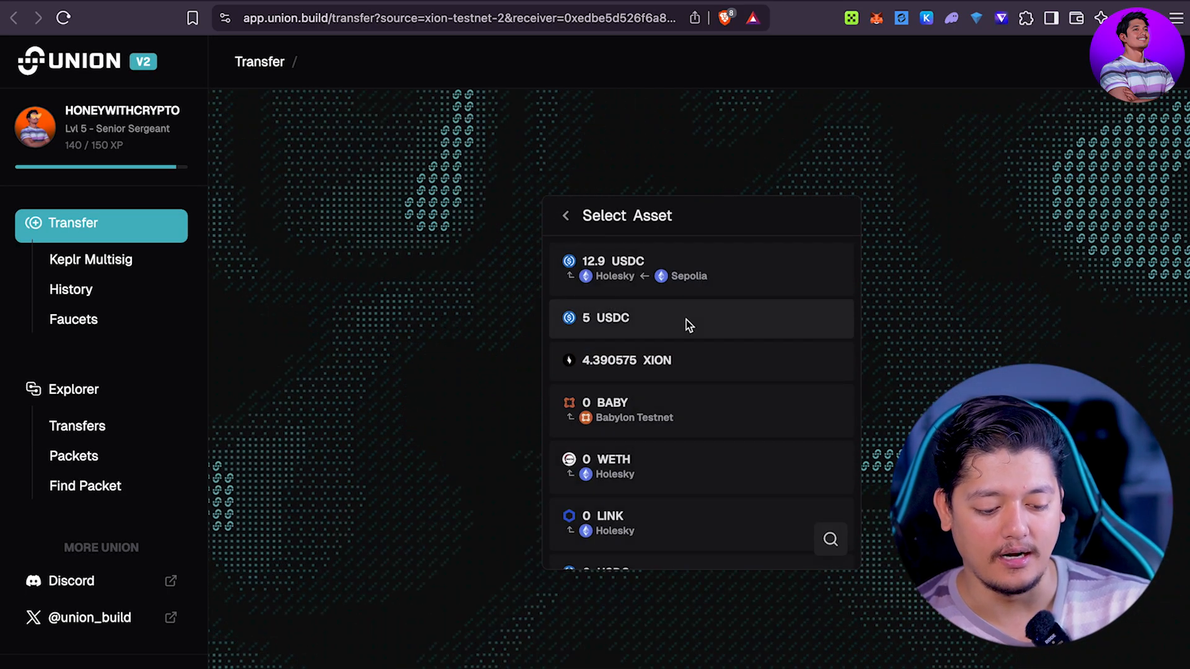
click(657, 323)
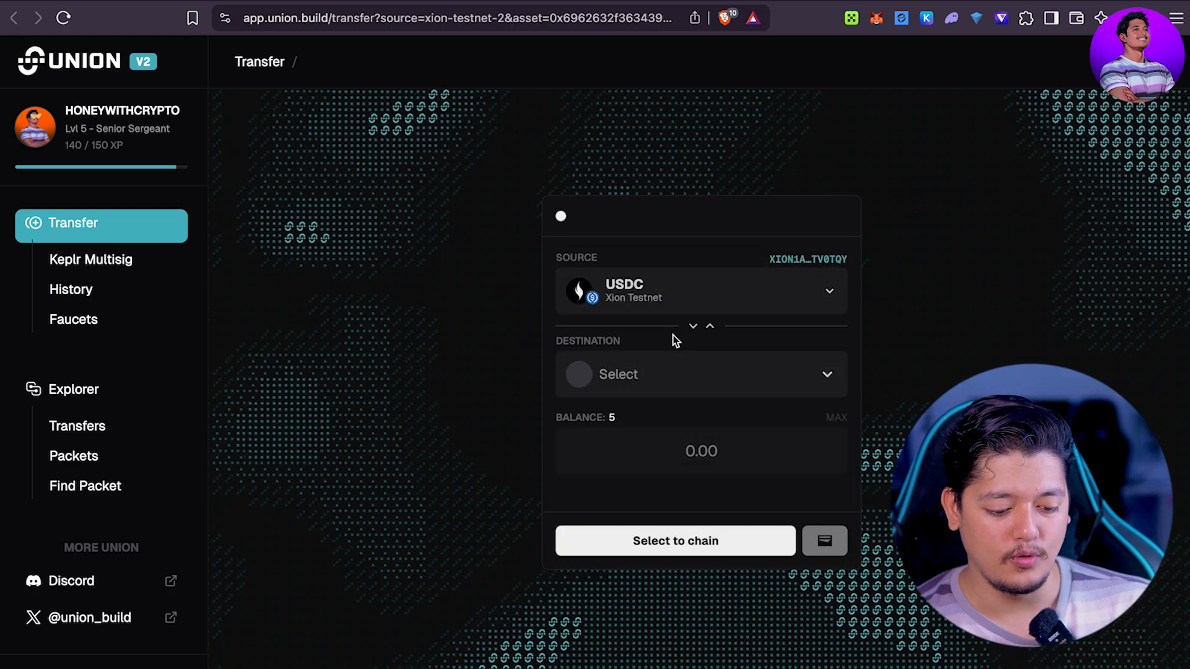
Step: Set Holesky as the destination and enter an amount of 1
click(672, 374)
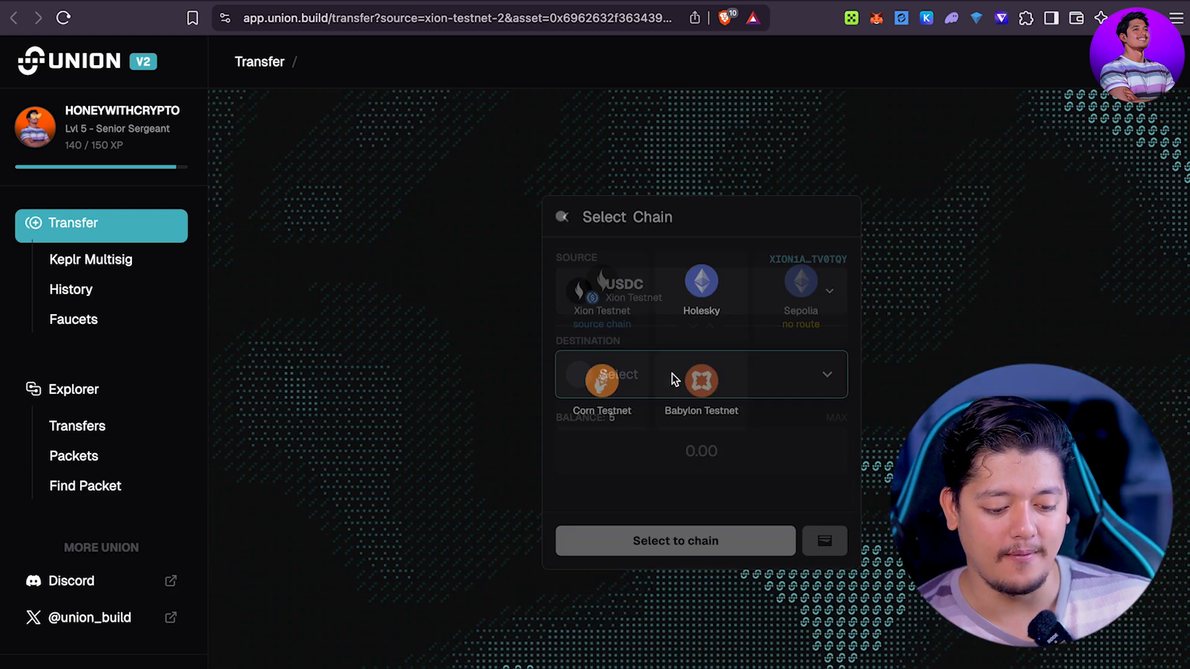
click(716, 308)
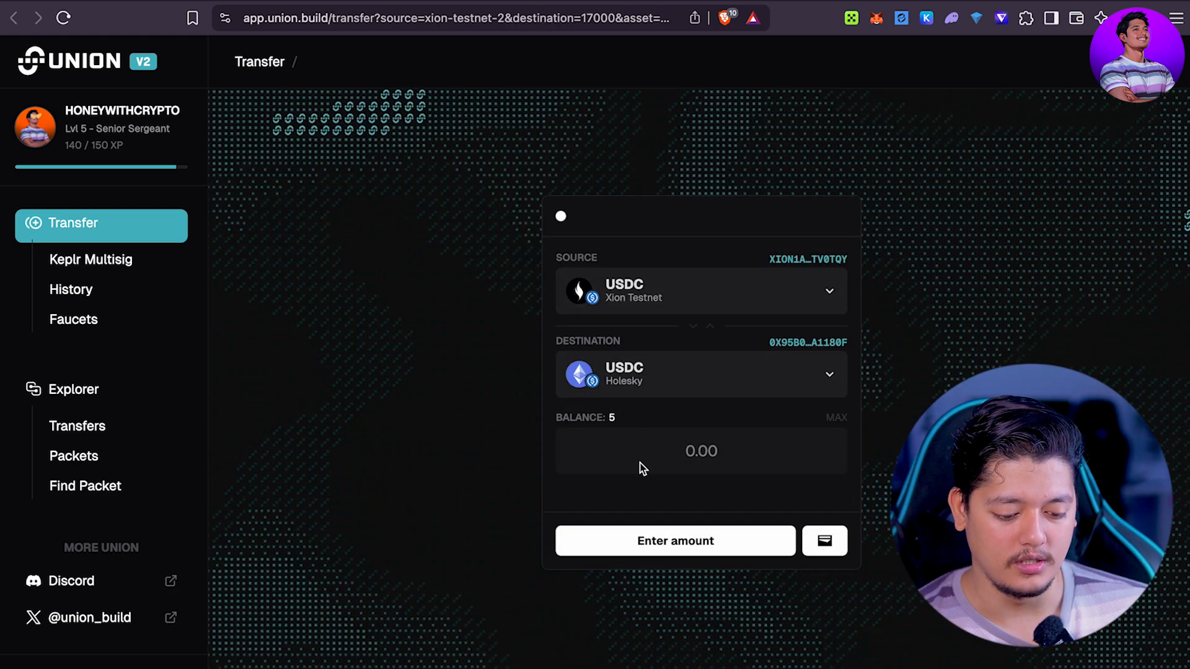
click(644, 464)
text(1)
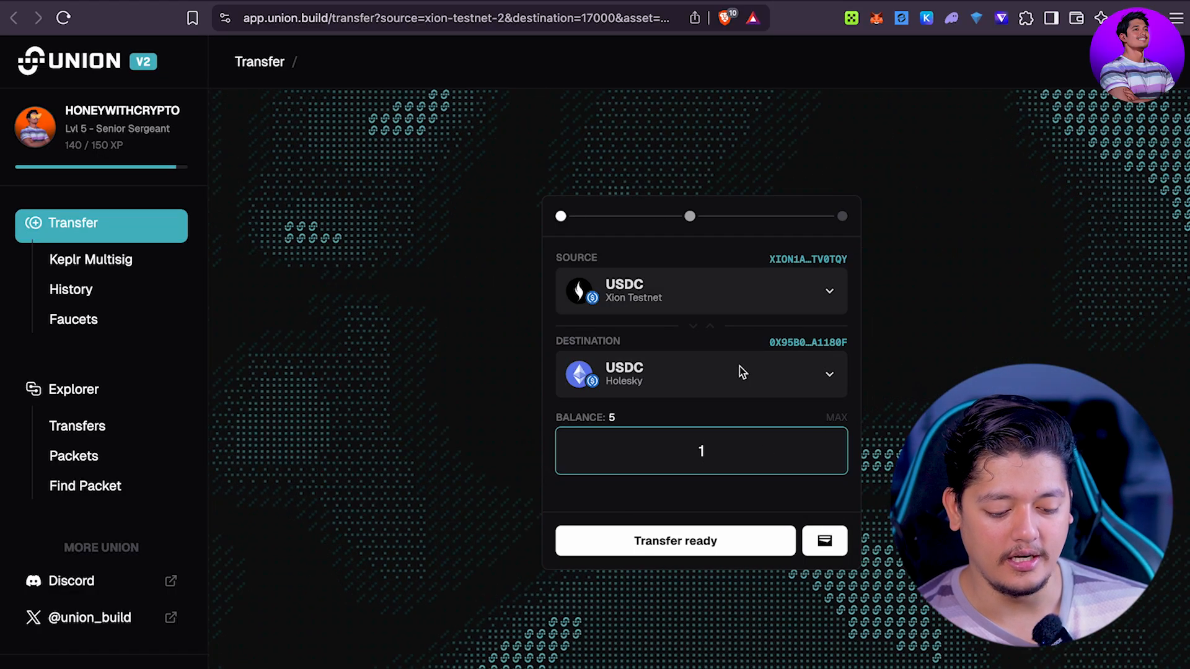
Step: Submit the 1 USDC transfer and see Transfer Successful
click(709, 549)
click(831, 554)
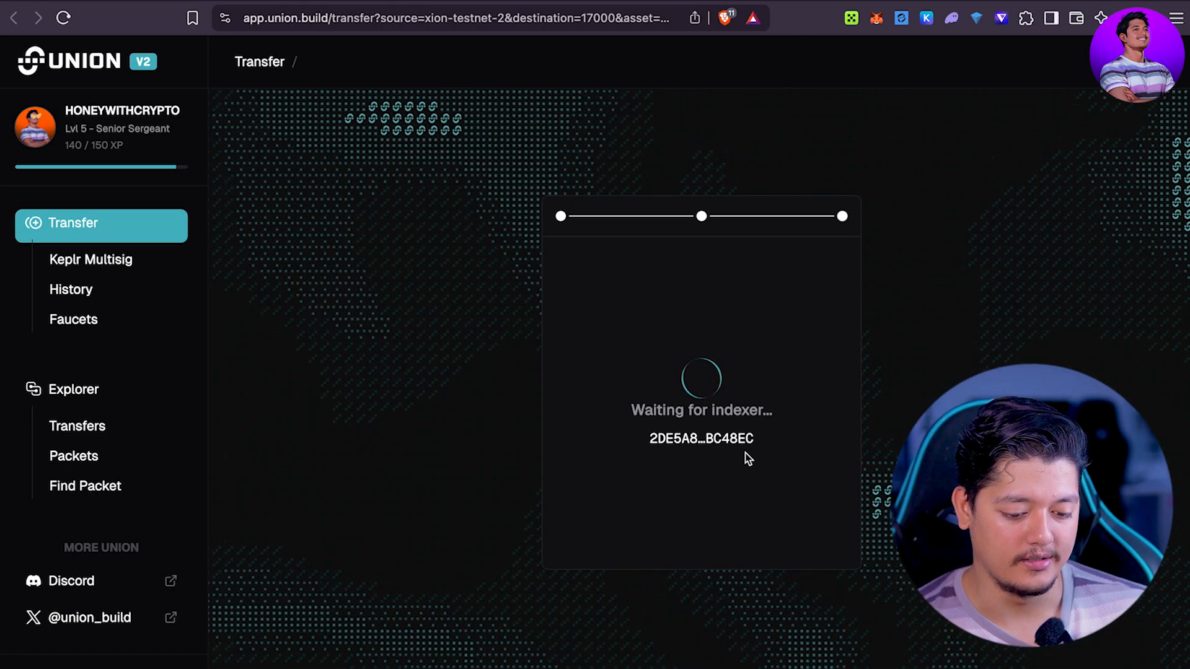
drag(620, 348, 853, 421)
click(853, 422)
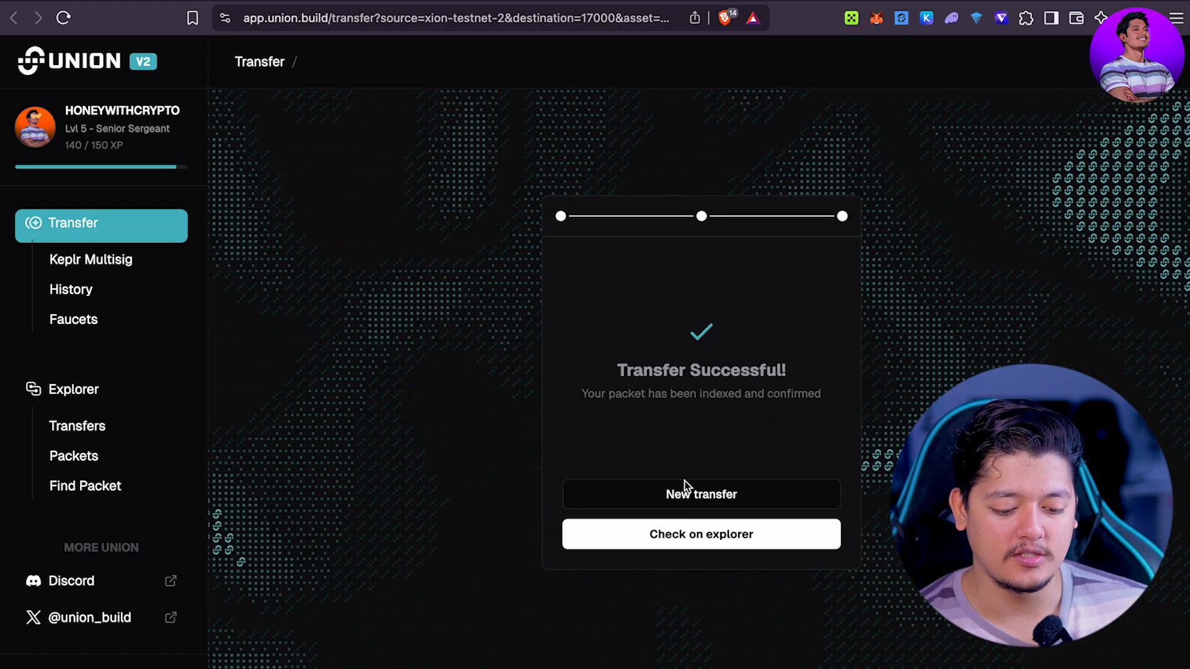
click(686, 490)
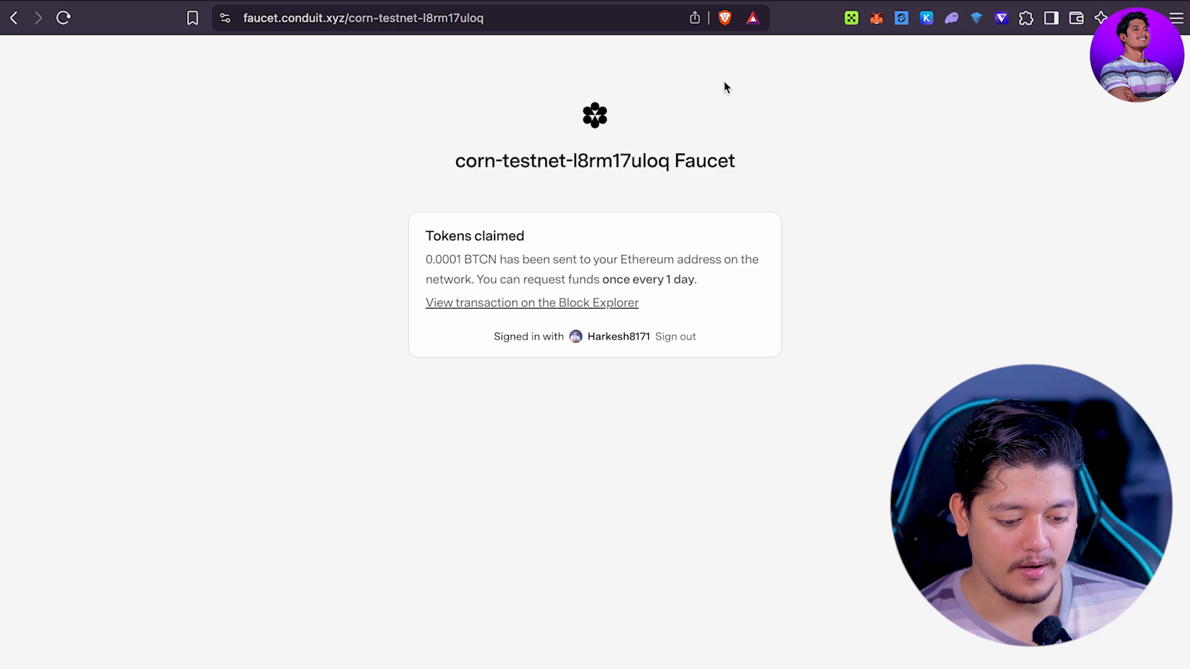
Step: Open the BTCN faucet transaction in the Corn Testnet Explorer
click(509, 303)
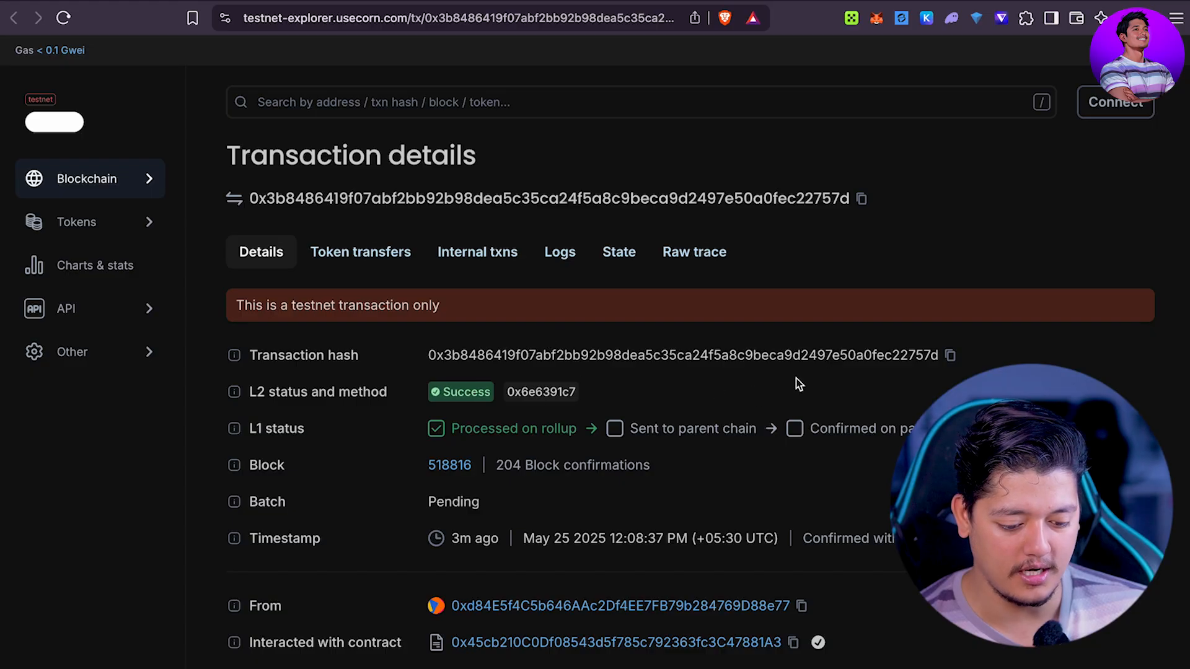
scroll(798, 384, down, 5)
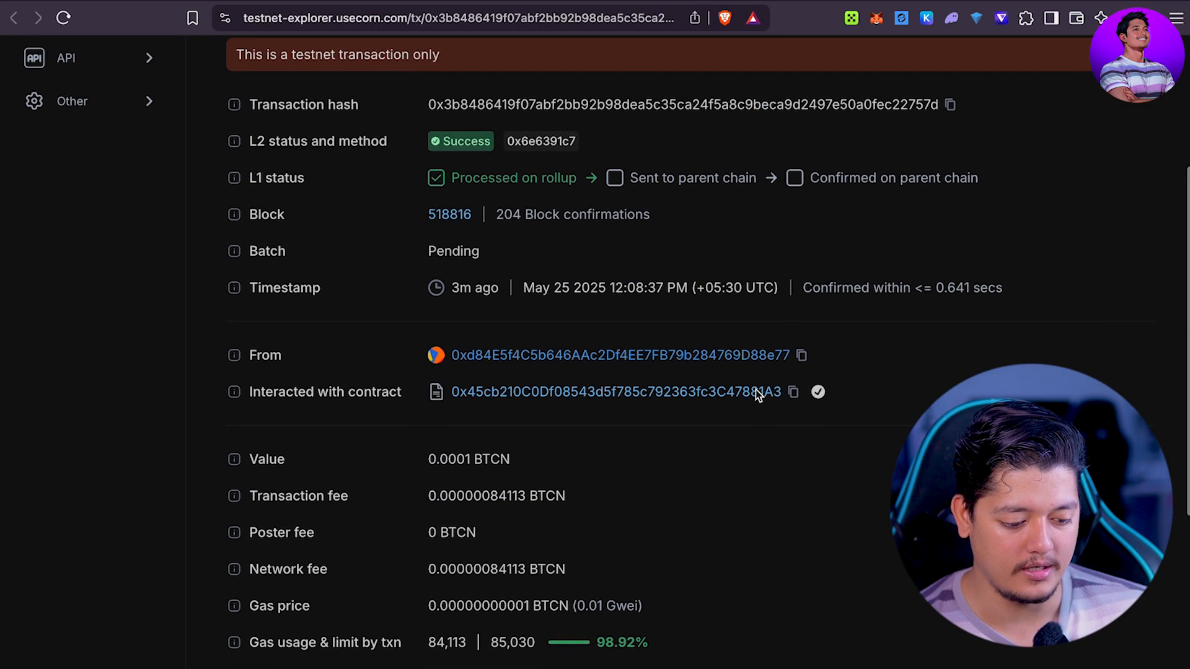
scroll(756, 392, down, 6)
scroll(756, 392, up, 10)
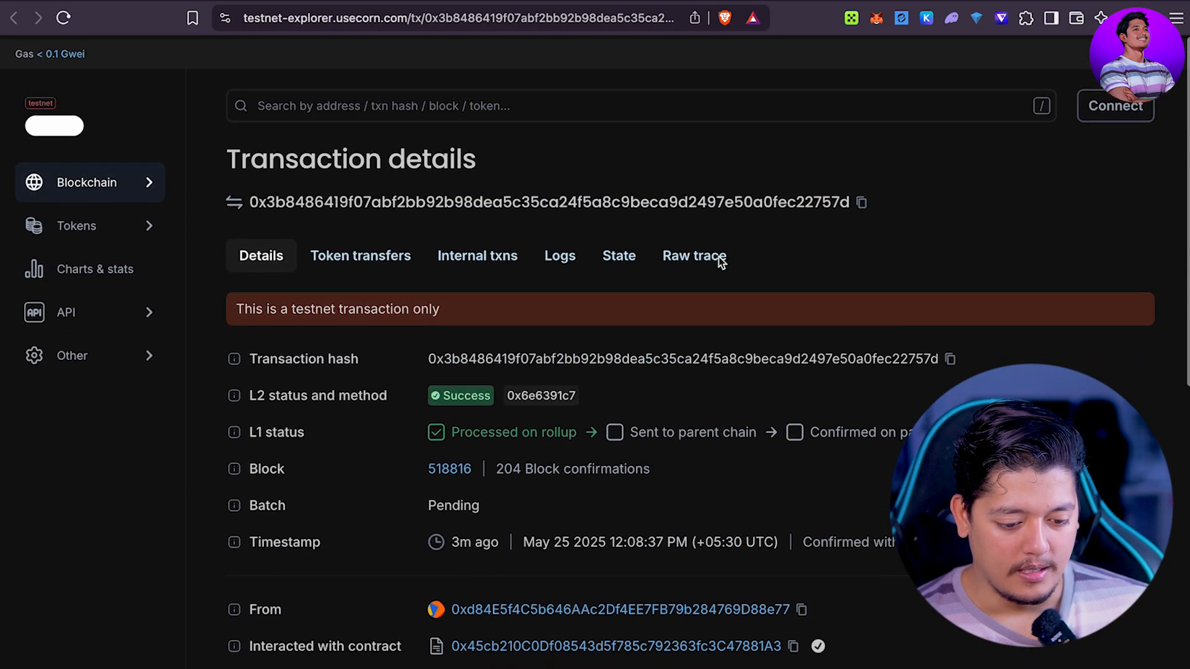
Step: Look up the wallet address and check its tokens: 0.0001 BTCN and 1 ibc token
click(802, 102)
text(0x95b0dFEEd8bCD0CFfFF97A3f8Ac92ae657A1180f)
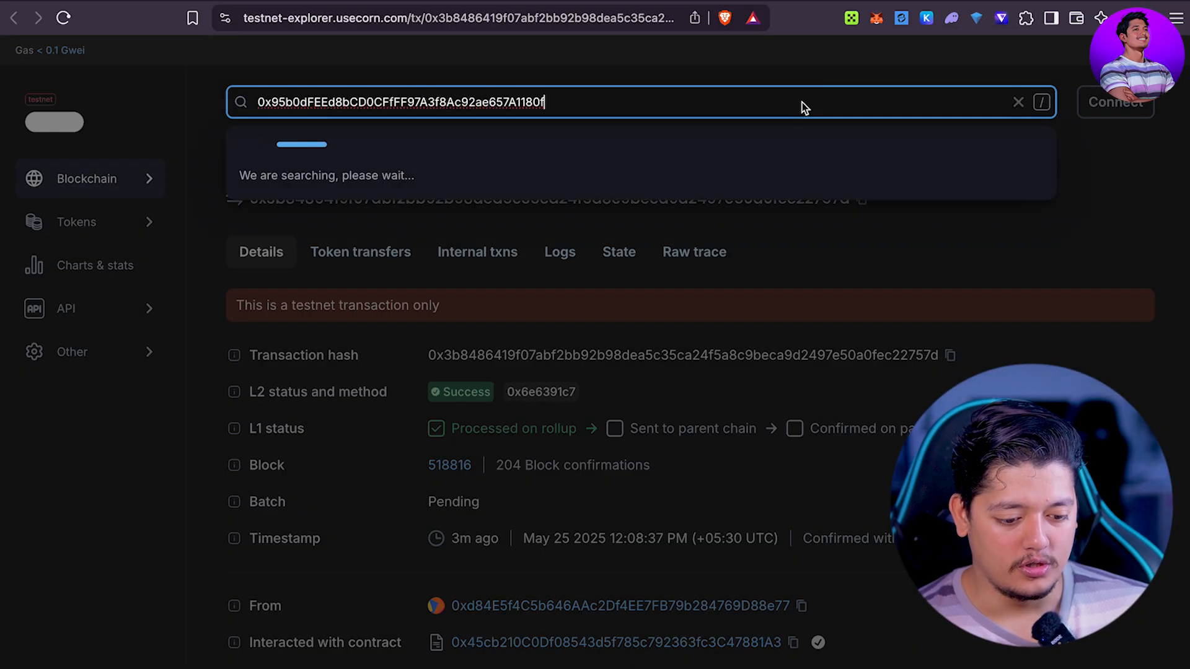
click(455, 193)
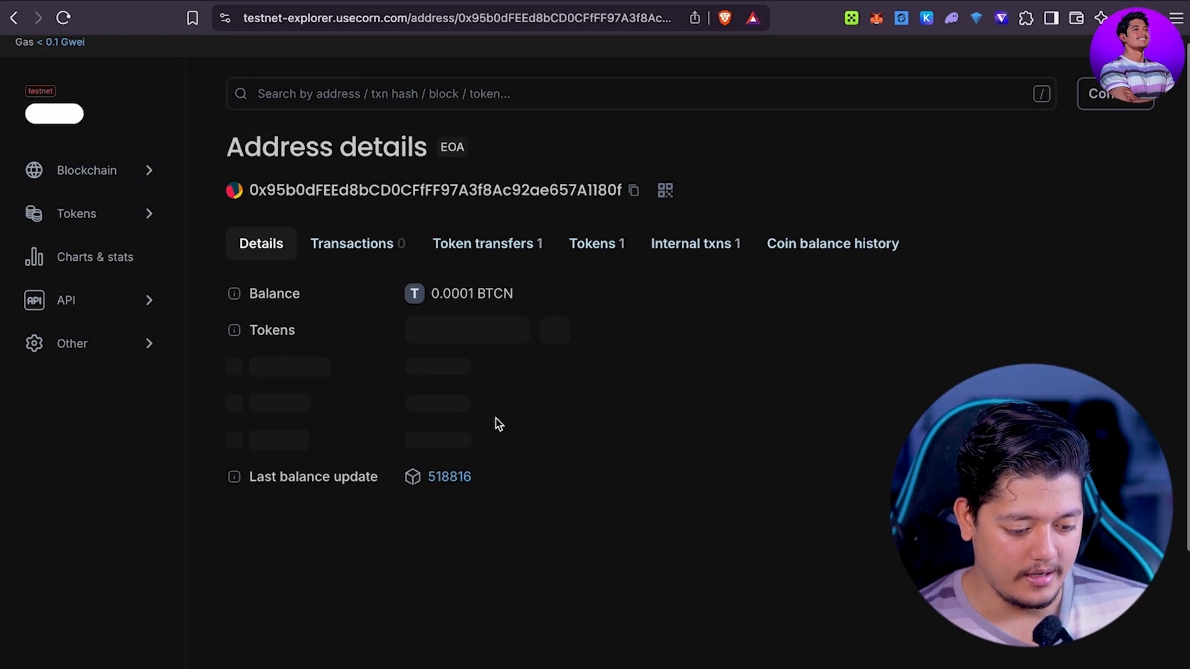
click(489, 292)
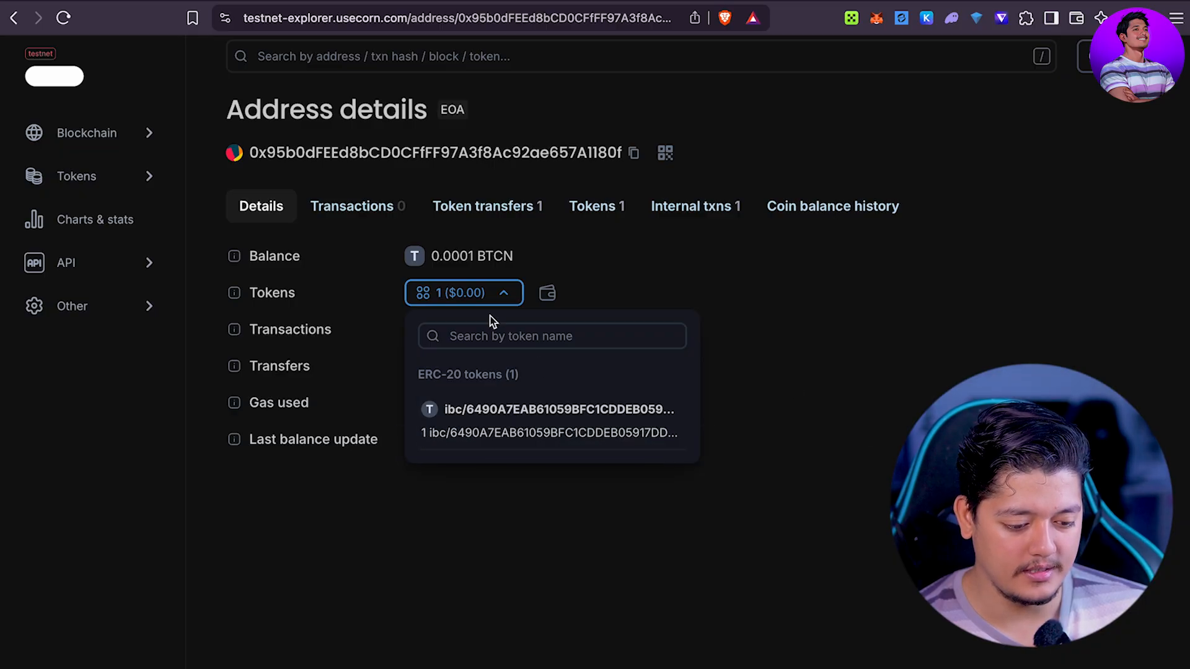
click(448, 217)
click(579, 207)
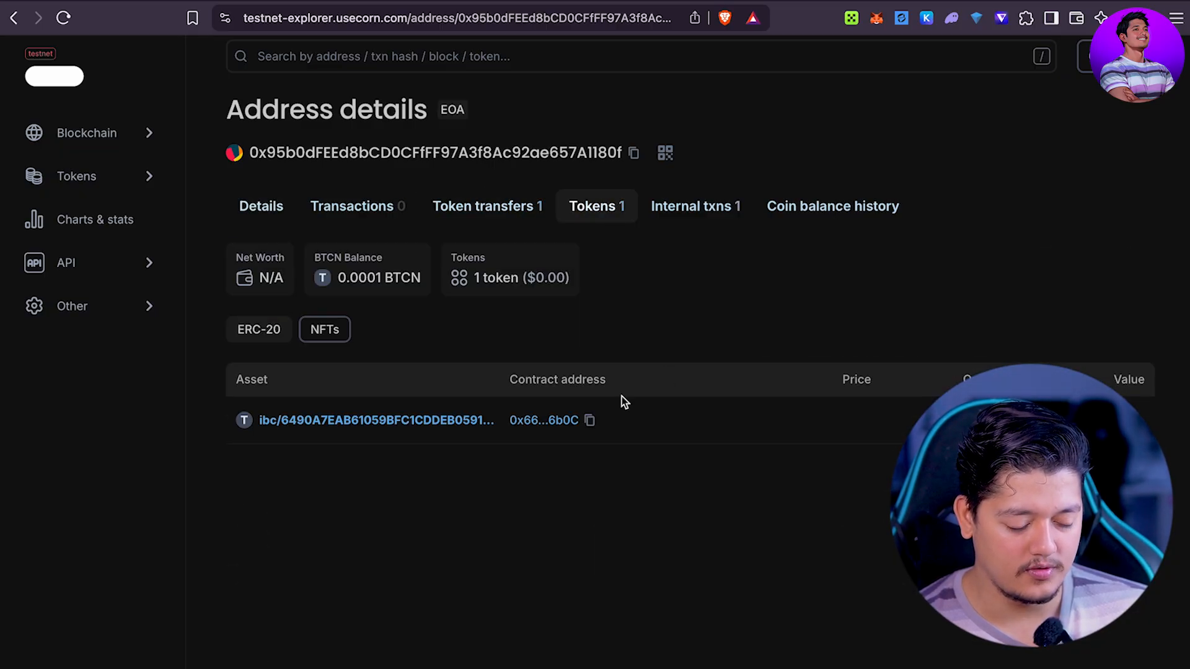
scroll(622, 400, down, 2)
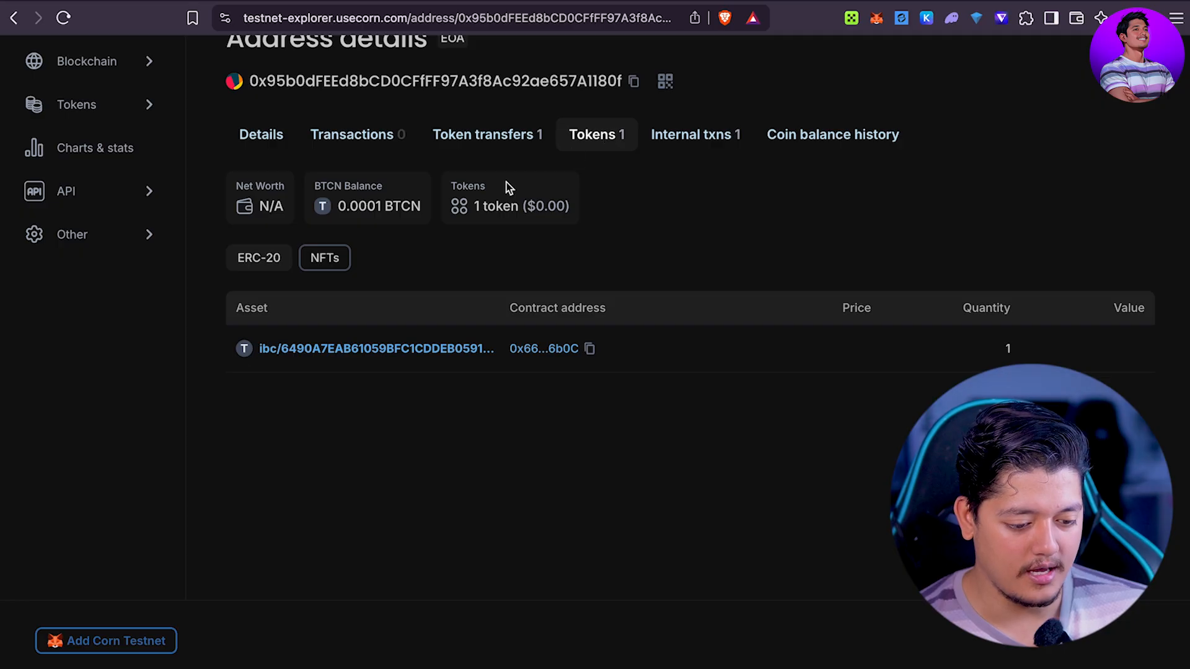
click(695, 1)
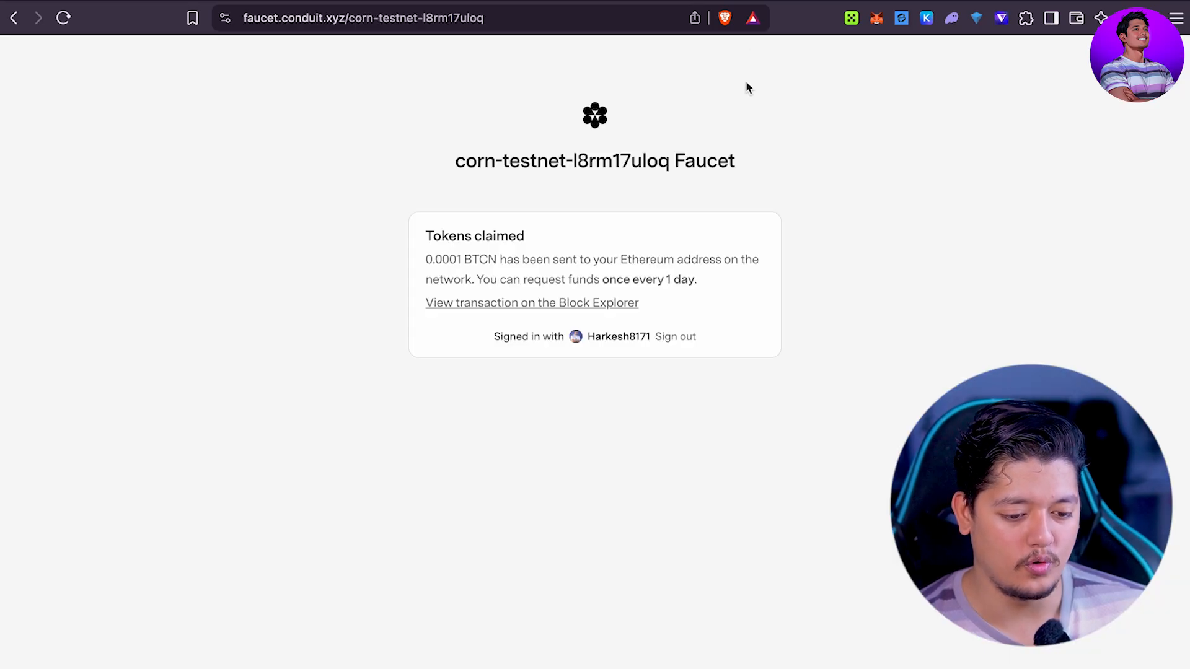
click(700, 0)
Step: Set Corn Testnet USDC as the transfer source
click(666, 300)
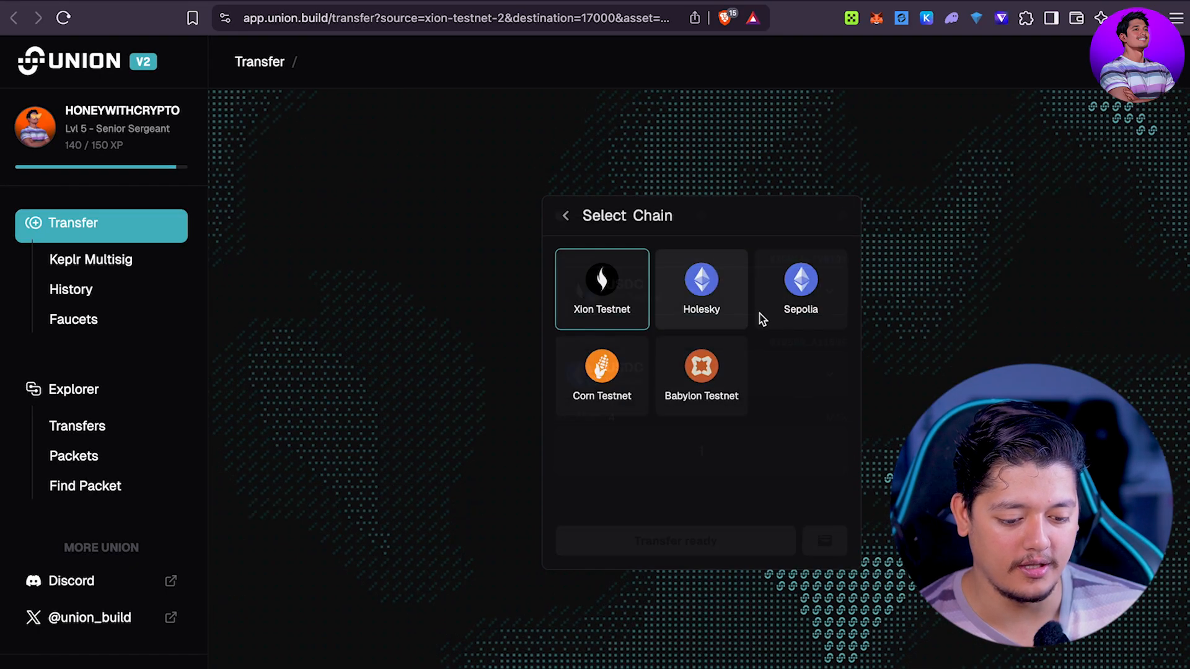
click(593, 397)
scroll(704, 406, down, 10)
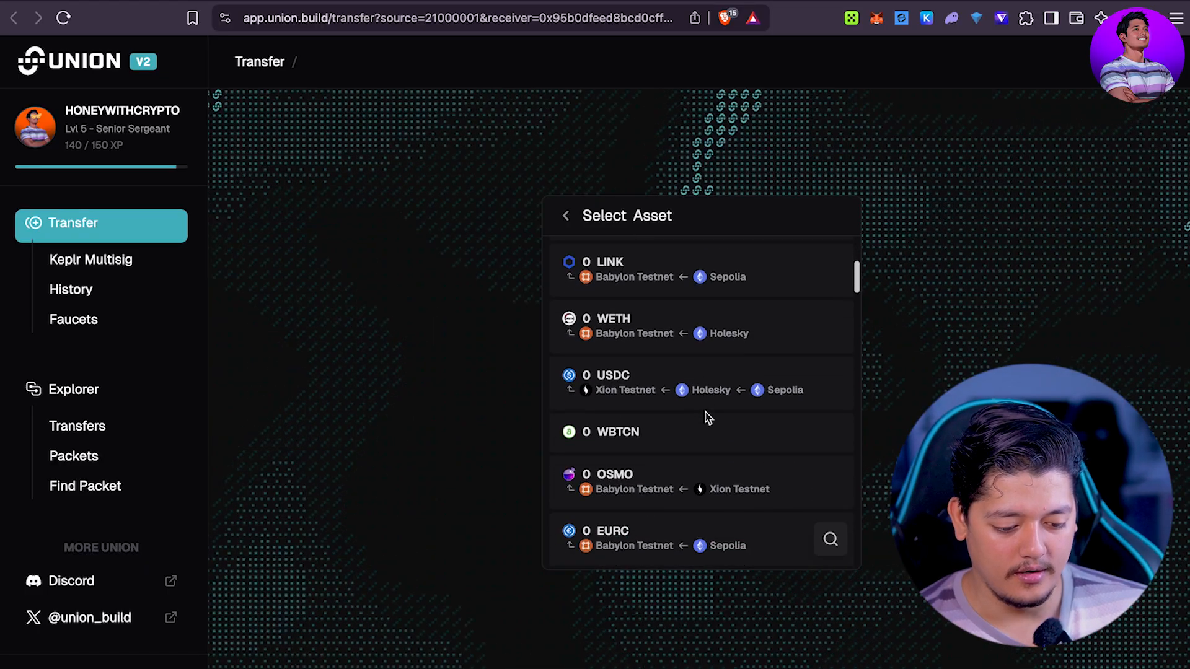
scroll(707, 418, down, 10)
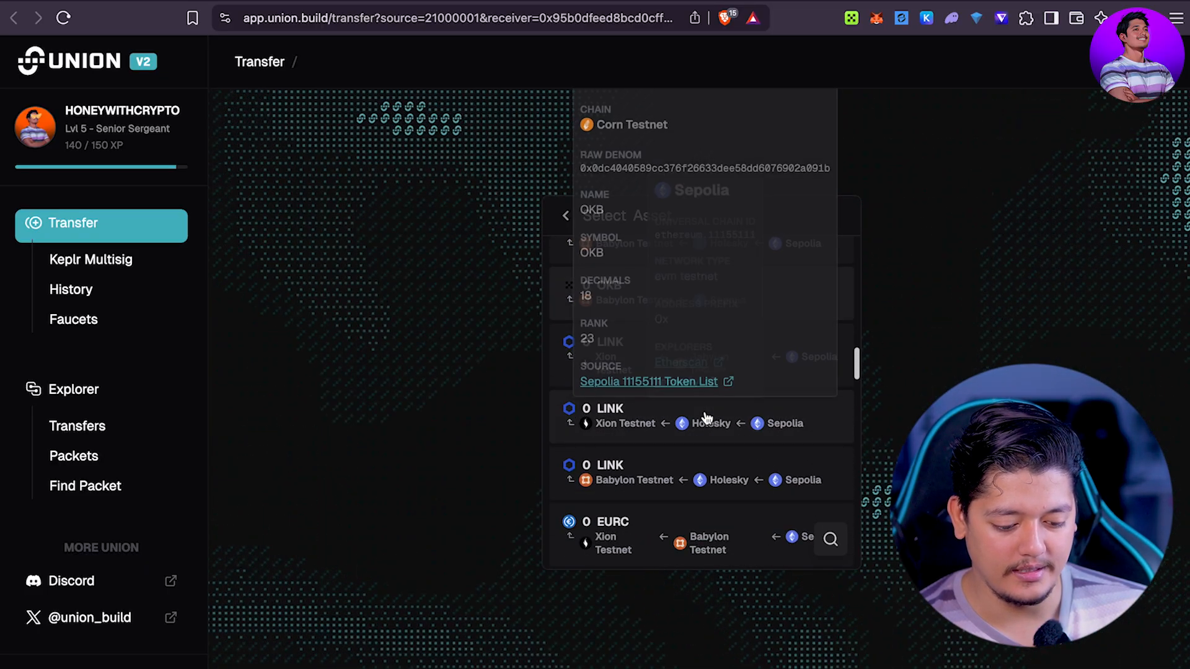
scroll(707, 416, up, 20)
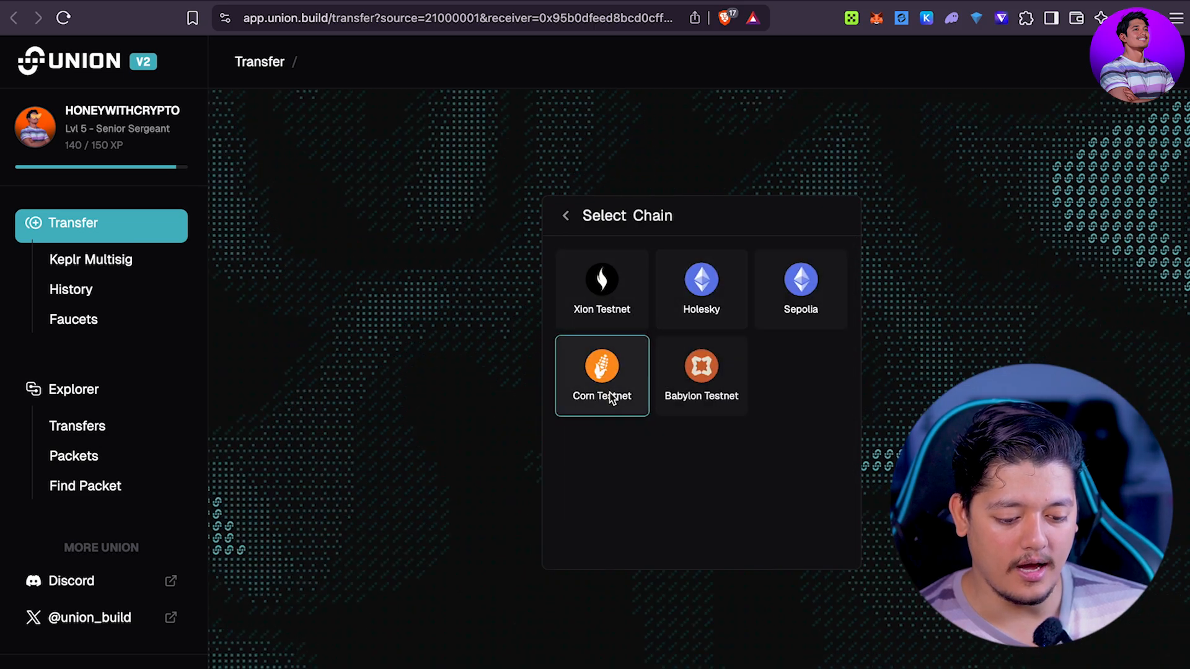
click(614, 393)
click(698, 277)
Step: Set Babylon Testnet as destination, enter 0.3, and start the transfer
click(699, 390)
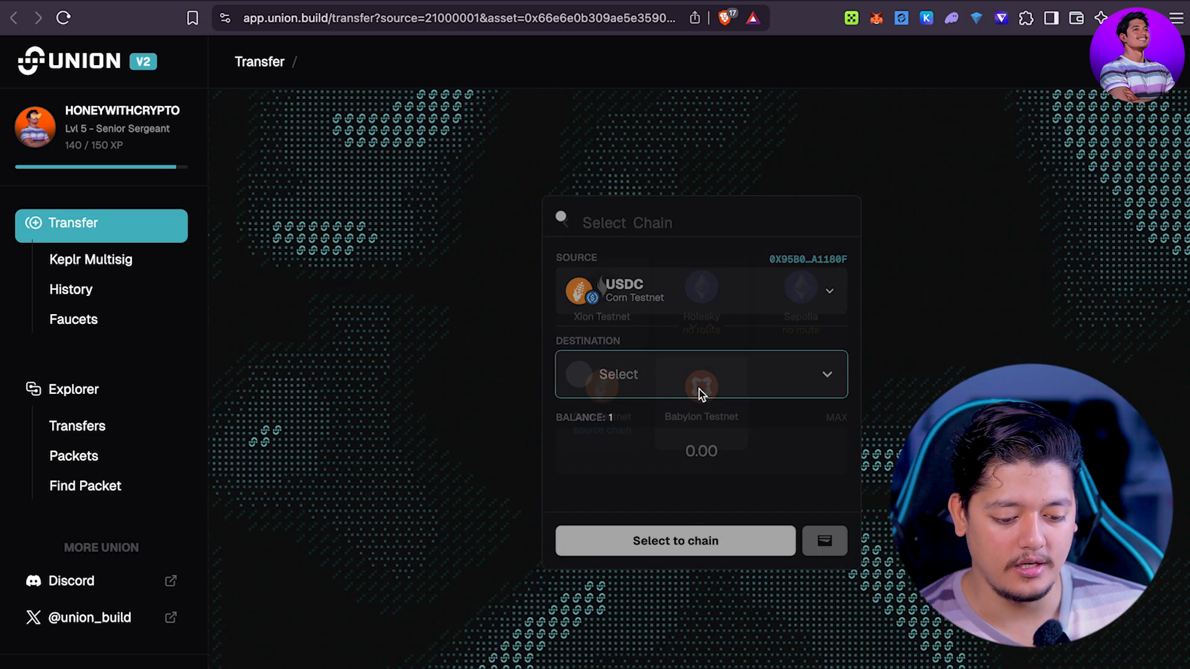
click(715, 418)
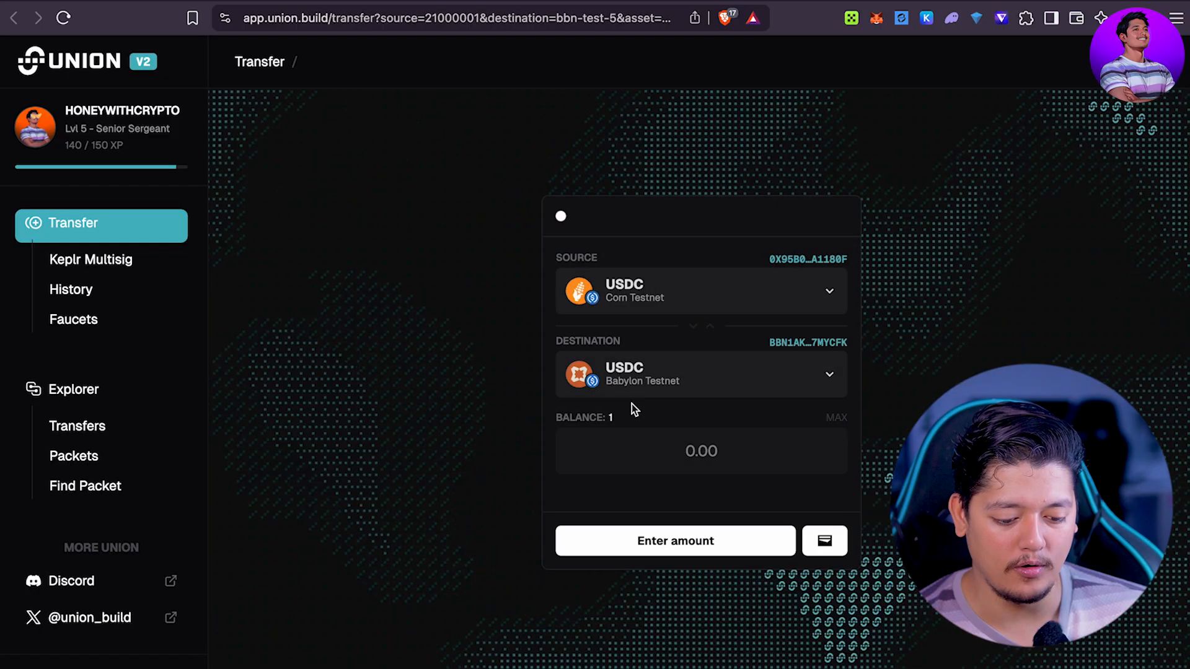
click(703, 449)
text(1)
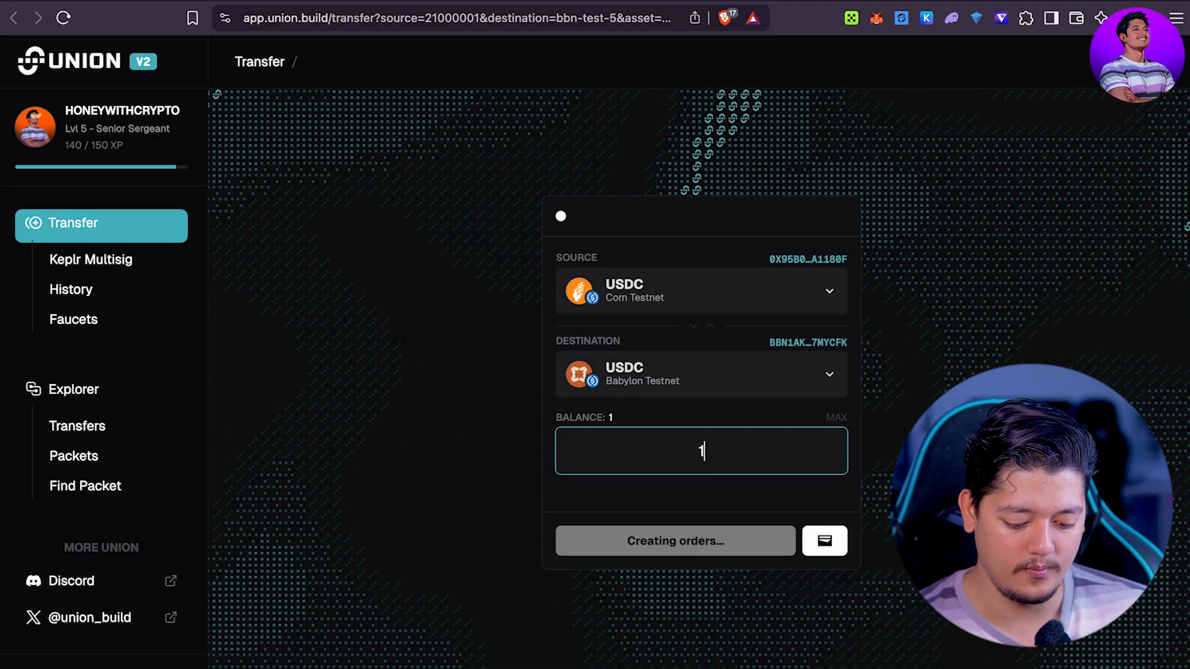
key(BackSpace)
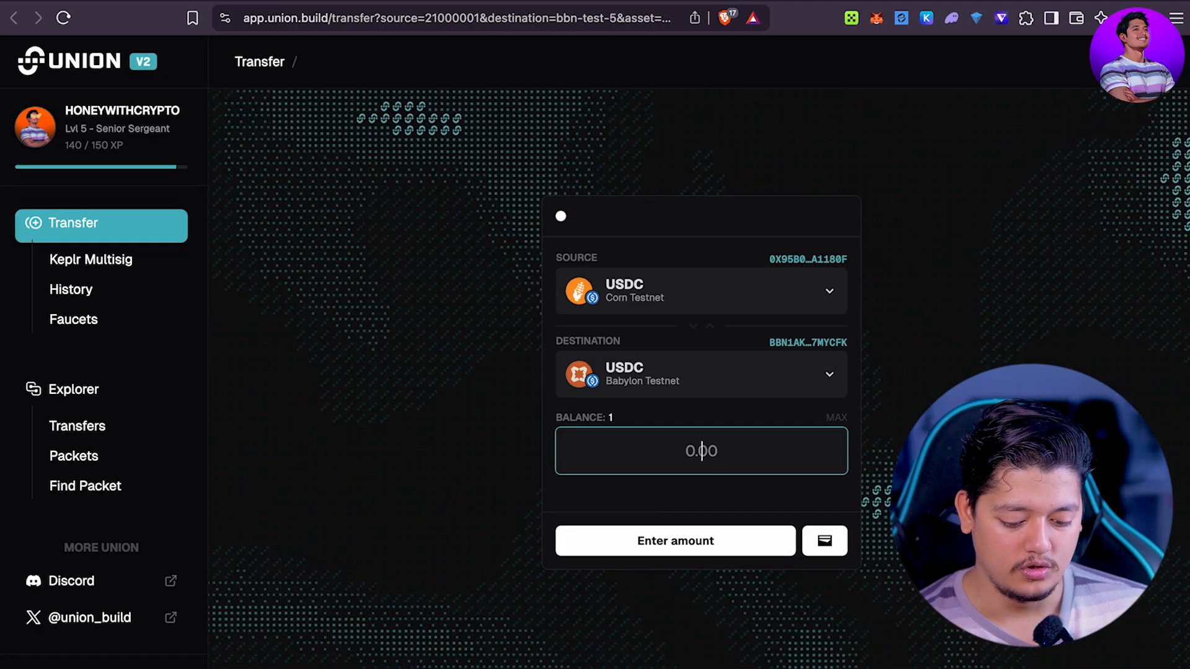
text(0.3)
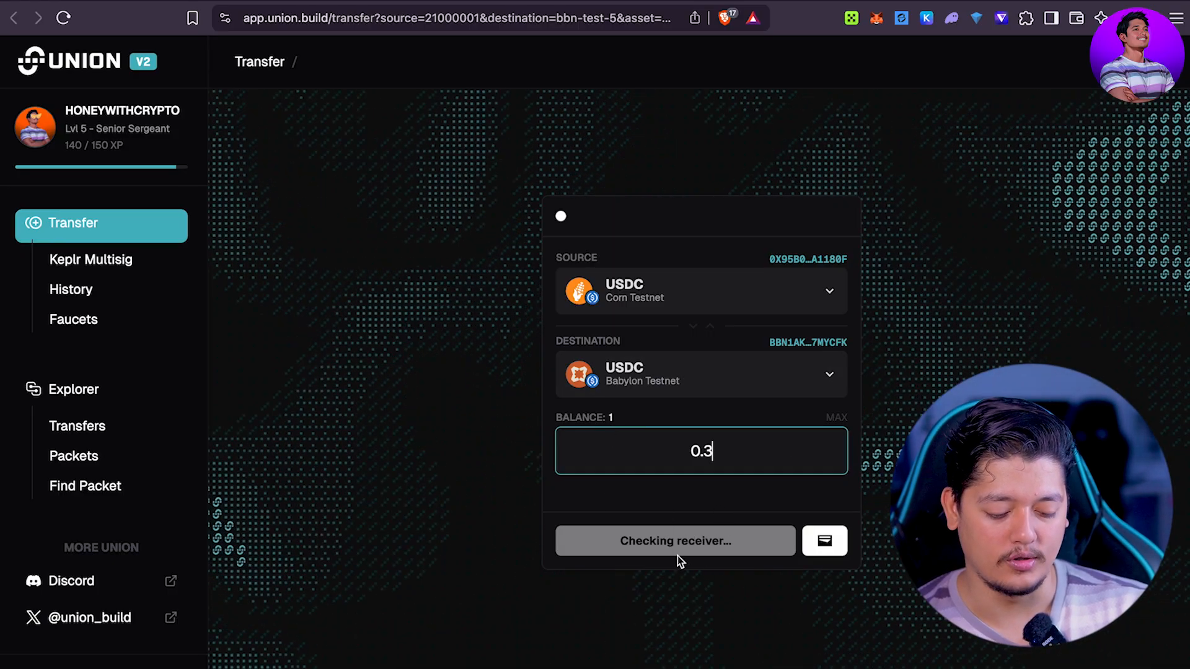
click(686, 539)
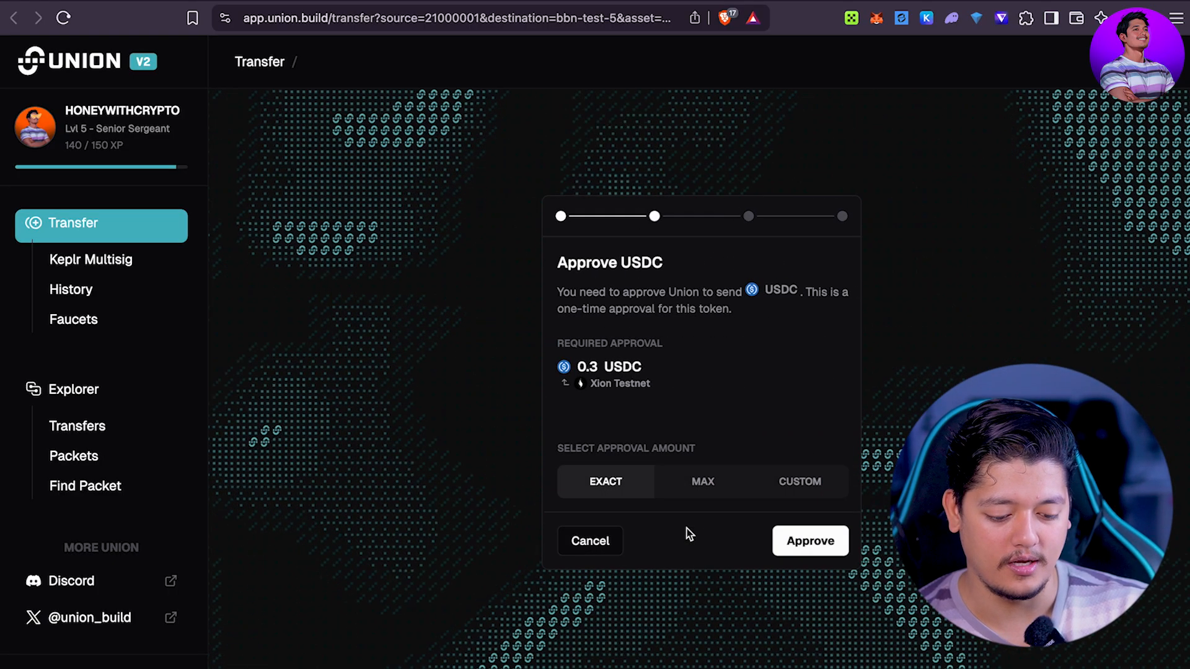
Step: Approve the 0.3 USDC, submit, and confirm the transaction in the wallet
click(801, 540)
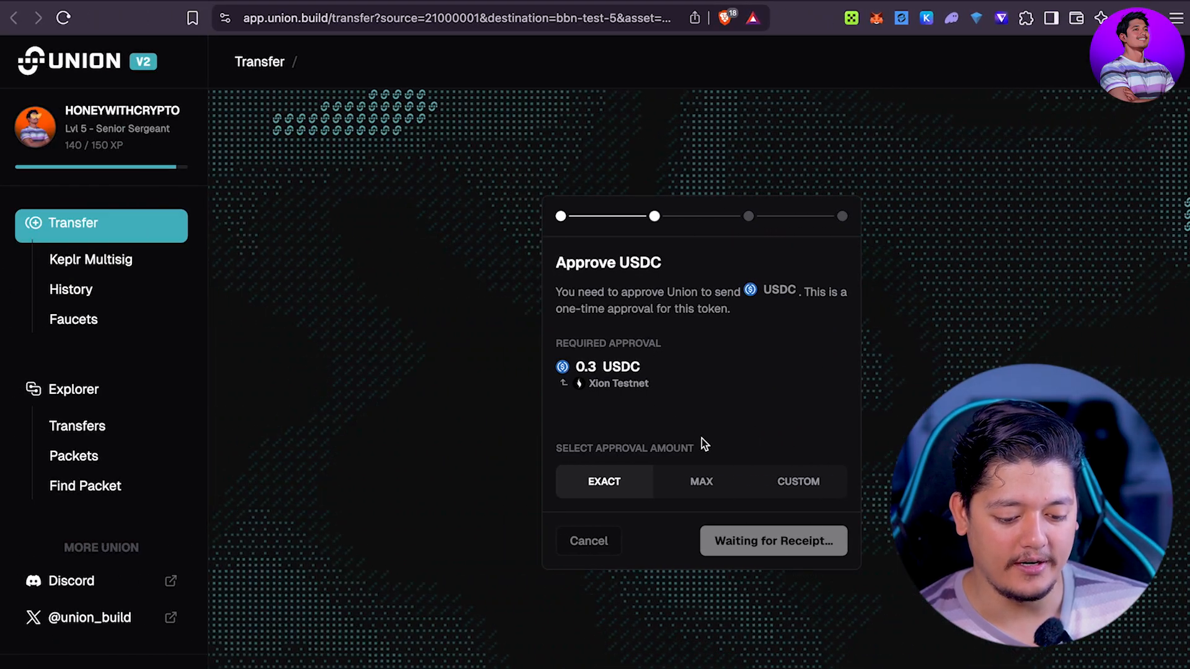
click(805, 543)
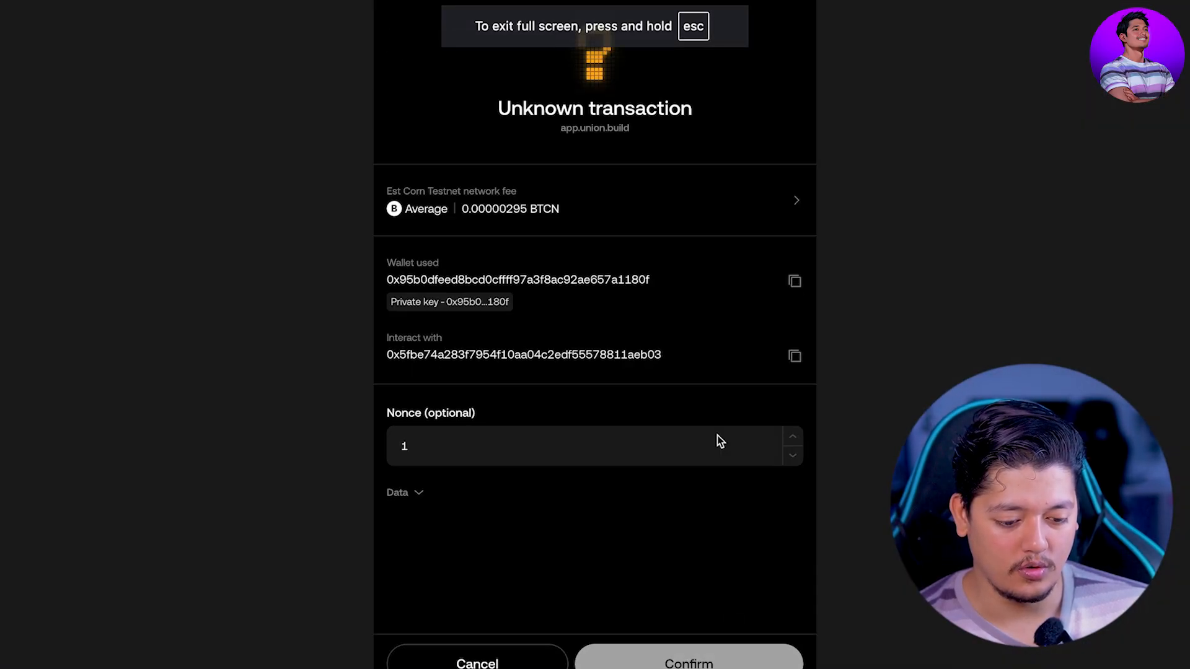
click(693, 662)
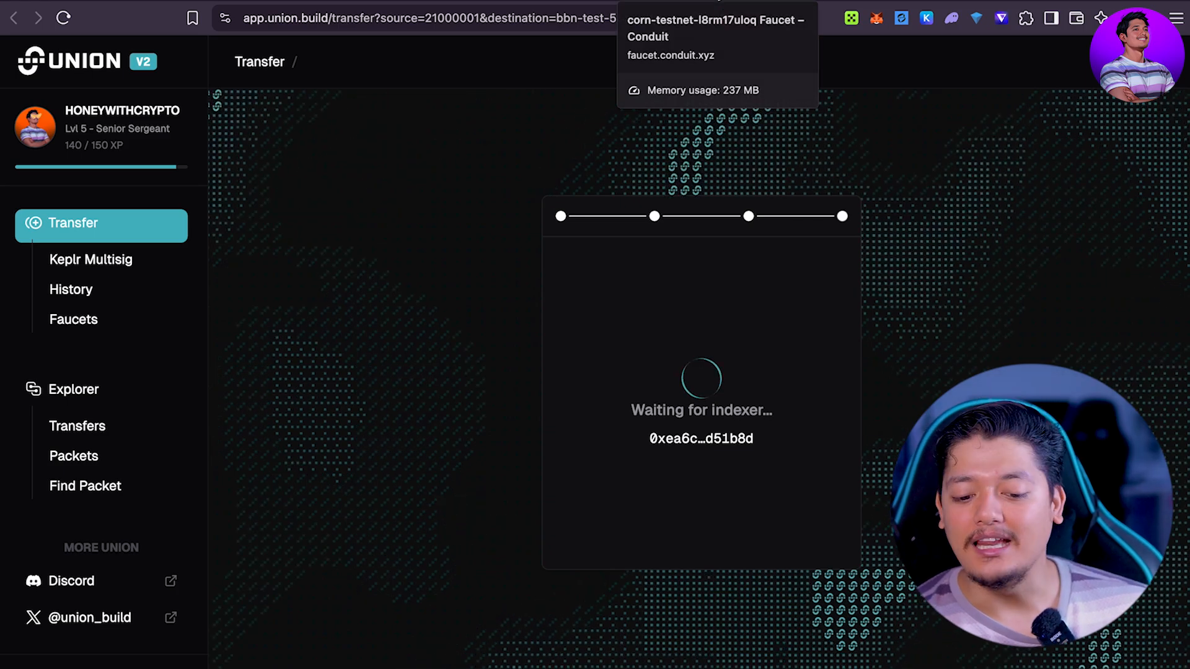
Step: Open the Dashboard from the union.build footer and load the empty dashboard.union.build transfer form
click(501, 5)
scroll(543, 270, up, 10)
click(601, 6)
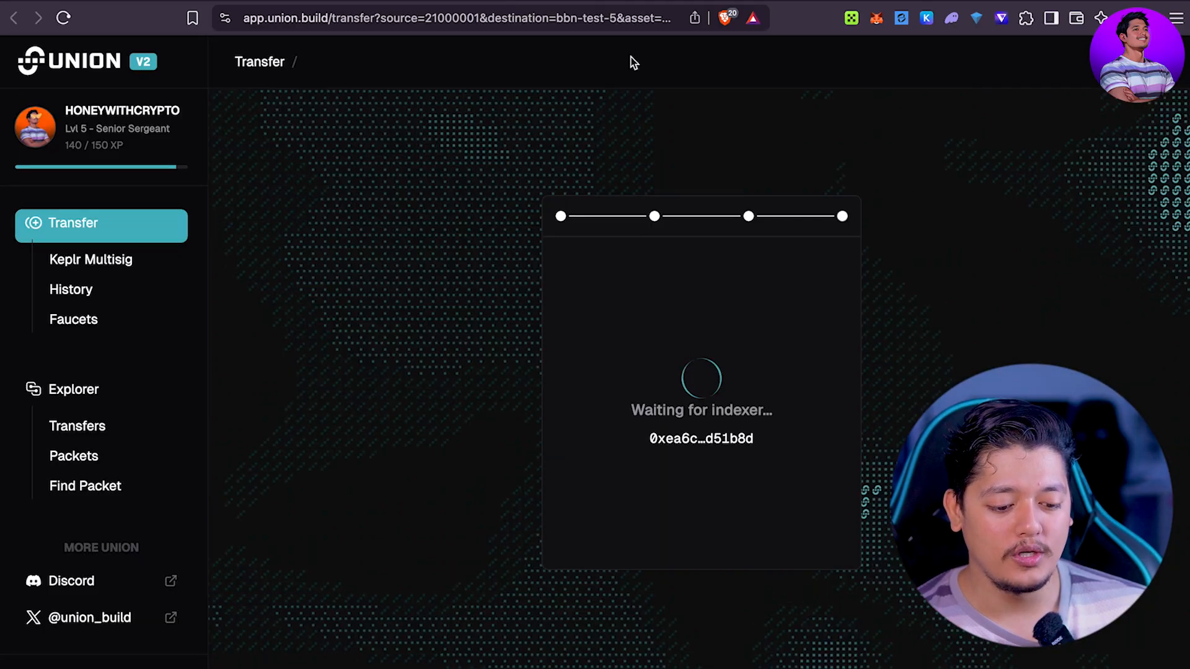
click(500, 5)
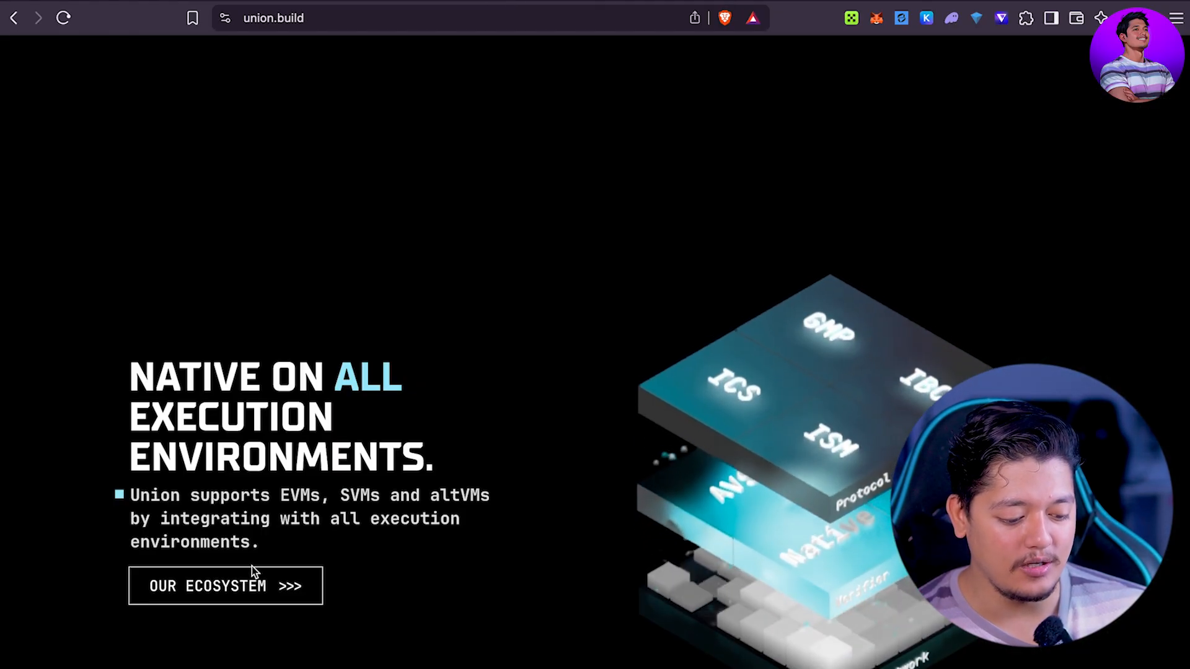
scroll(480, 523, down, 15)
click(409, 419)
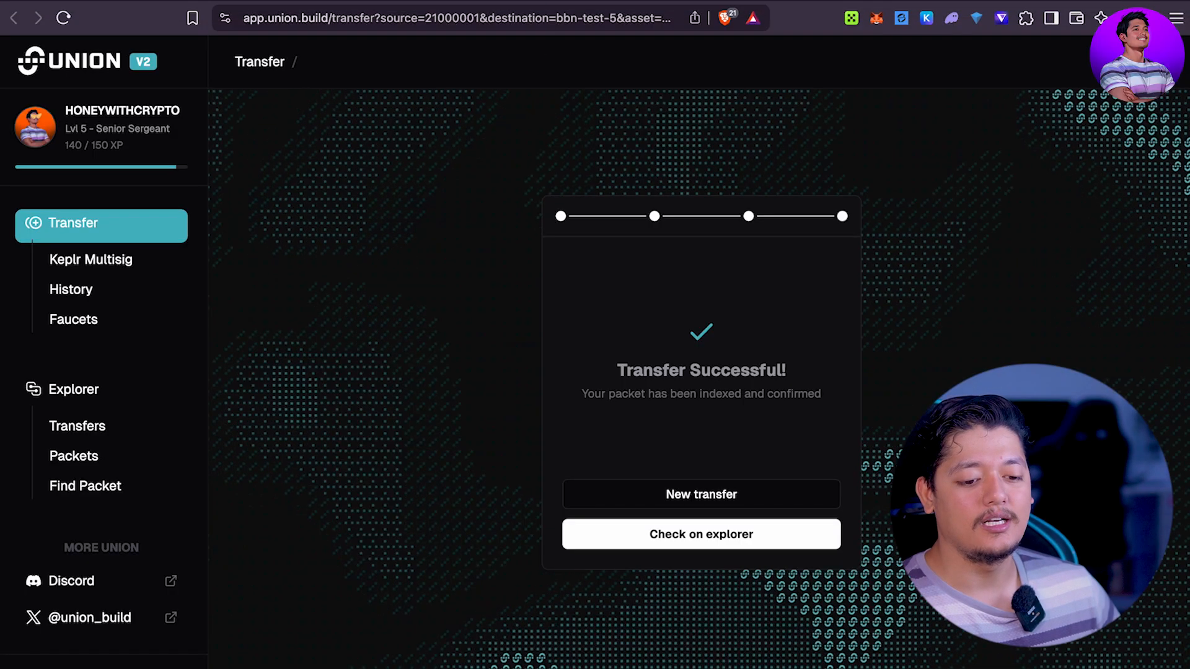
click(544, 3)
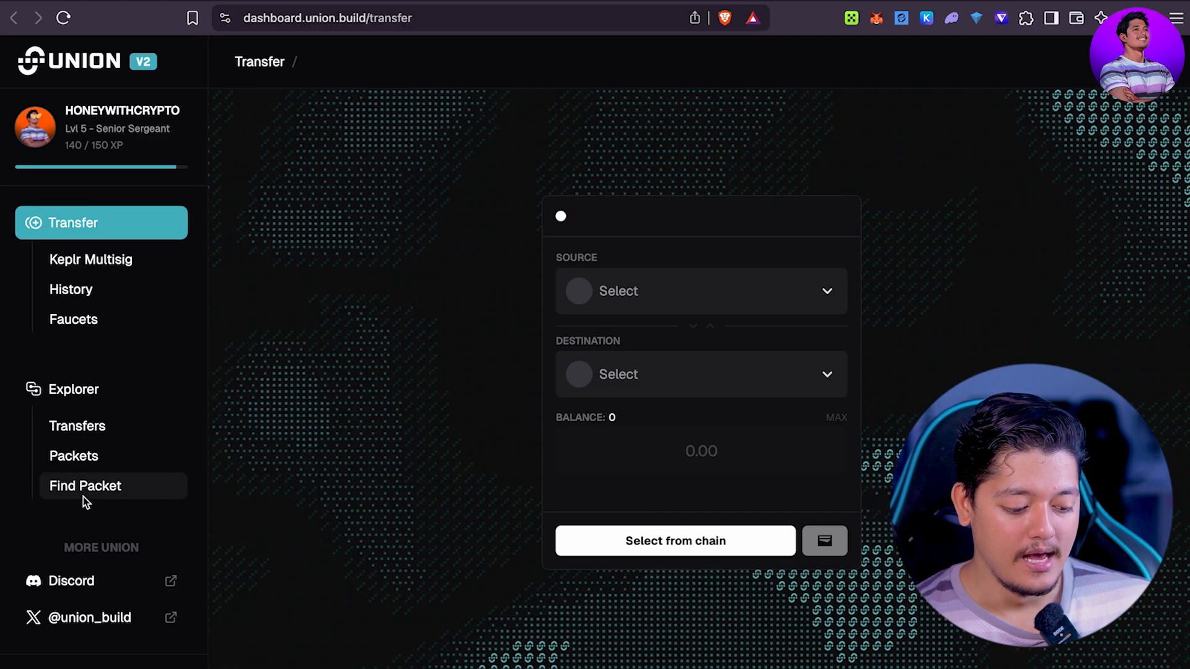
Step: Set Holesky as the source chain and pick its USDC asset holding 37
click(663, 282)
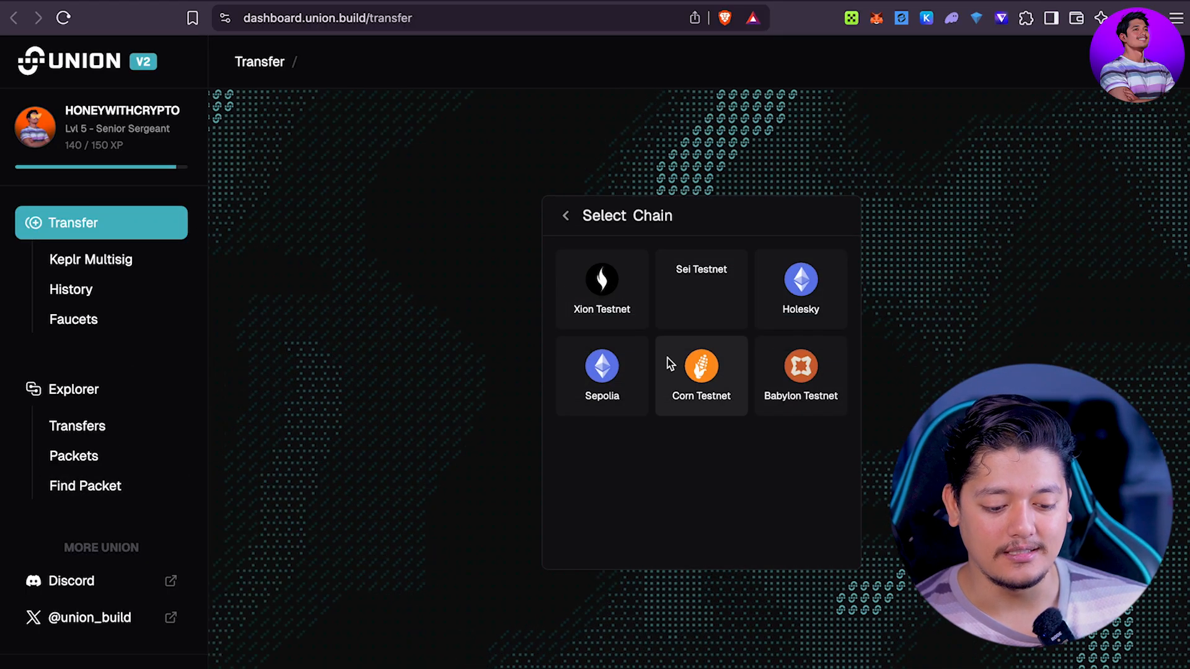
click(722, 292)
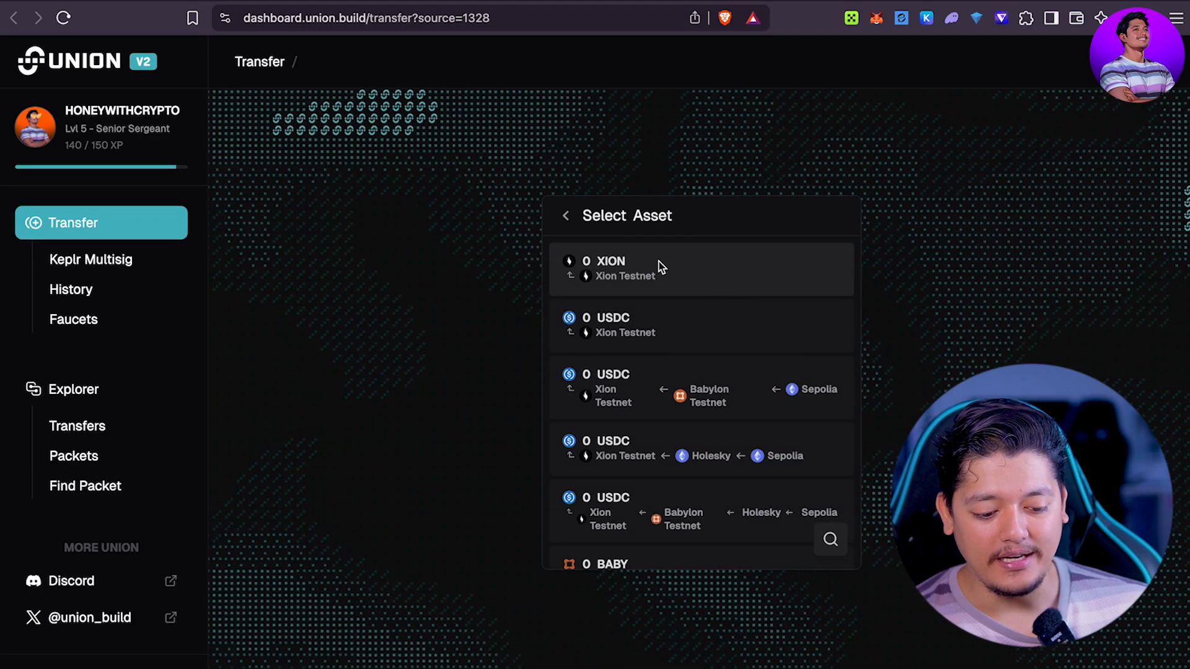
click(571, 225)
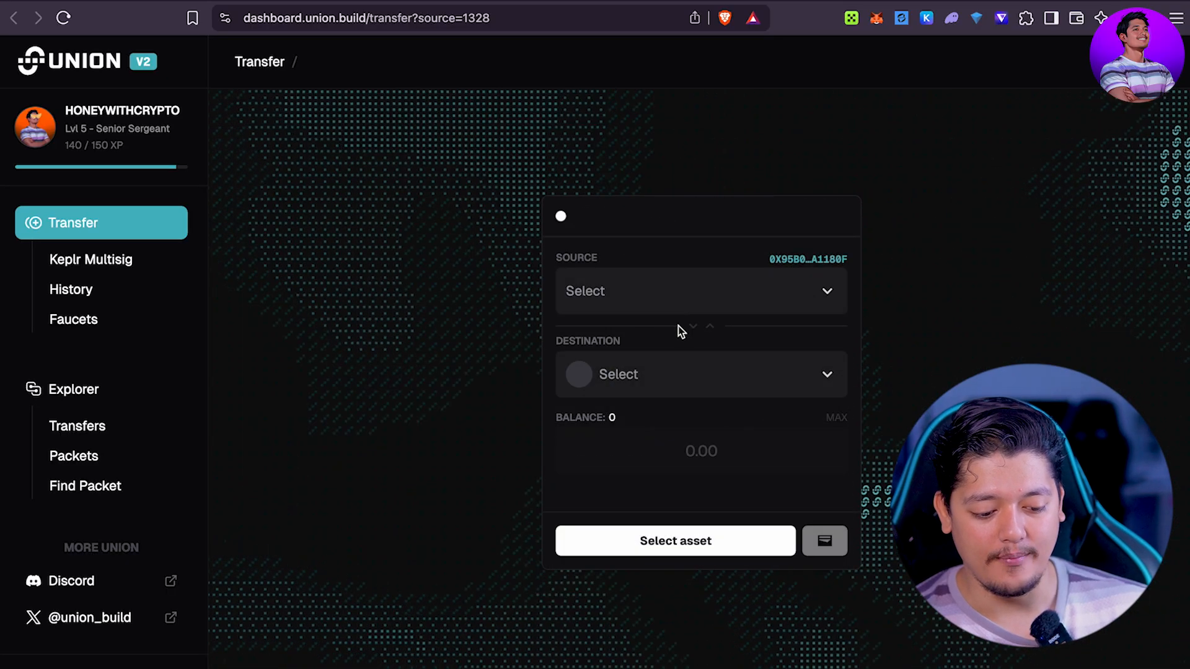
click(643, 305)
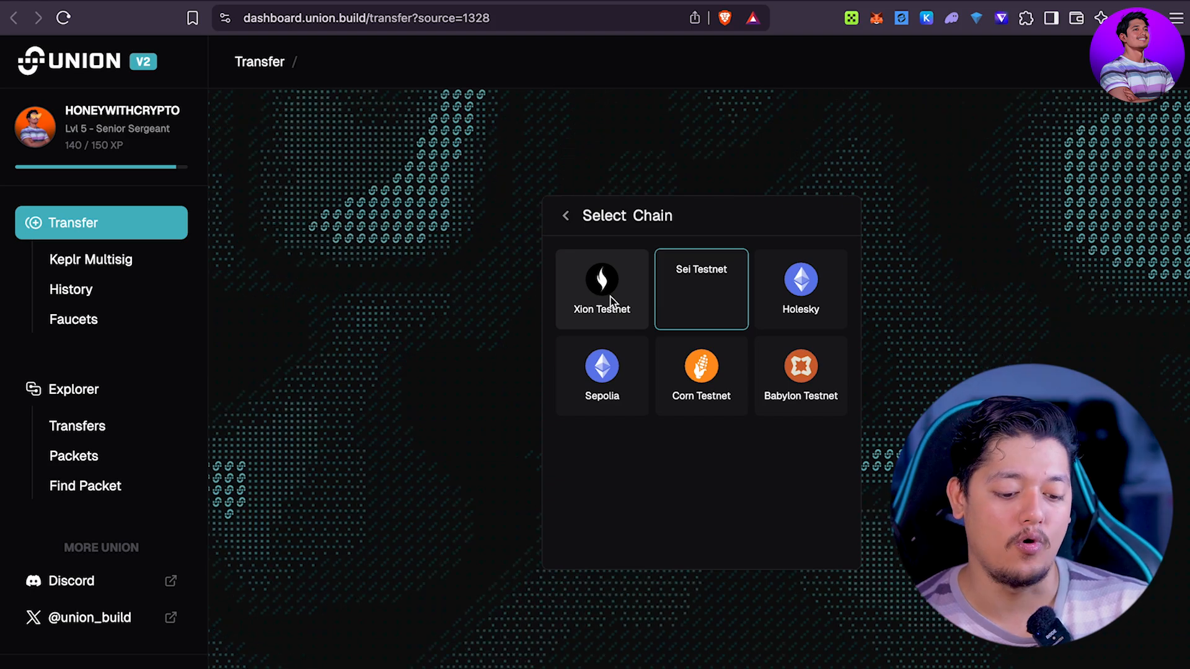
click(792, 315)
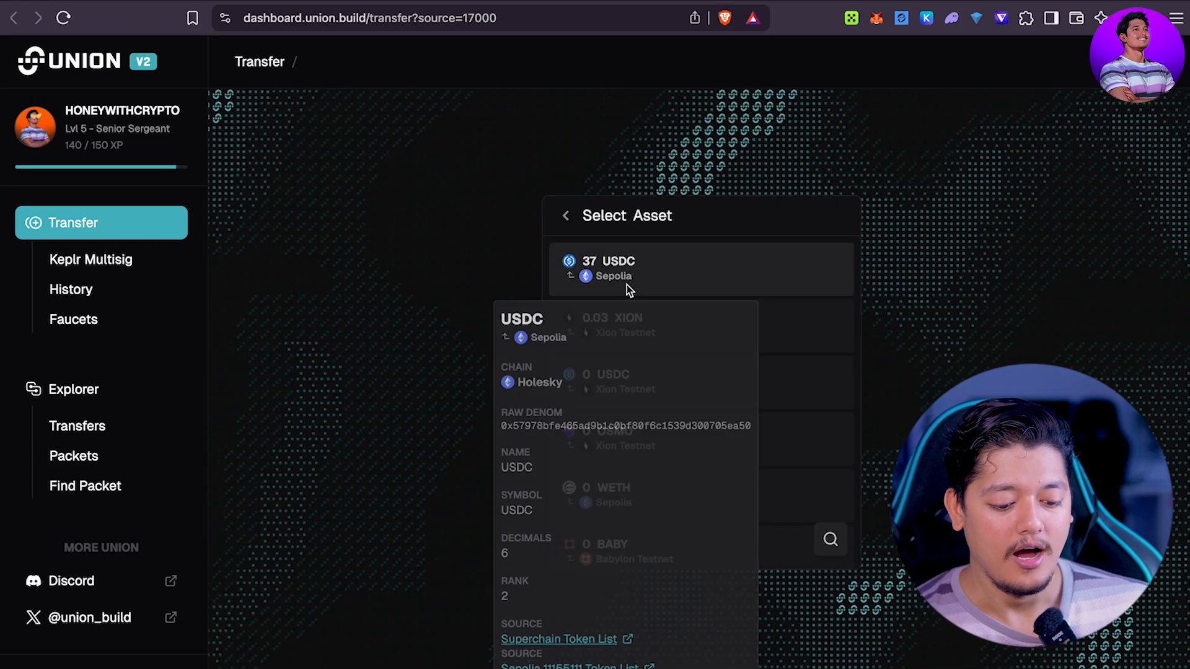
click(627, 285)
Step: Enter a 5 USDC amount and choose Xion Testnet as the destination
click(697, 456)
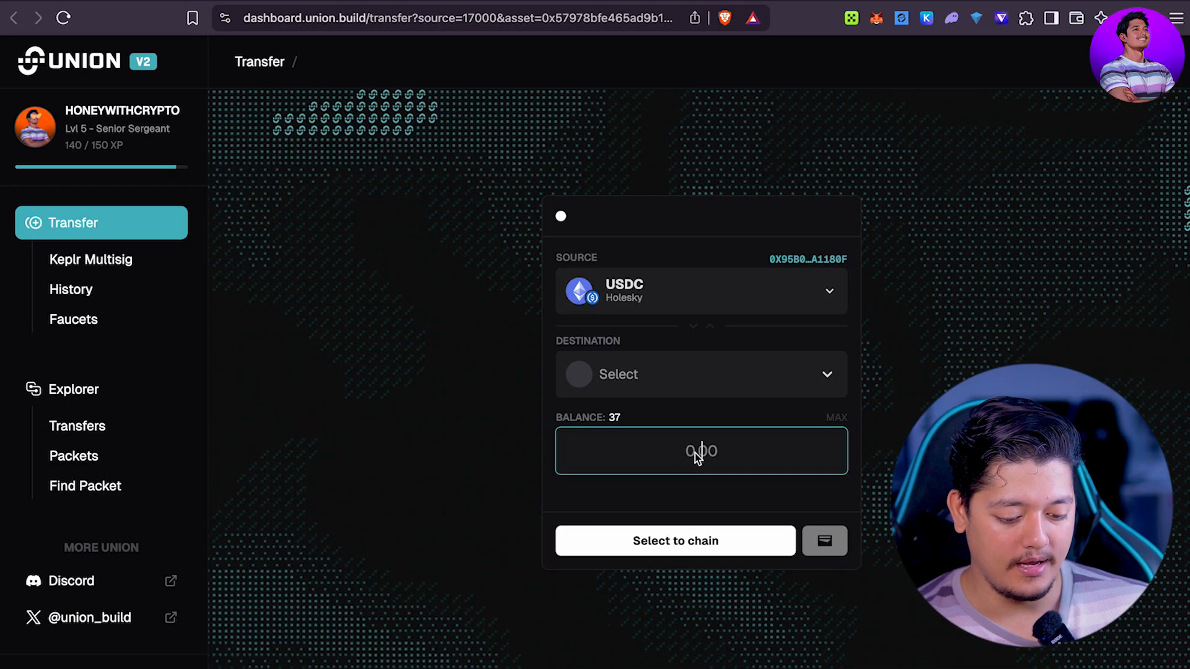
text(4)
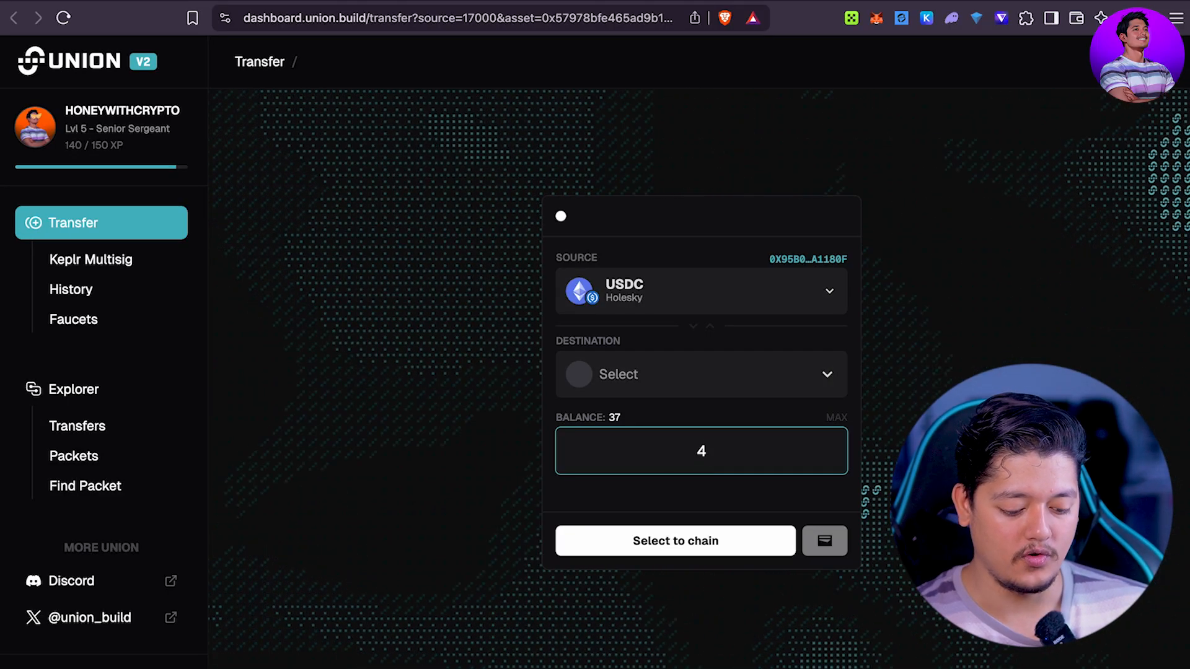
click(685, 387)
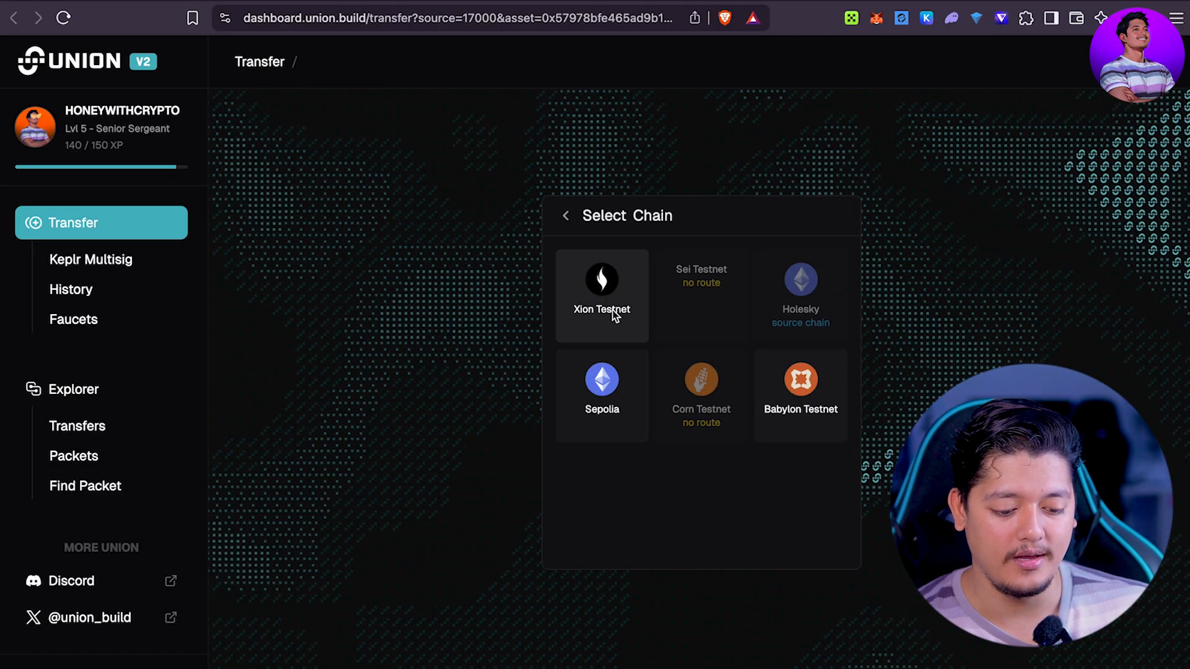
click(612, 310)
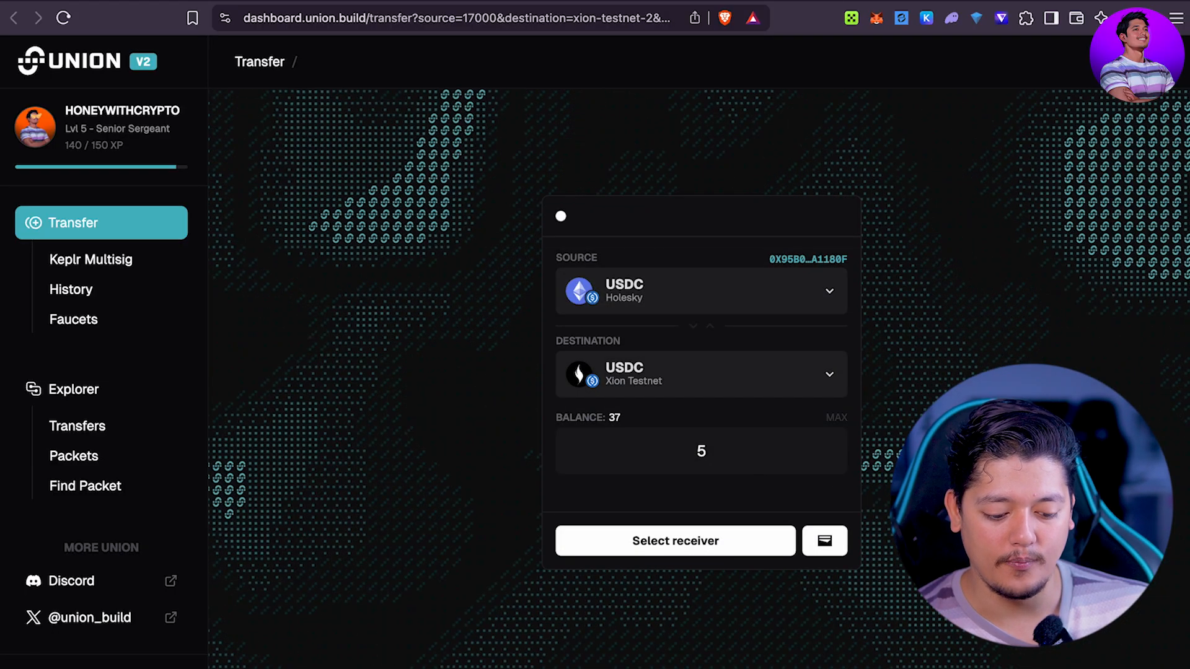
click(706, 537)
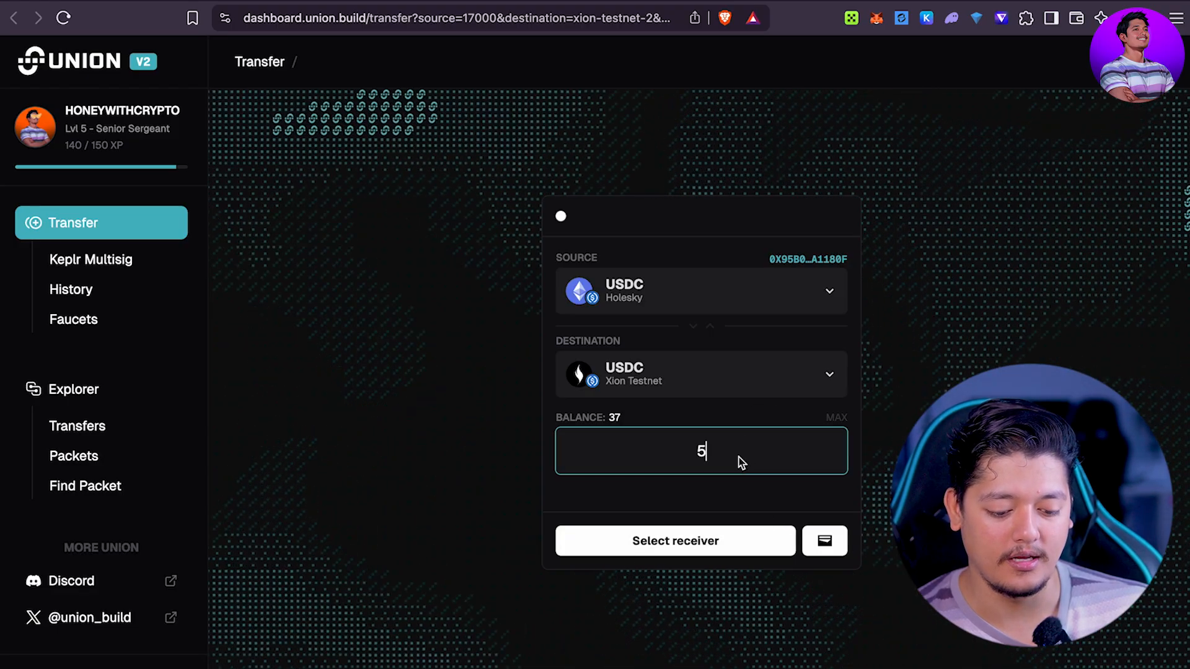
click(697, 531)
Step: Reload the Union transfer page so the form clears
click(725, 467)
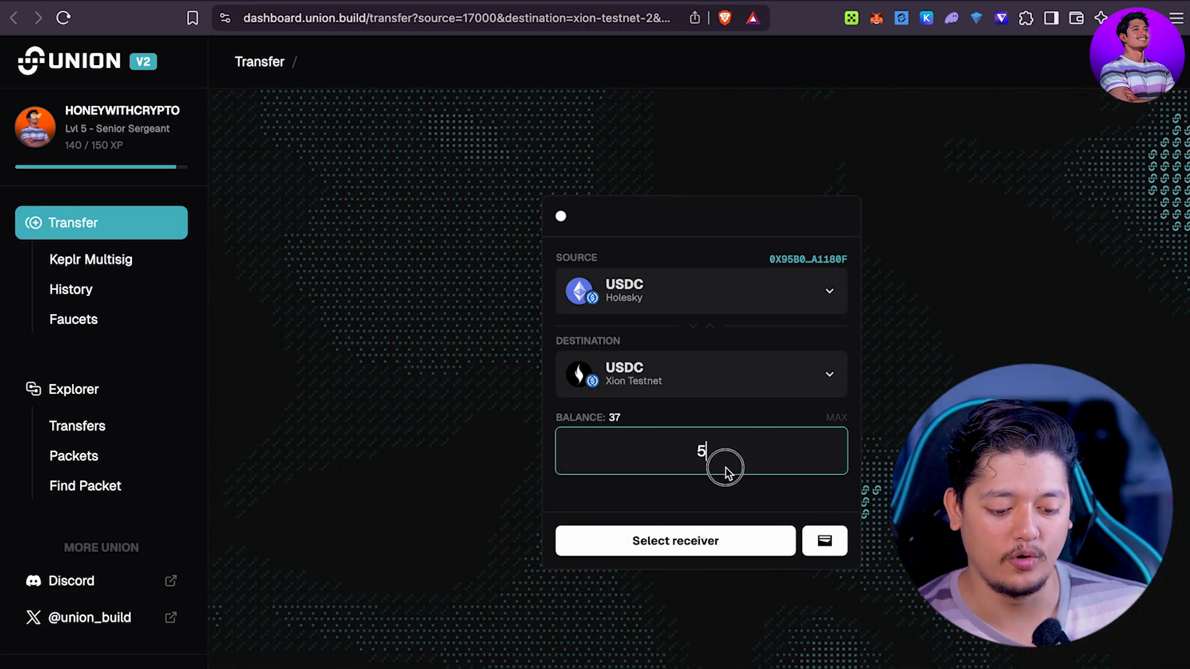
click(484, 21)
key(Return)
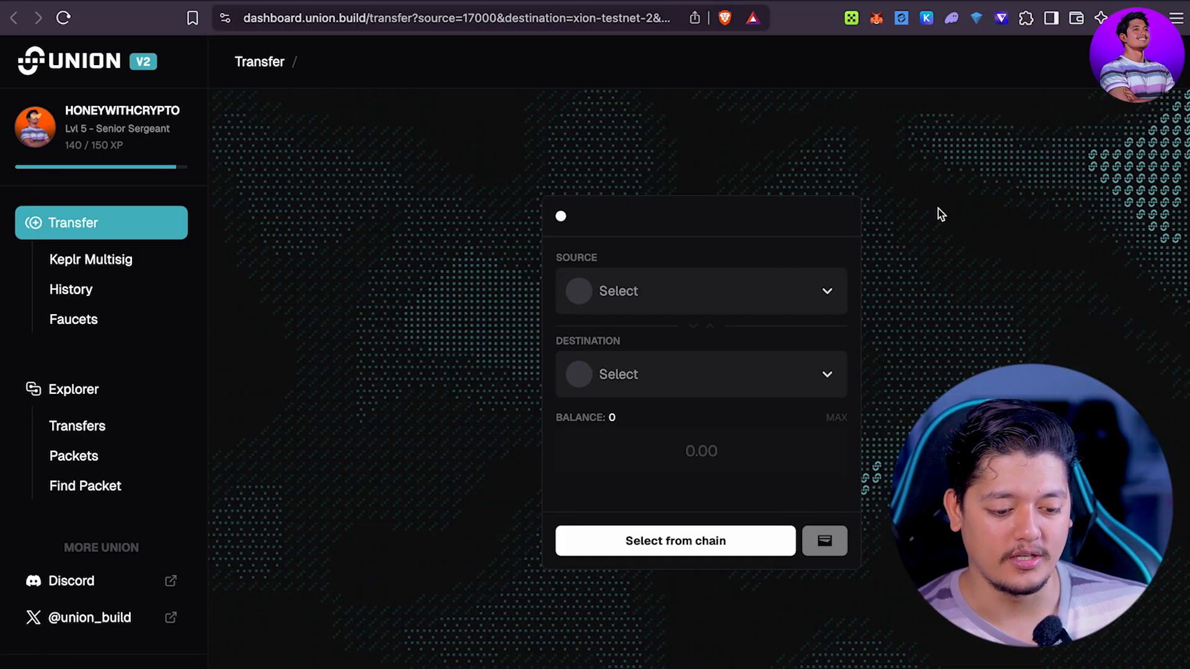
Step: Make Babylon Testnet the transfer destination chain
click(745, 295)
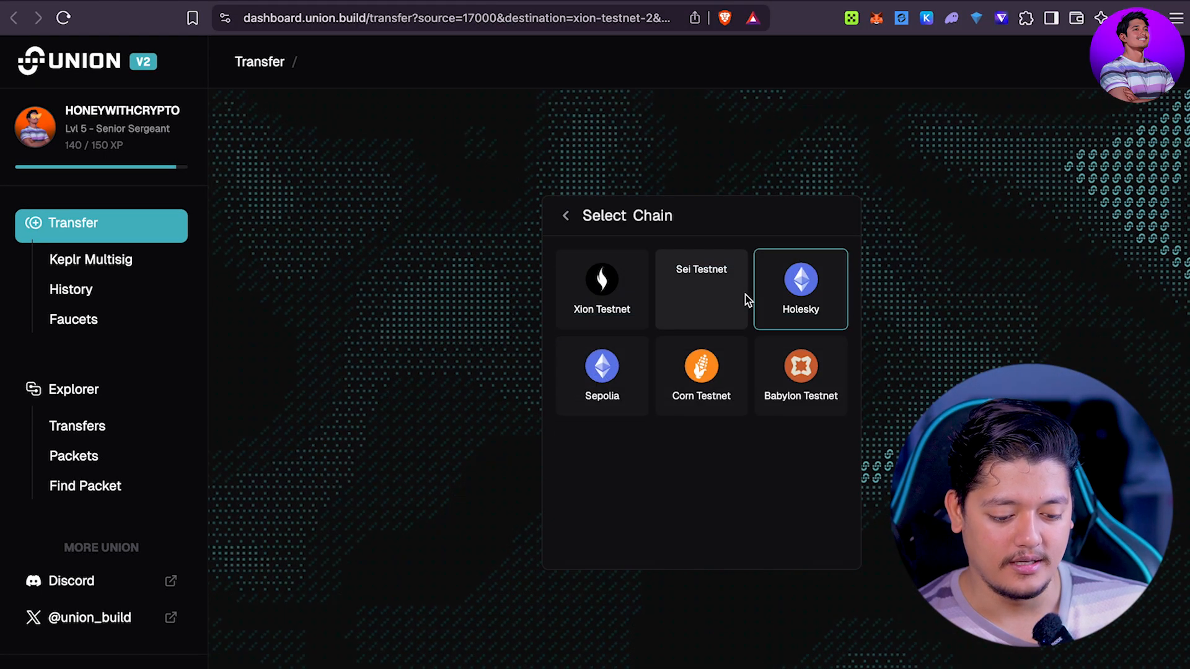
click(563, 217)
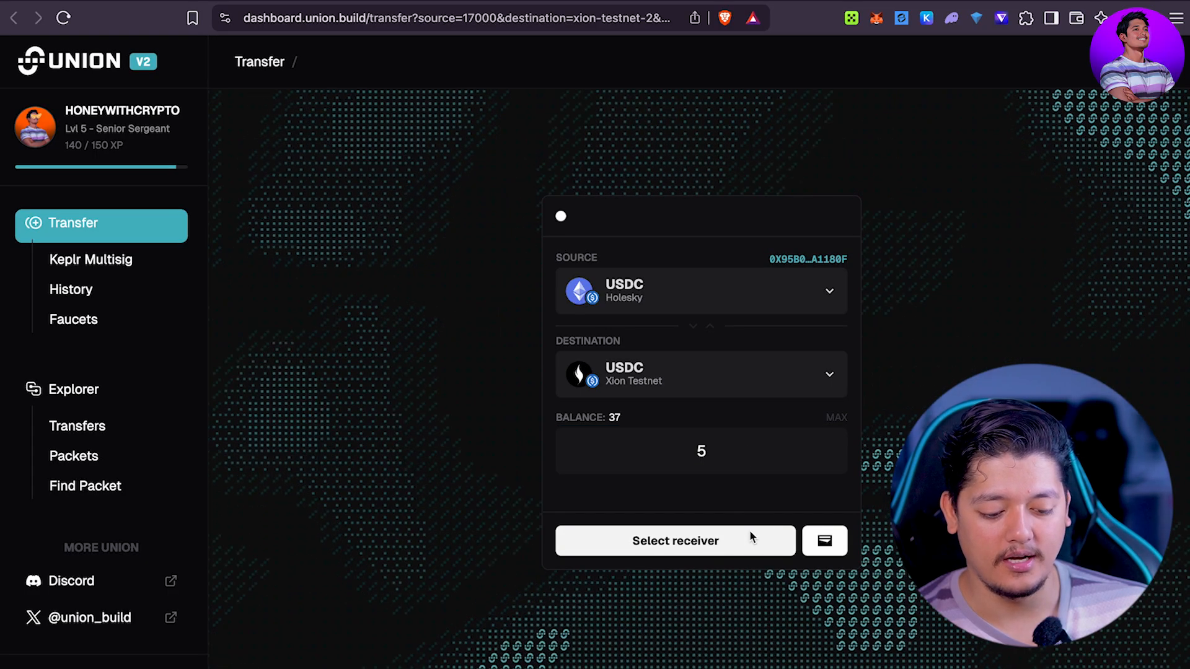
click(785, 381)
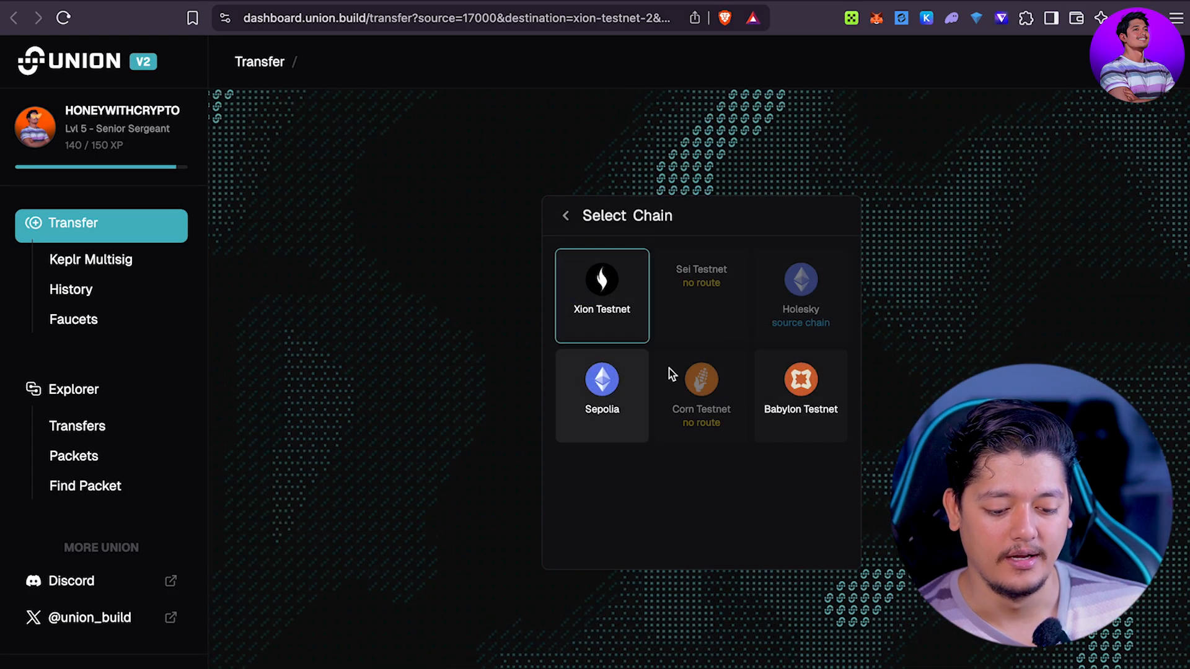
click(800, 414)
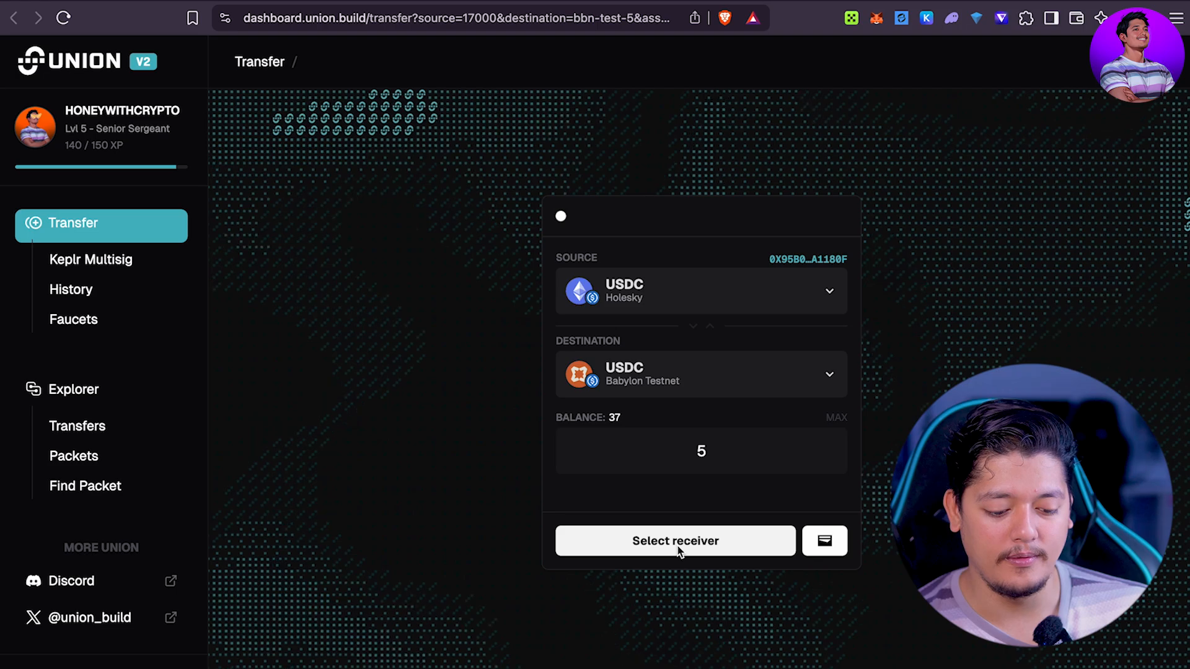
Step: Choose Sepolia as the source chain and return to the transfer form without an asset
click(737, 283)
click(1027, 134)
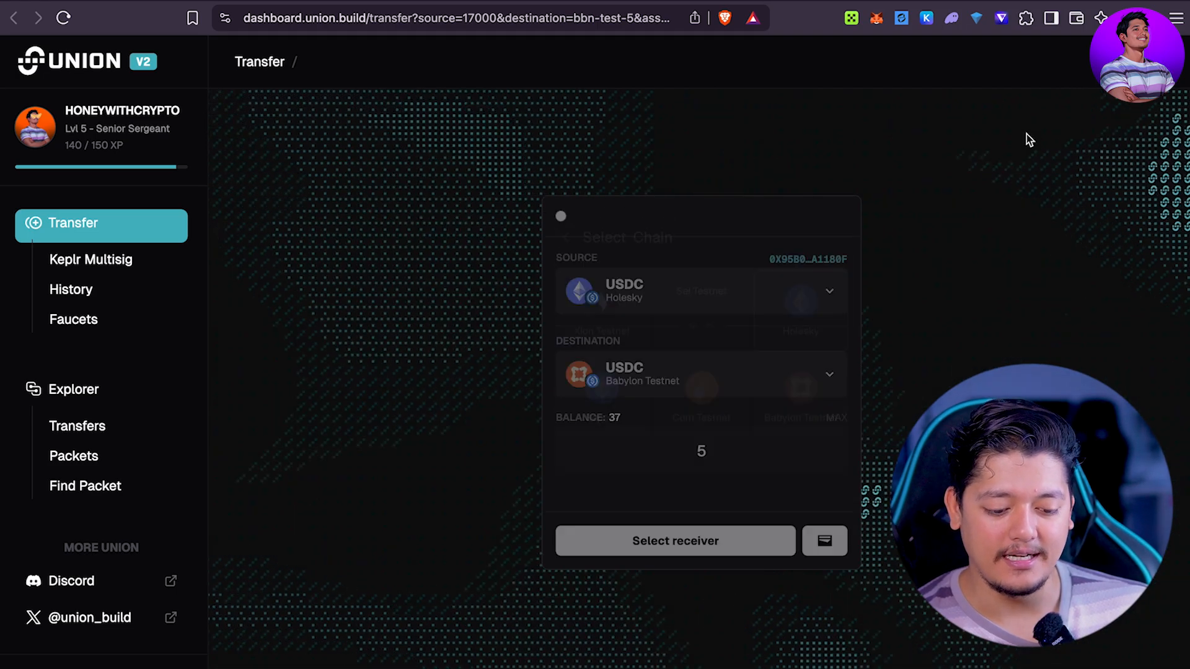
click(617, 284)
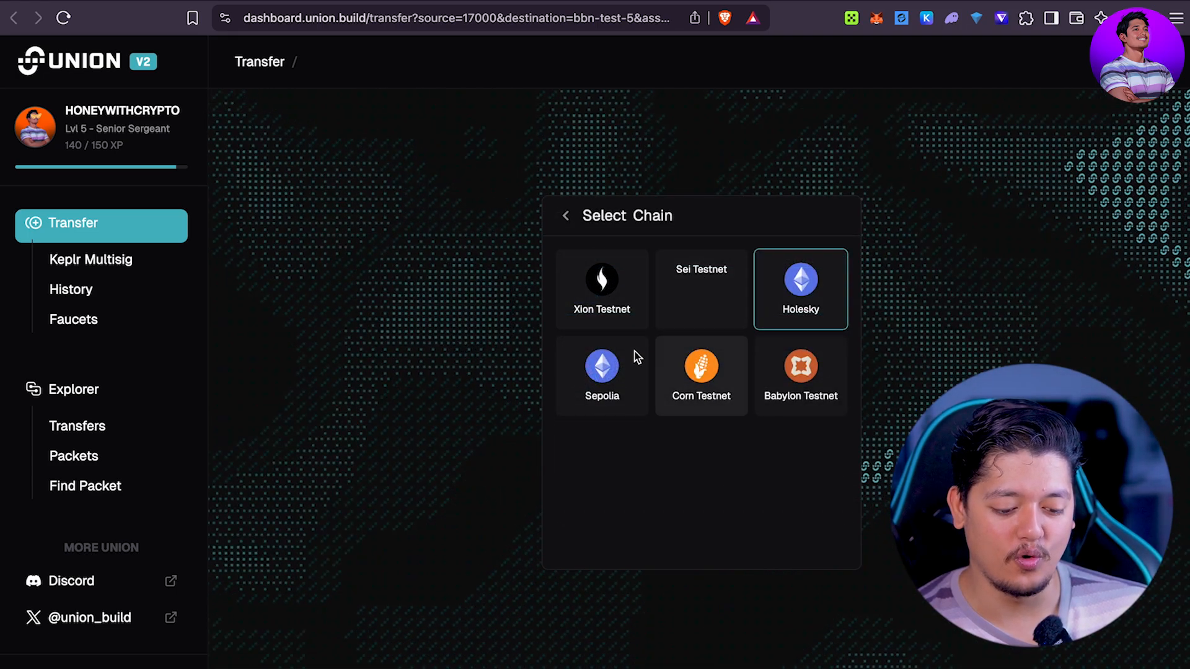
click(628, 363)
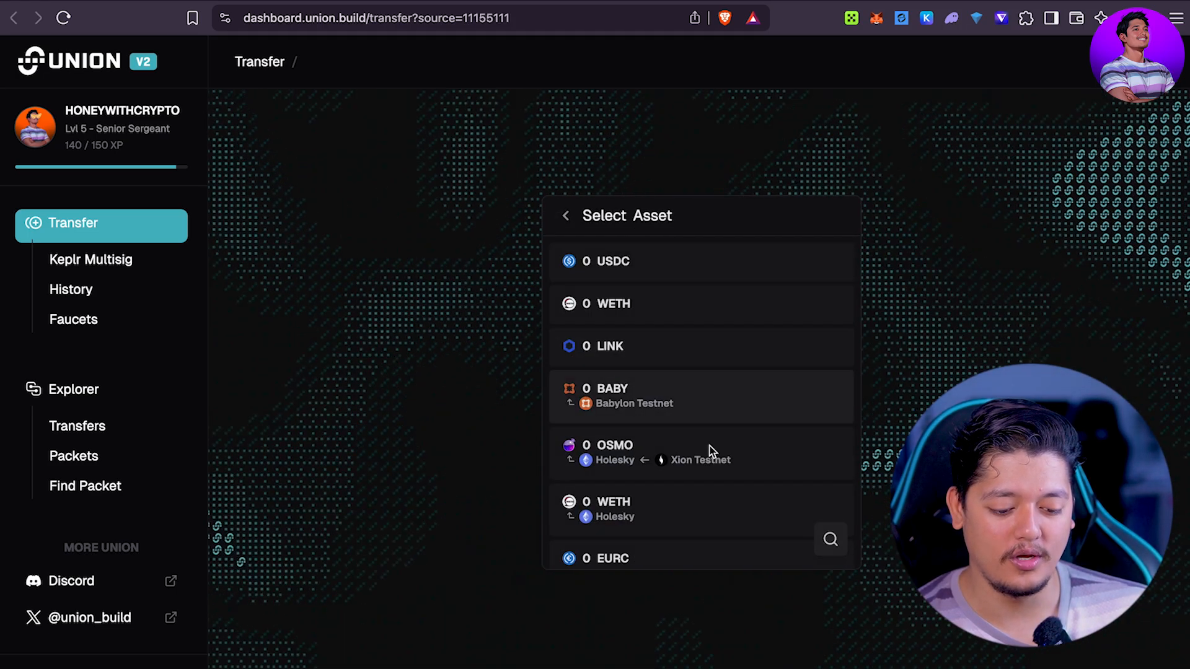
click(625, 251)
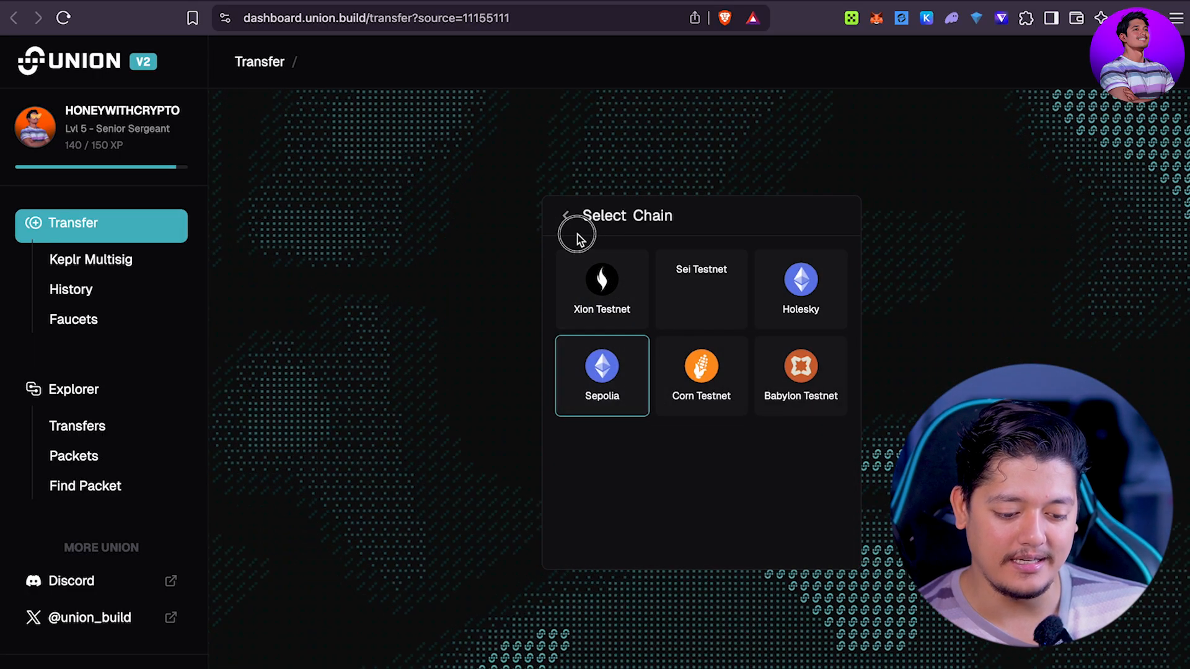
click(566, 216)
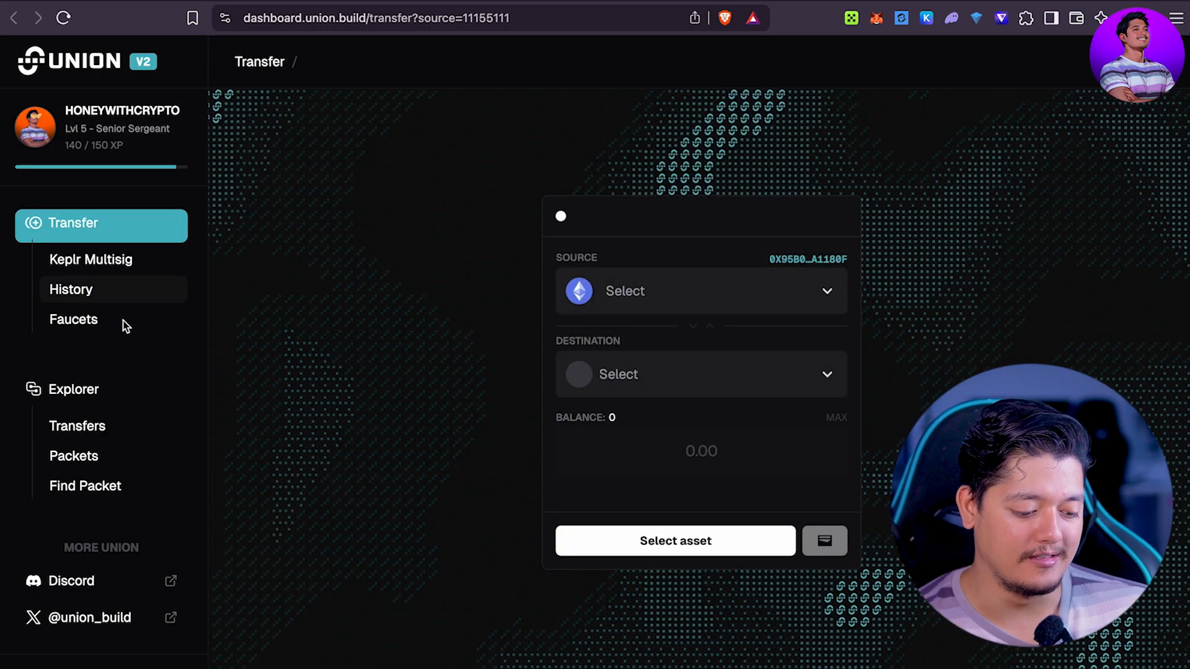
scroll(129, 367, down, 1)
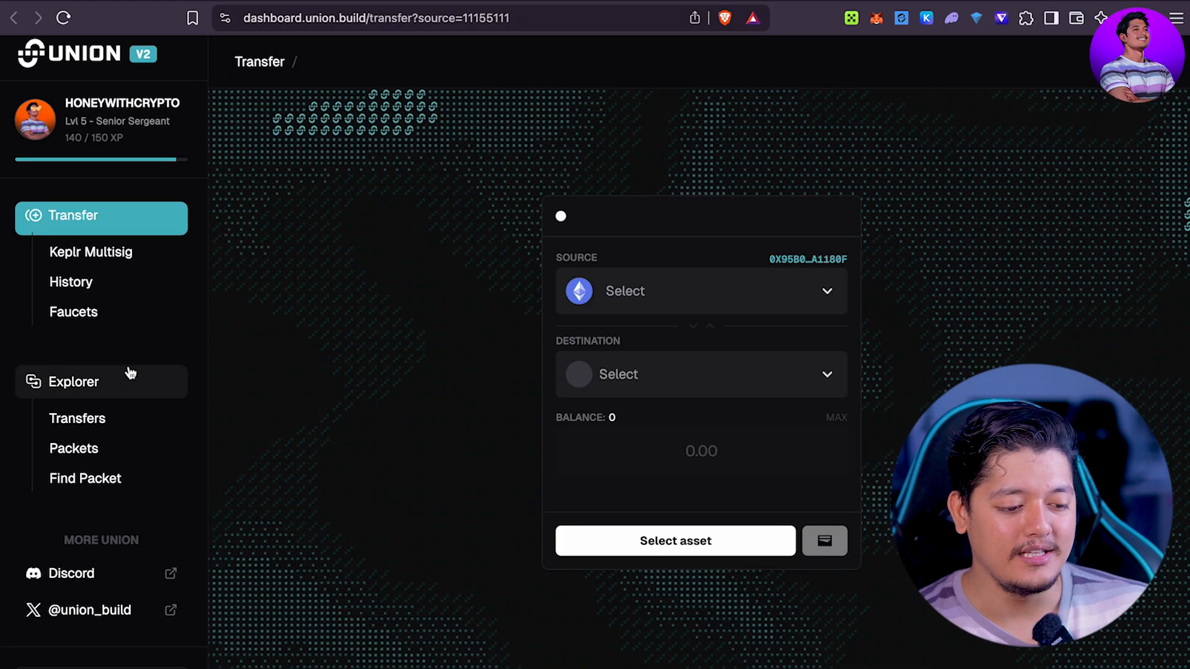
Step: Open the creator's X profile and highlight 'get 65 XP' in the pinned post
click(338, 1)
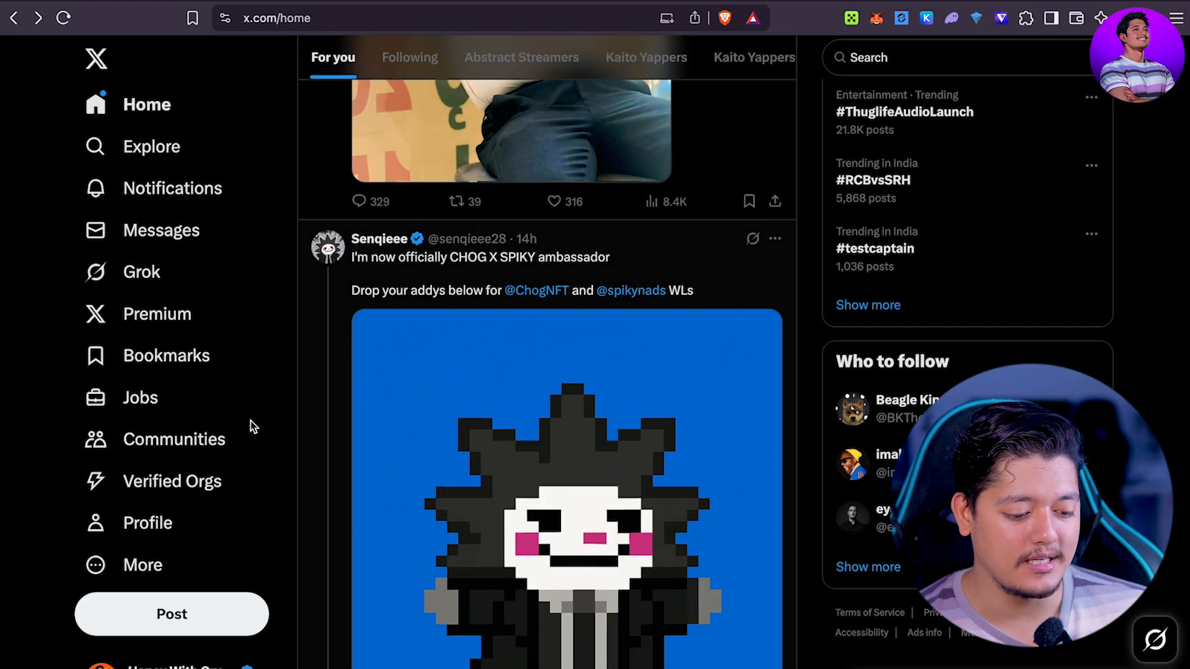
click(124, 522)
scroll(530, 397, down, 6)
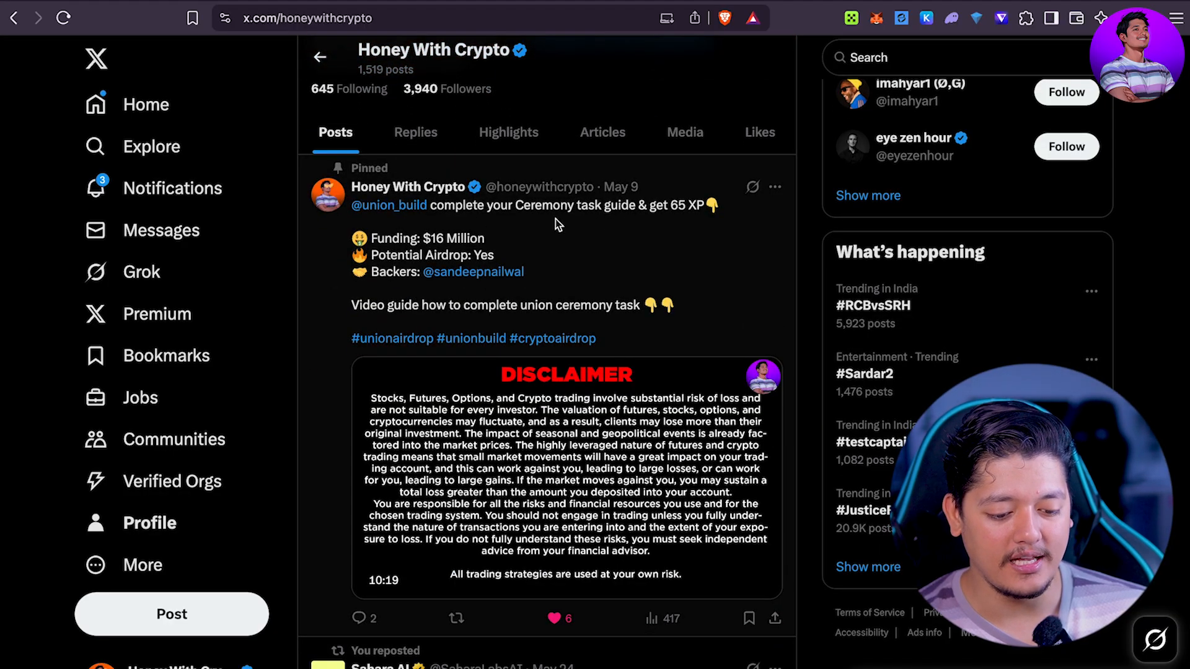
drag(648, 207, 737, 202)
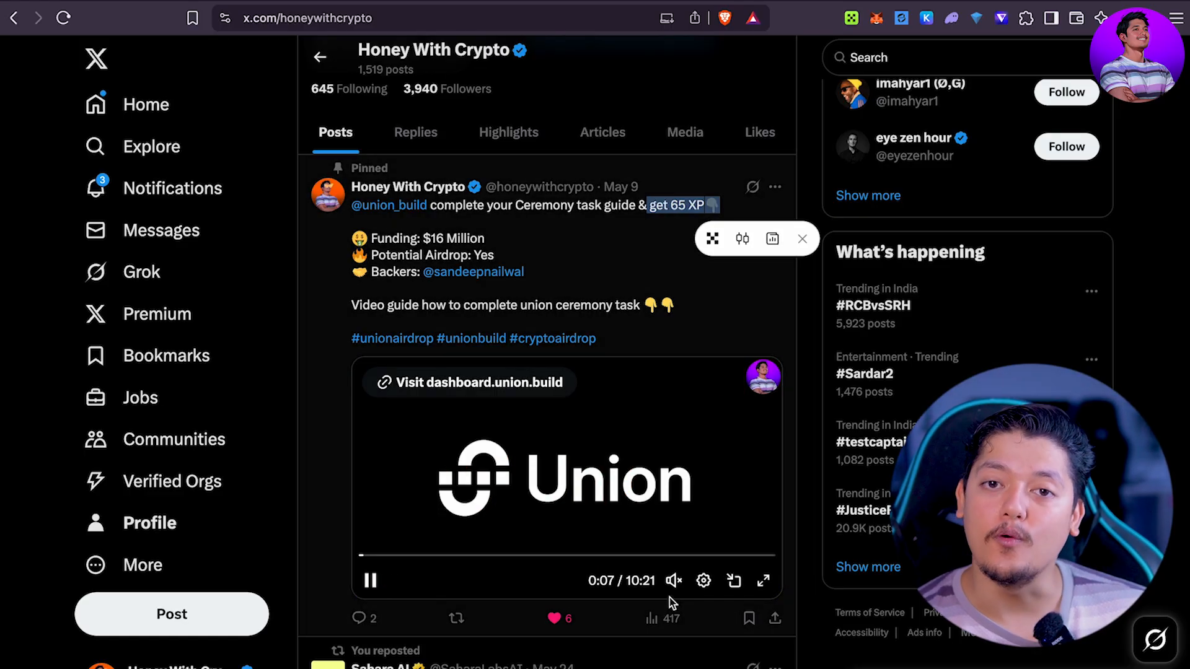
scroll(670, 598, down, 12)
scroll(668, 564, up, 15)
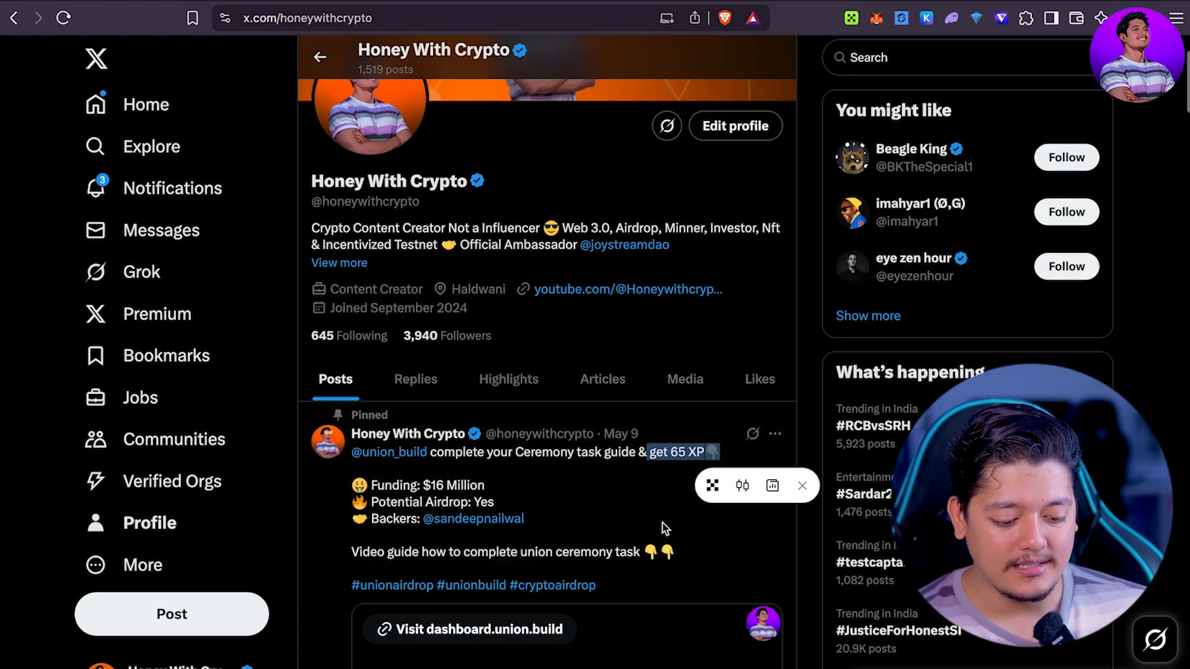
scroll(682, 372, down, 1)
Step: On the Media tab, view the first, Newton Quests and Sudoz Artifacts images
click(686, 329)
scroll(577, 413, down, 5)
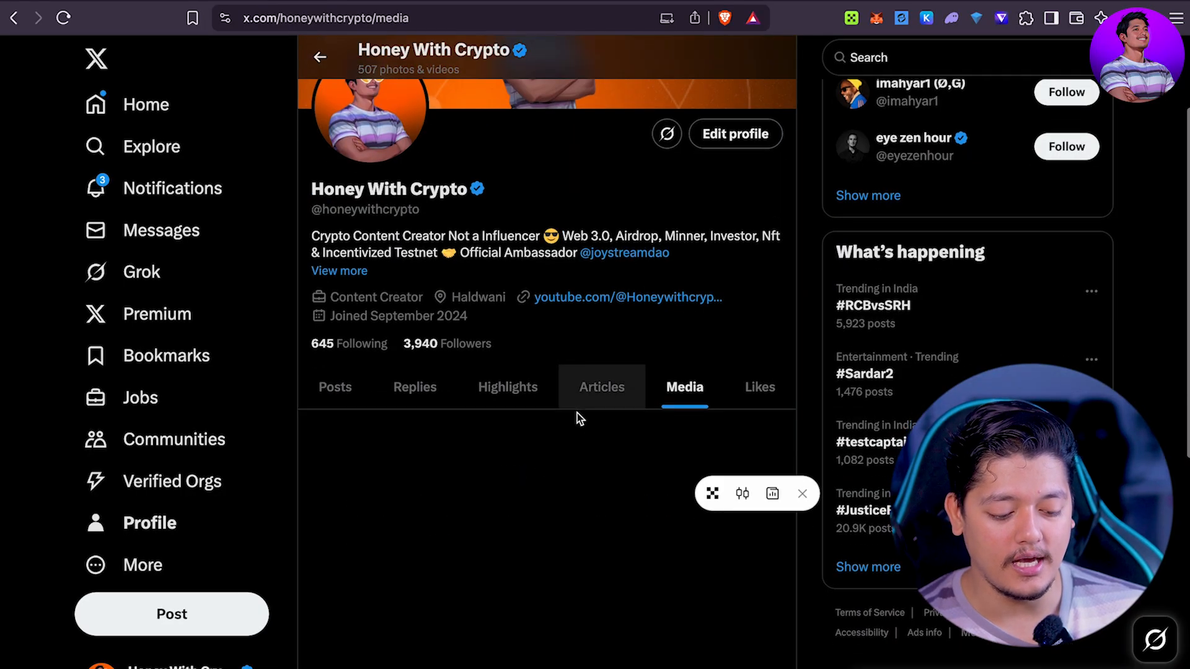
scroll(578, 413, up, 2)
click(427, 260)
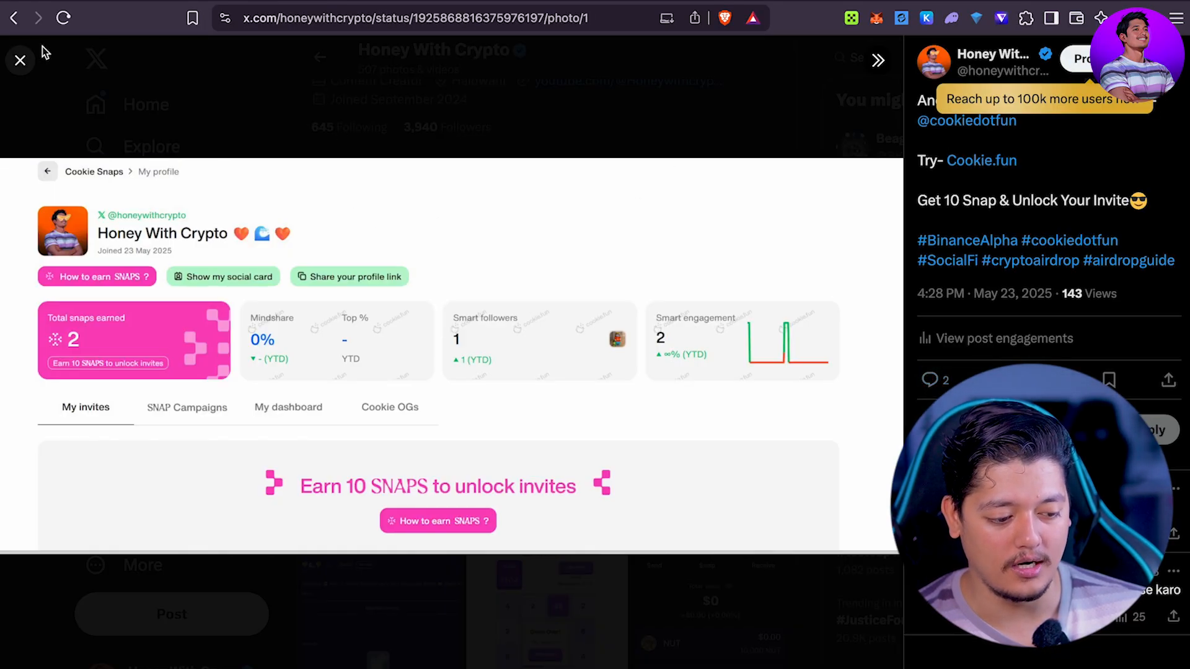
click(21, 61)
click(511, 312)
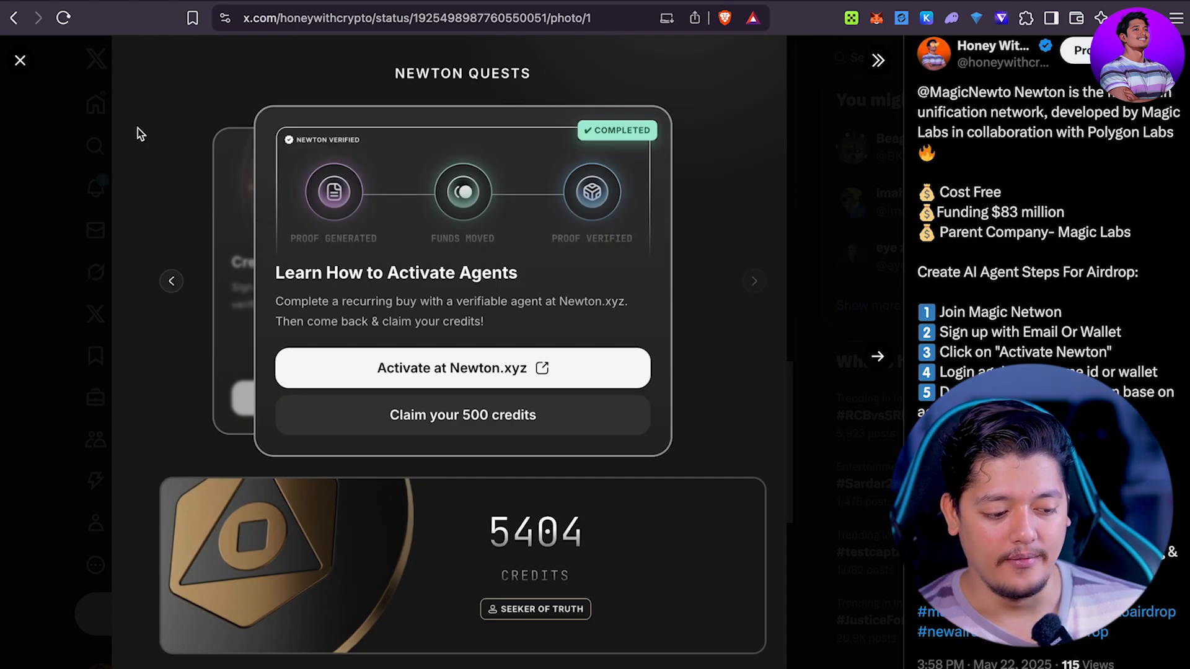
click(16, 61)
click(697, 255)
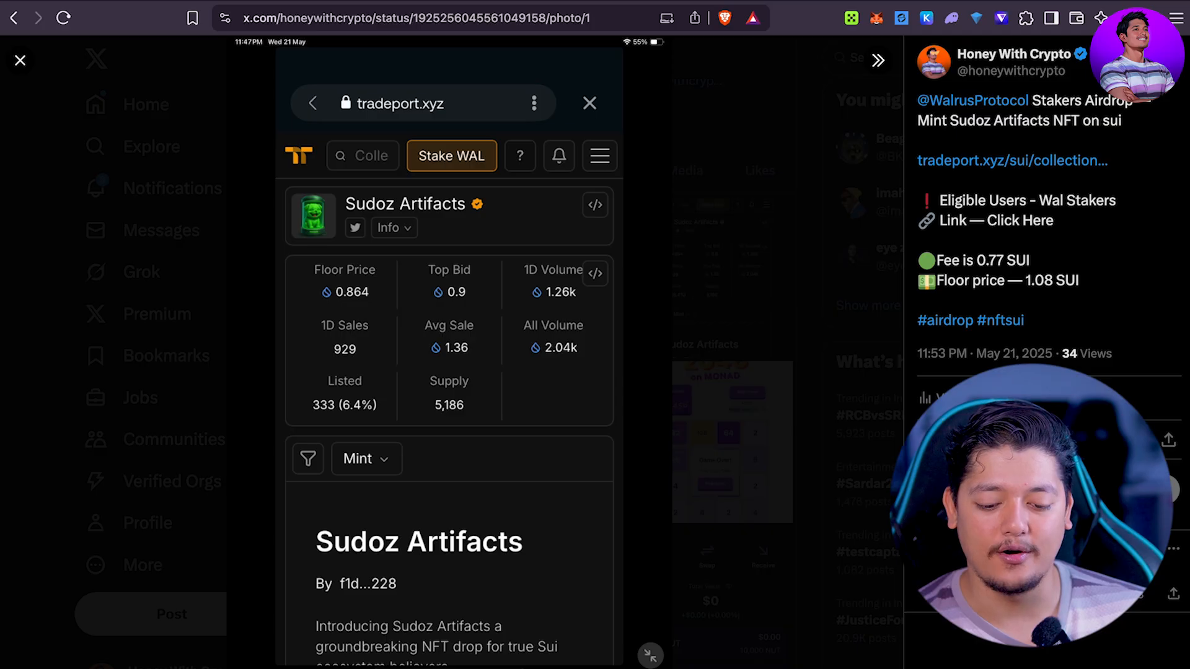
click(783, 162)
Step: View the 'followed you', ATTN claiming instructions and 2048 Game Over photos
scroll(418, 305, down, 4)
click(418, 305)
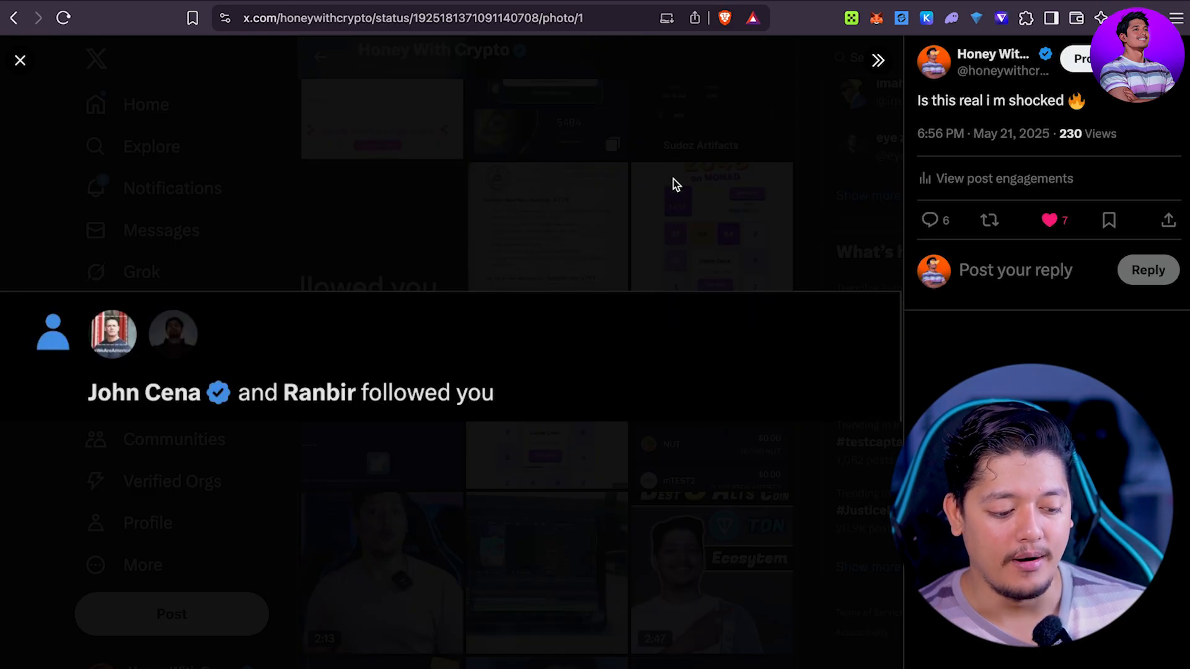
click(671, 183)
click(561, 254)
click(744, 156)
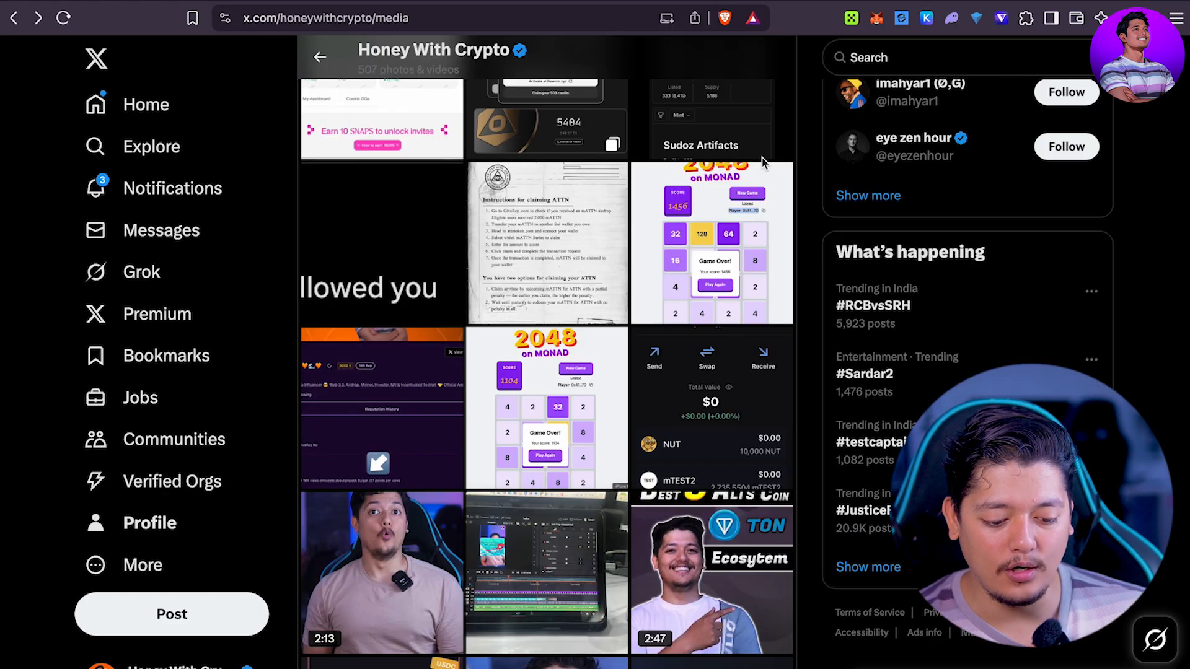
click(761, 176)
click(854, 92)
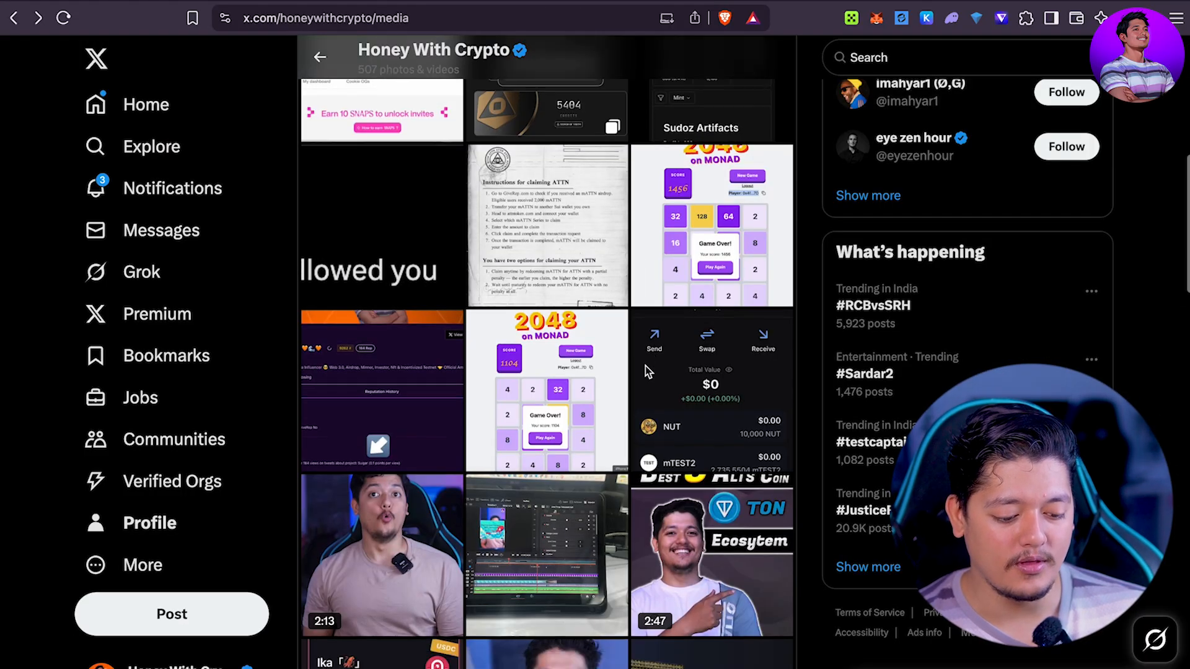
scroll(645, 366, down, 6)
scroll(551, 144, down, 10)
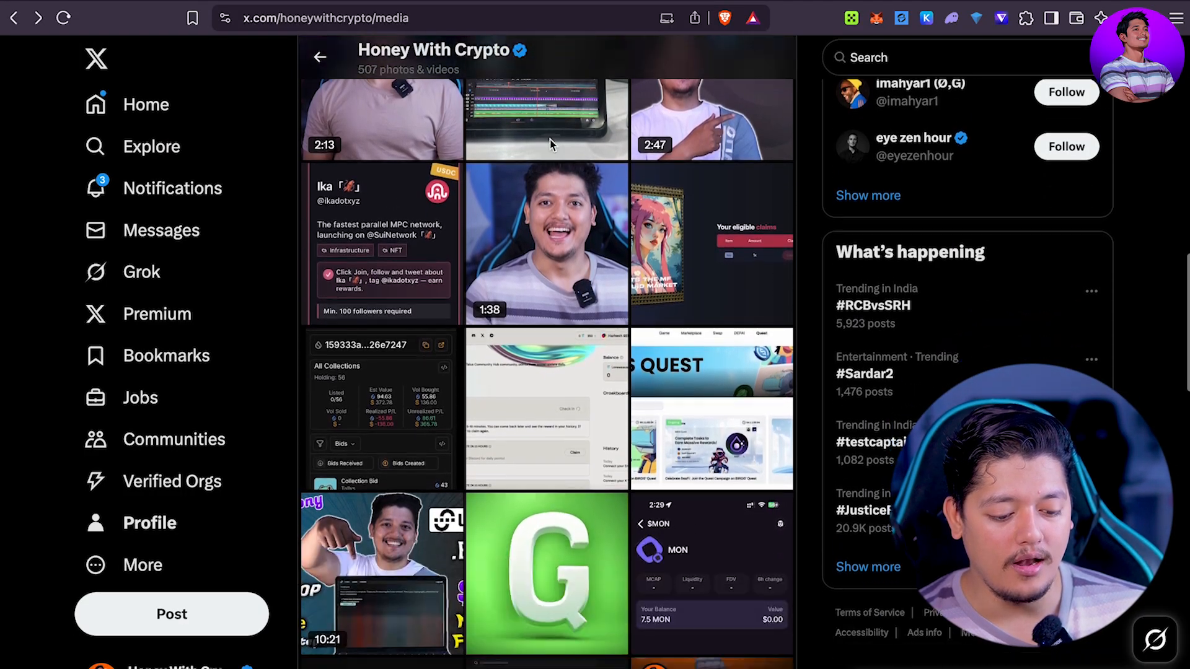
scroll(551, 144, up, 4)
scroll(551, 144, up, 15)
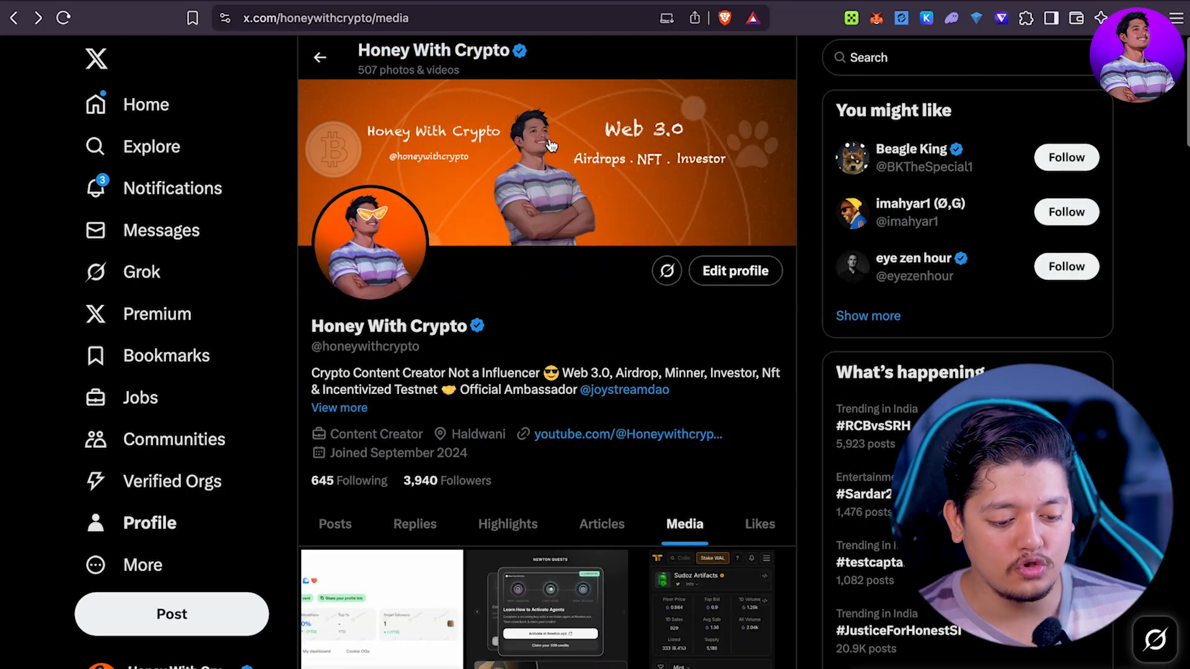
Step: Return to the profile's Posts, then browse the Notifications feed
click(320, 57)
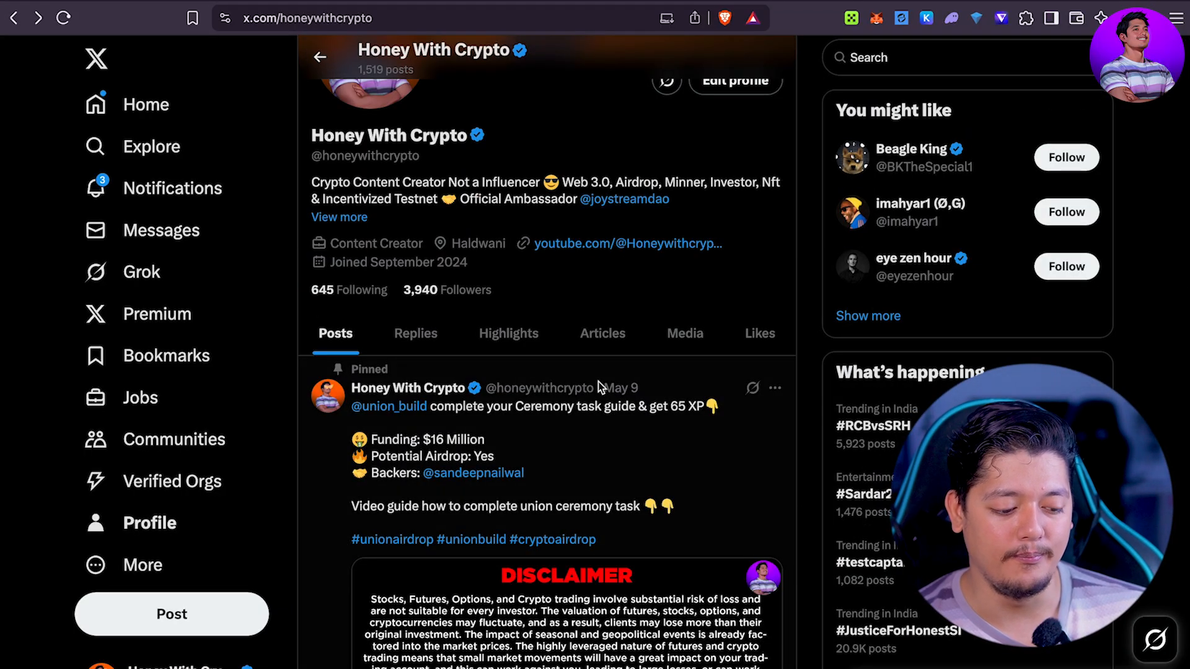
click(172, 189)
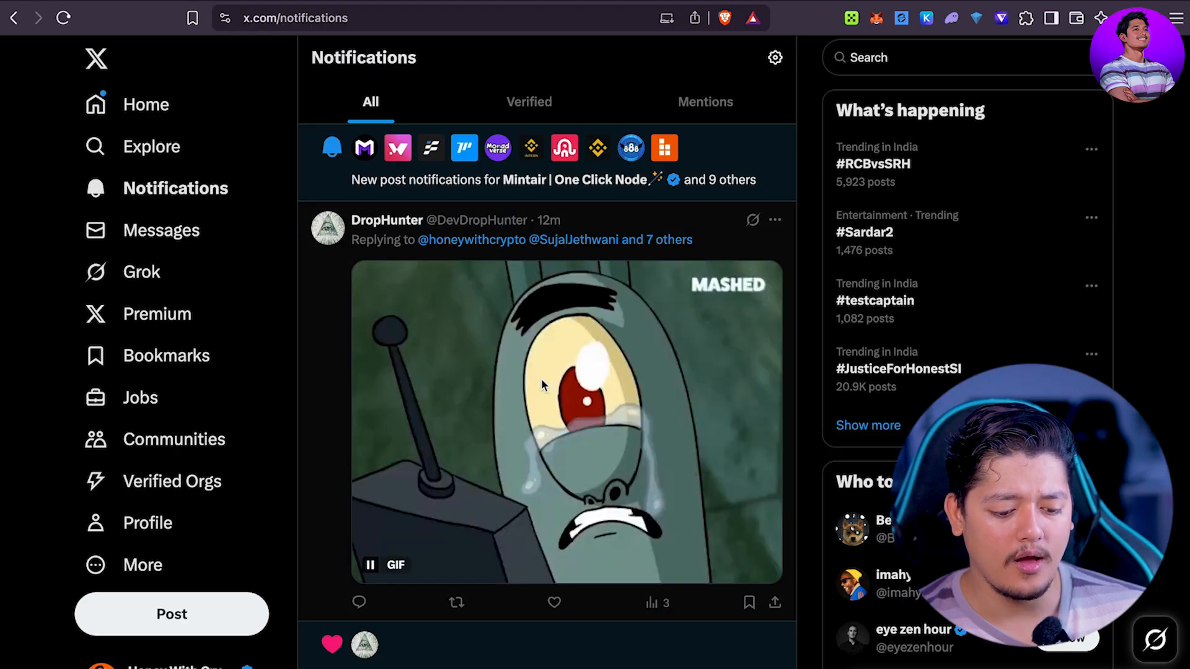
scroll(542, 380, down, 3)
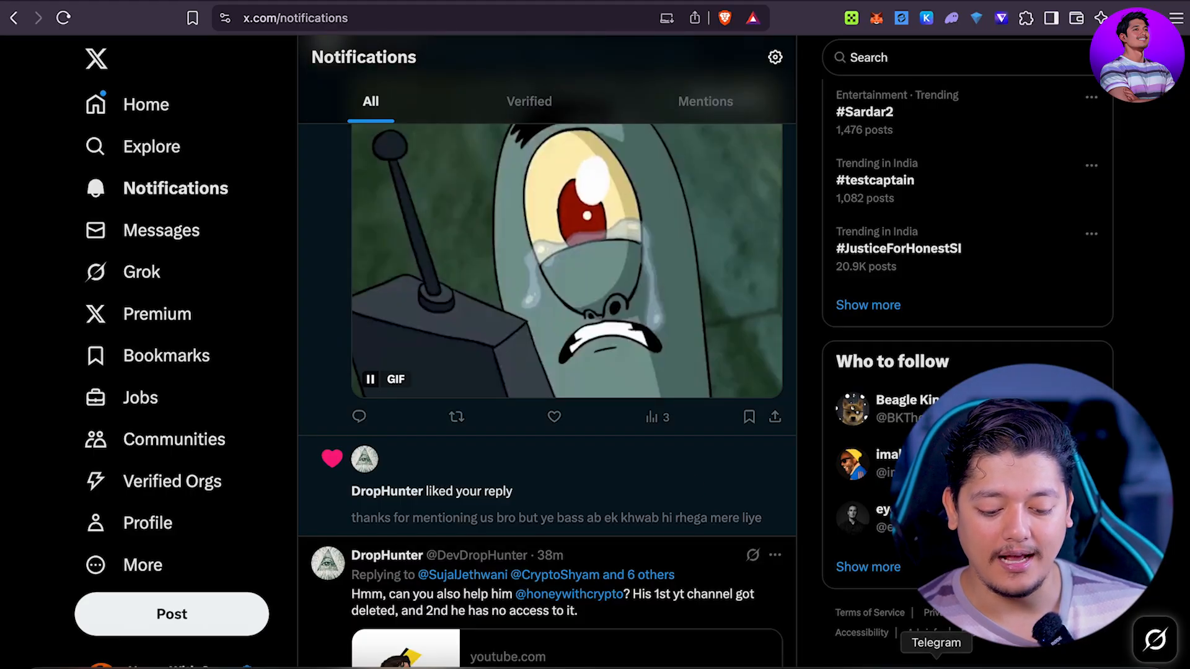
click(935, 668)
Step: Open the Techie Home X Honey With Crypto channel and view the Farcaster Solana post image
click(155, 306)
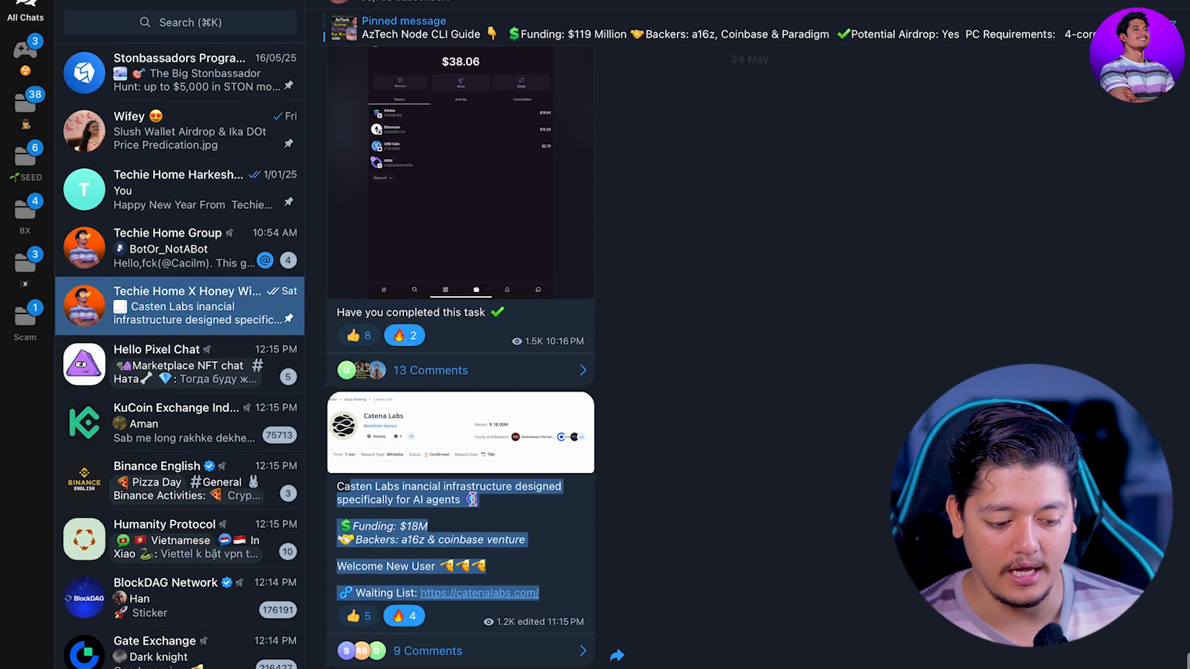
scroll(410, 288, up, 10)
click(411, 287)
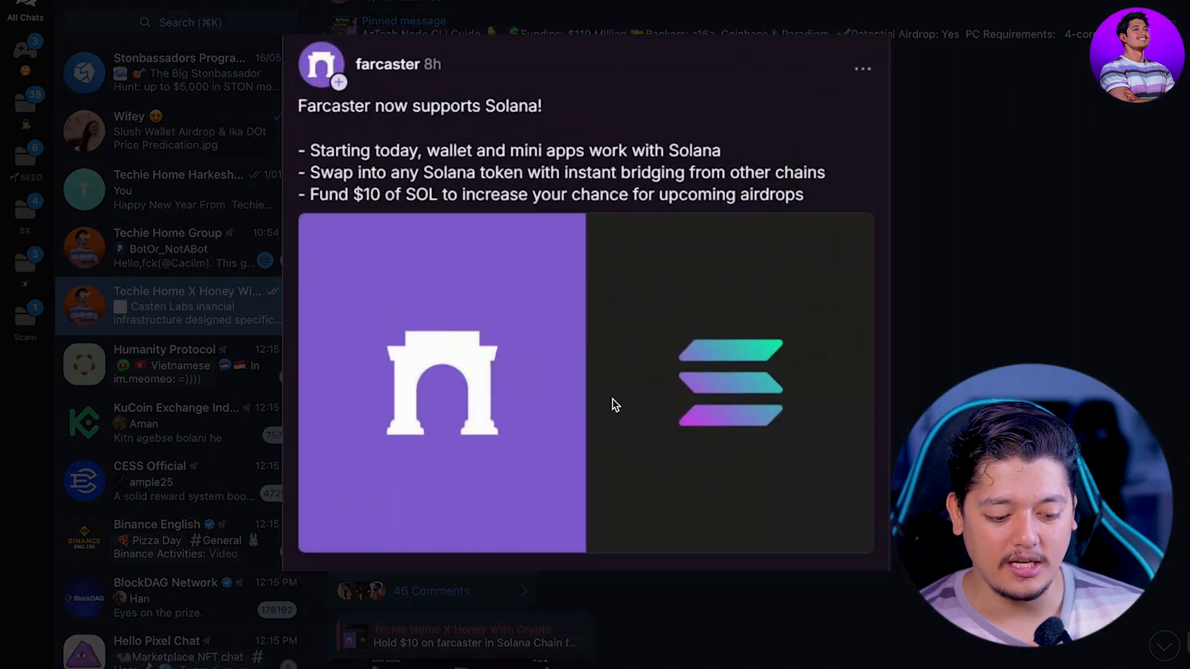
click(964, 261)
Step: Jump to the original Kite Ai testnet post and back to the 24 May reply
scroll(451, 346, up, 8)
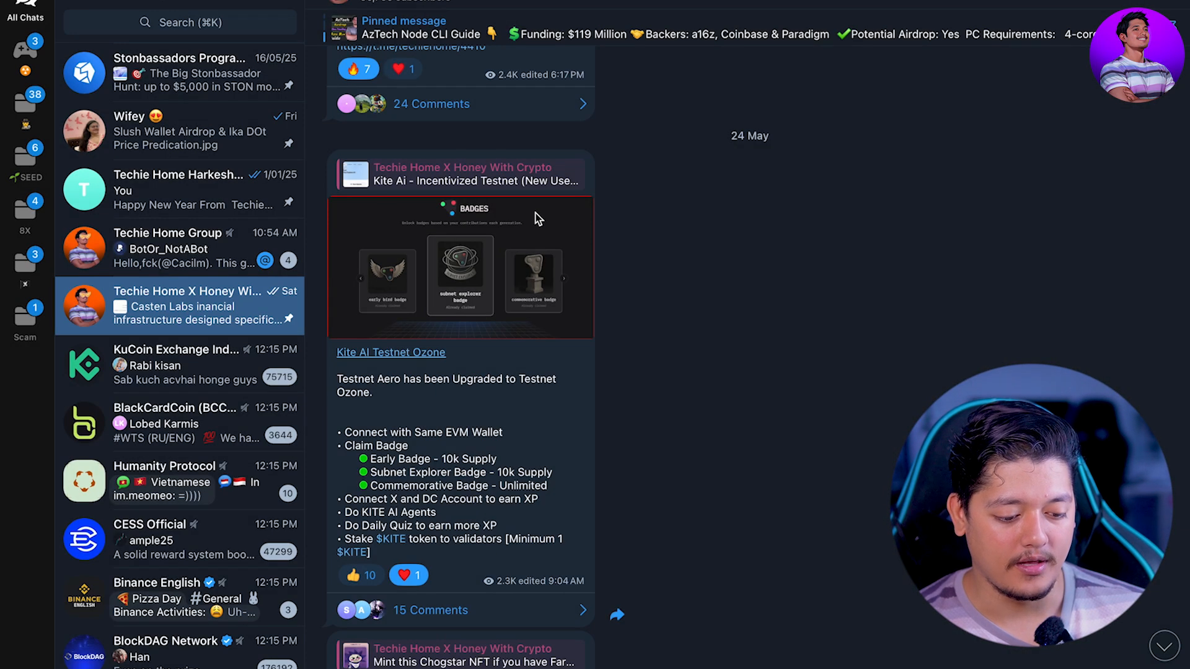
click(513, 183)
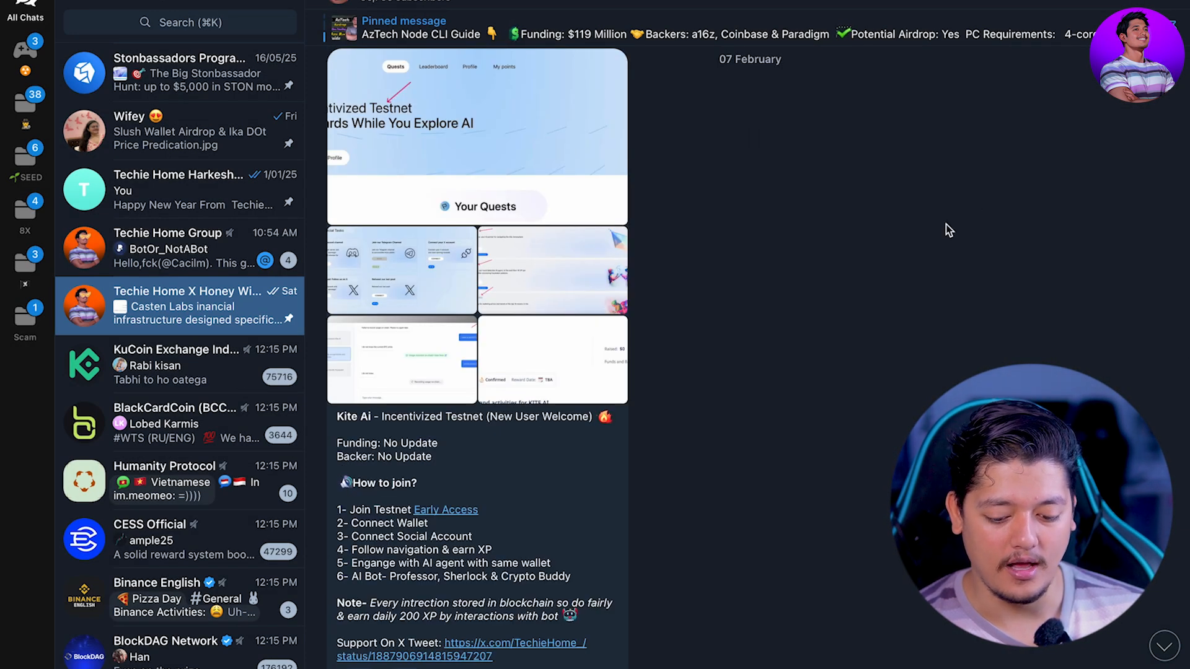
click(1158, 642)
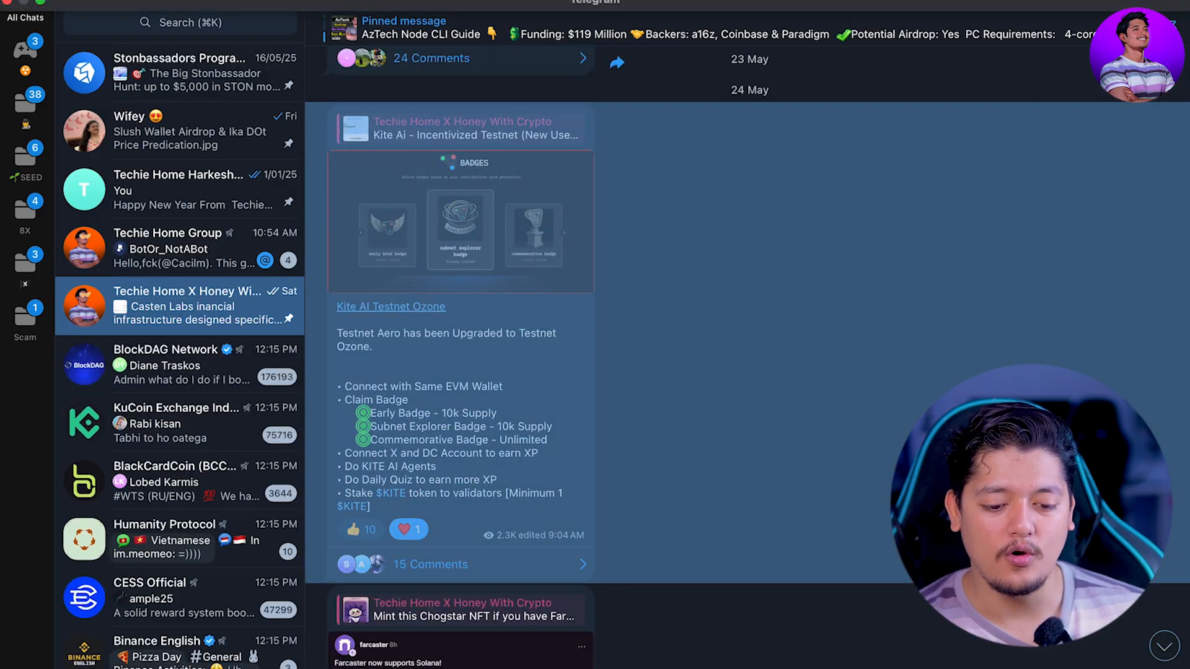